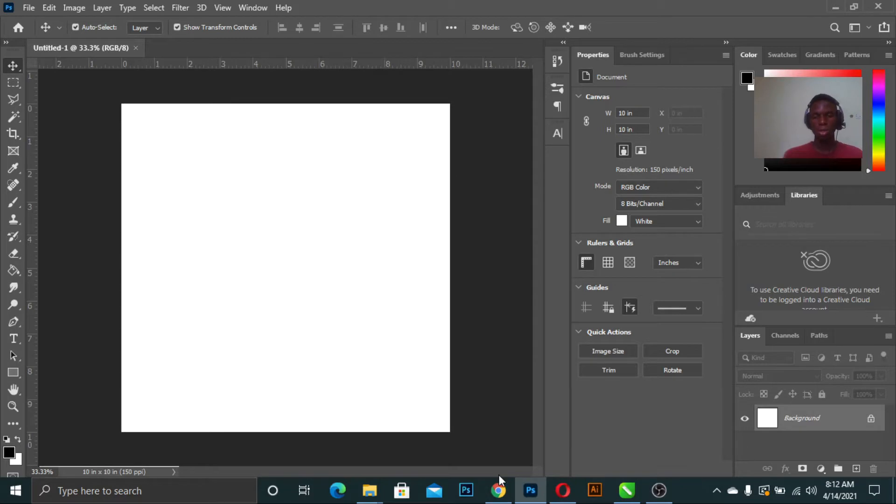
# Switch to Chrome and search Google Images for "man".
pyautogui.click(500, 483)
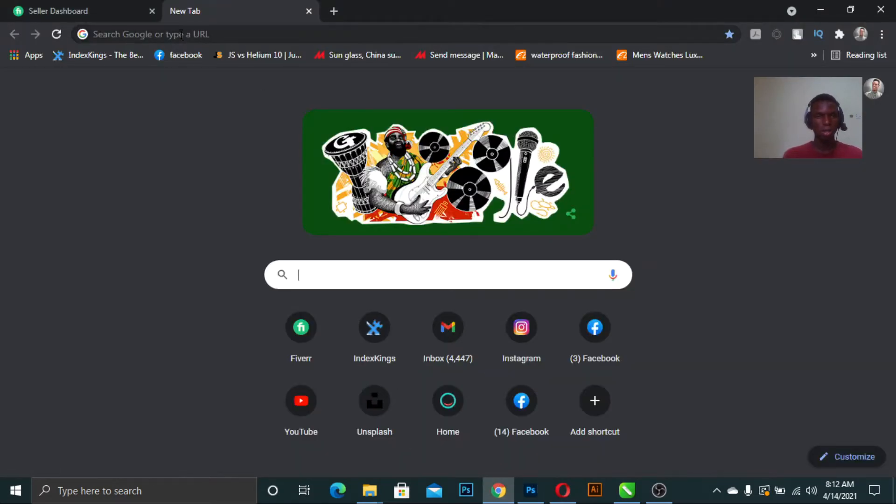
pyautogui.click(234, 38)
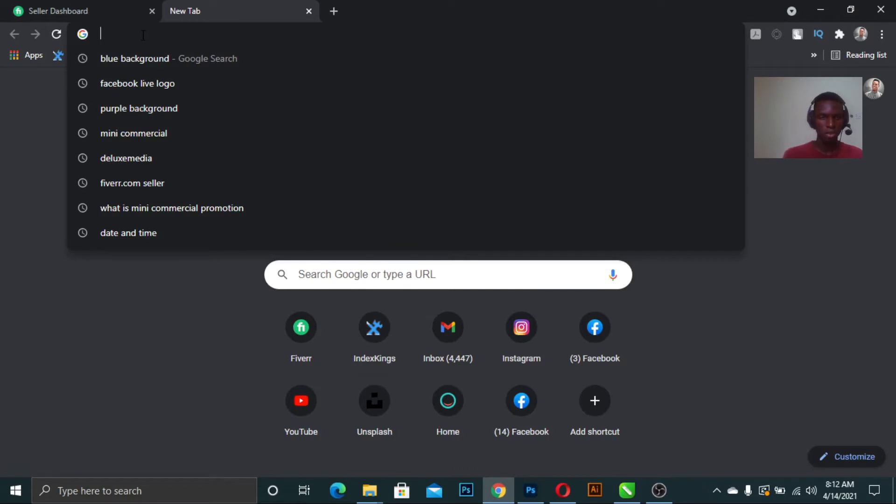
pyautogui.write('man')
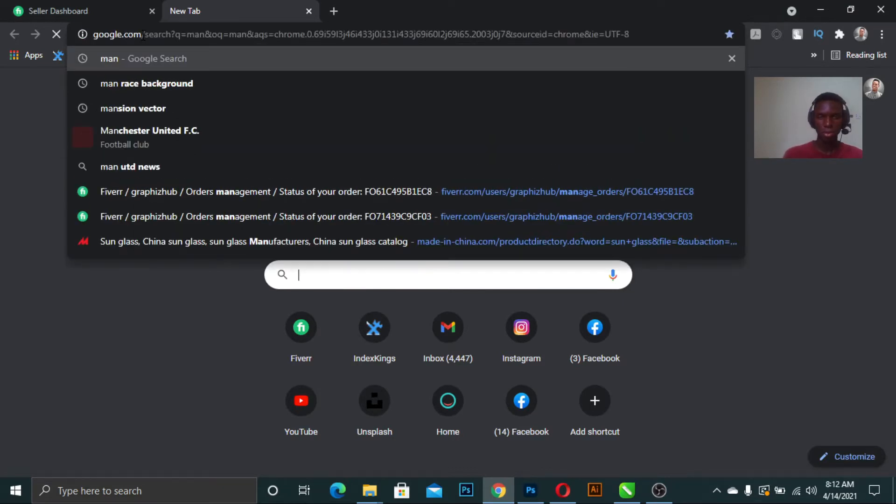
pyautogui.press('Return')
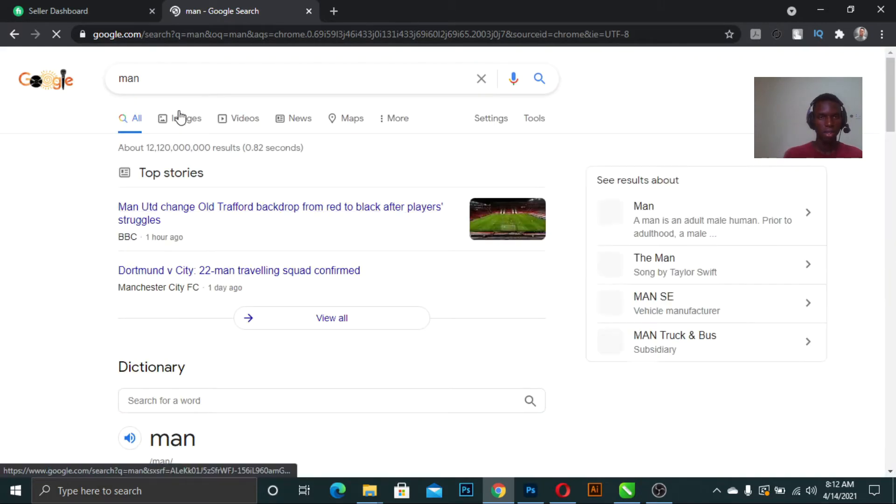
pyautogui.click(184, 122)
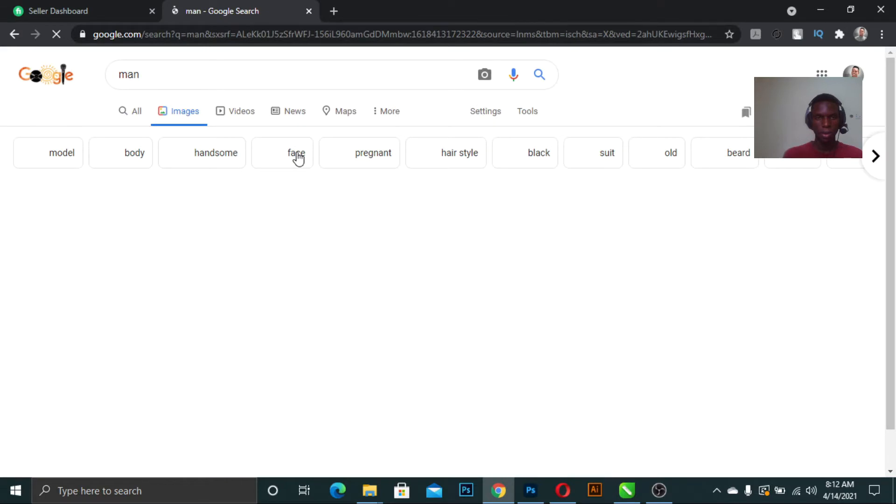
# Copy the Unsplash photo of the man with glasses and crossed arms, and paste it into the blank Photoshop document.
pyautogui.scroll(-2, 549, 280)
pyautogui.click(501, 292)
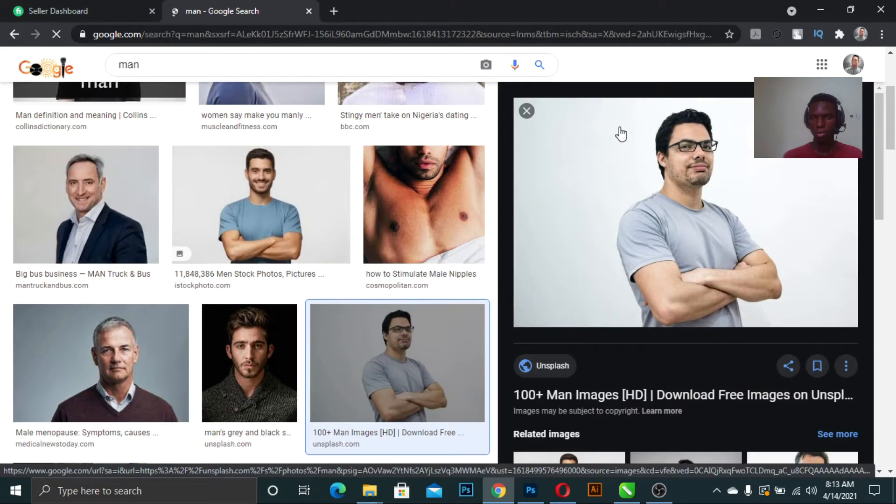
pyautogui.rightClick(640, 141)
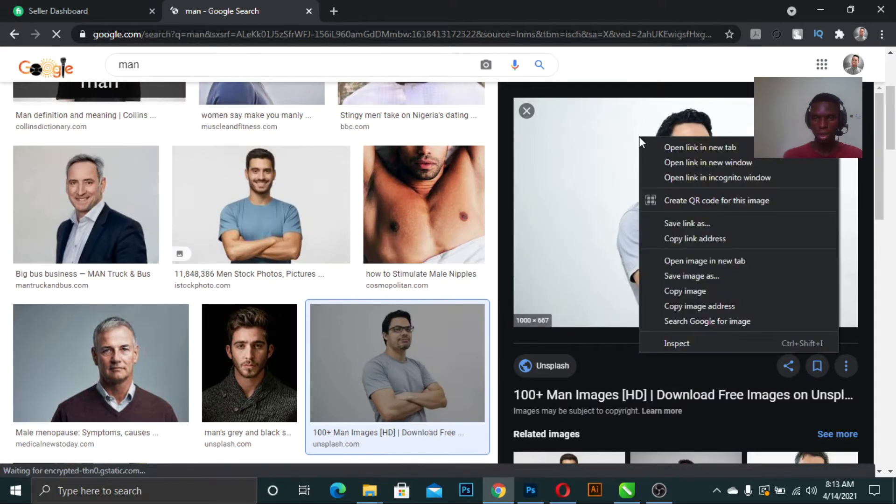
pyautogui.click(536, 490)
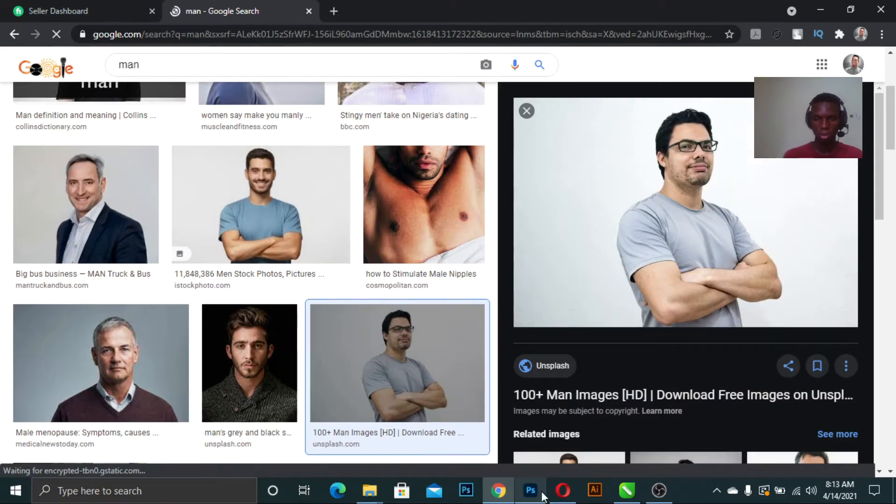
pyautogui.click(532, 490)
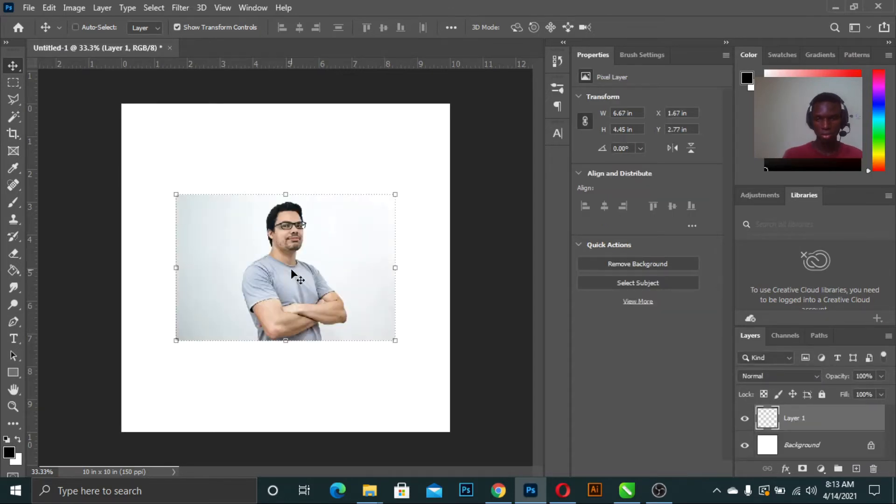
# Scale the pasted photo up proportionally to about 9.55 × 6.37 in, nearly filling the canvas width.
pyautogui.hotkey('ctrl', 't')
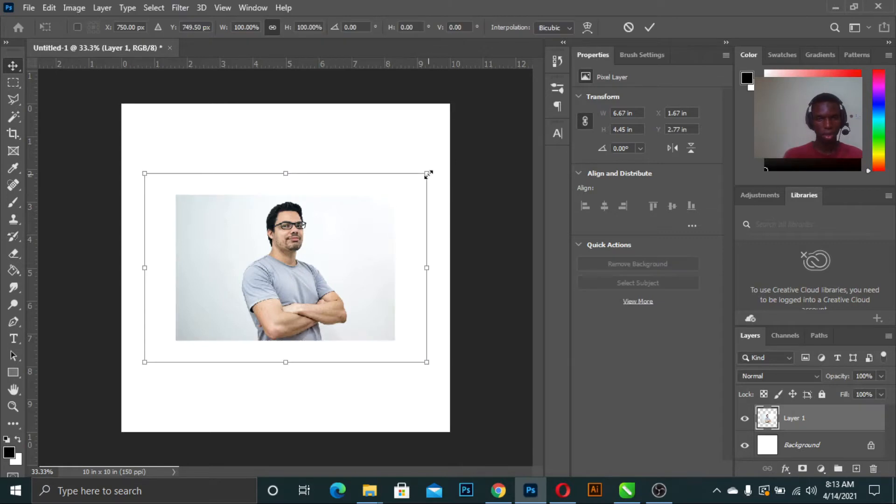
pyautogui.moveTo(428, 174); pyautogui.dragTo(442, 158)
pyautogui.hotkey('ctrl', 't')
pyautogui.hotkey('ctrl', '-')
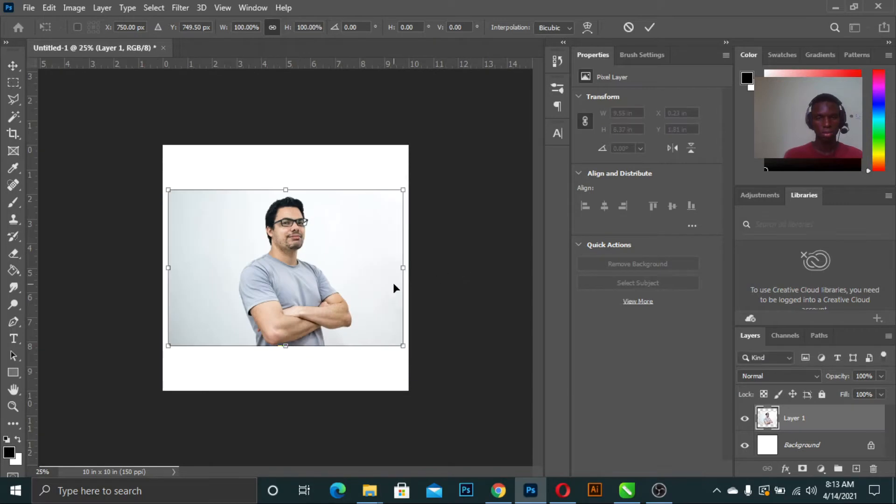
pyautogui.press('Return')
pyautogui.hotkey('ctrl', '0')
pyautogui.click(61, 111)
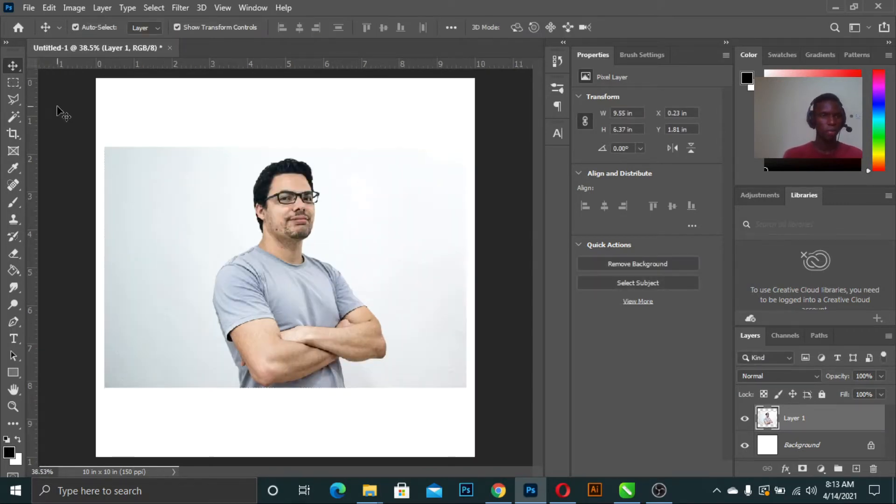
# Make a Rectangular Marquee selection of about 9.99 × 3.84 in across the canvas, covering the photo from the chest down.
pyautogui.click(13, 82)
pyautogui.rightClick(13, 81)
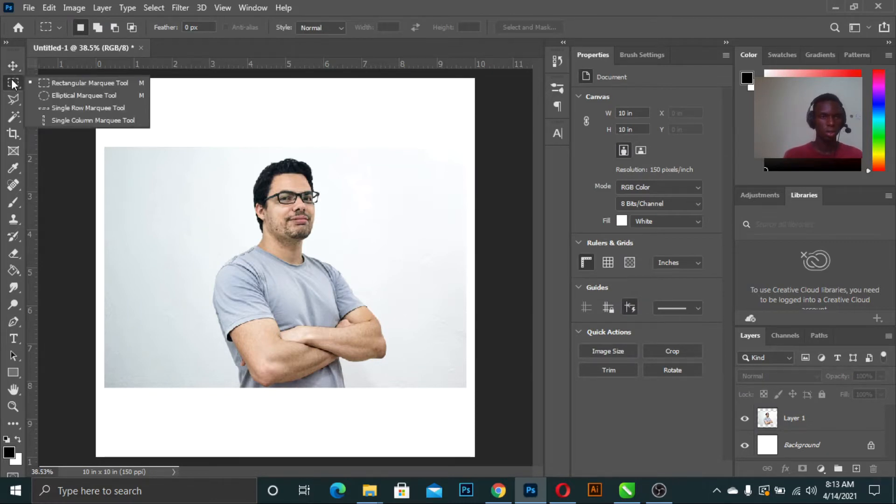
pyautogui.click(81, 87)
pyautogui.hotkey('ctrl', '-')
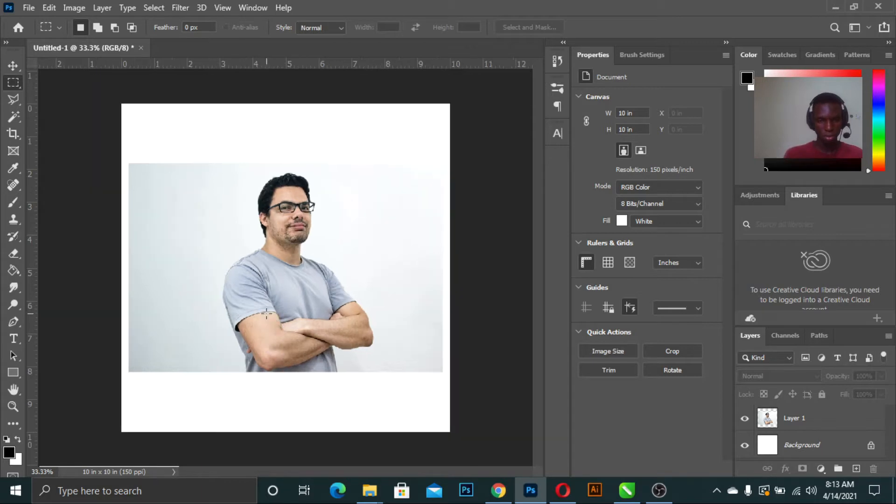
pyautogui.moveTo(123, 415); pyautogui.dragTo(456, 292)
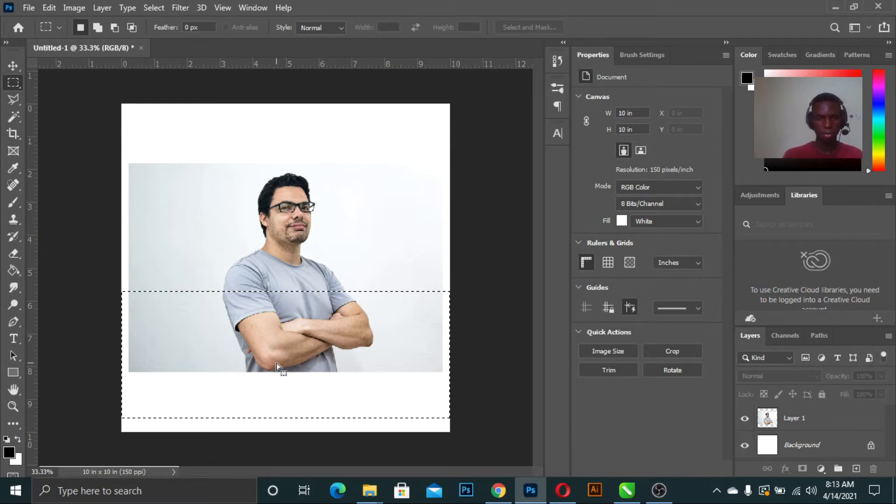
# Delete the selected lower part of the photo from Layer 1 and drop the selection.
pyautogui.click(13, 68)
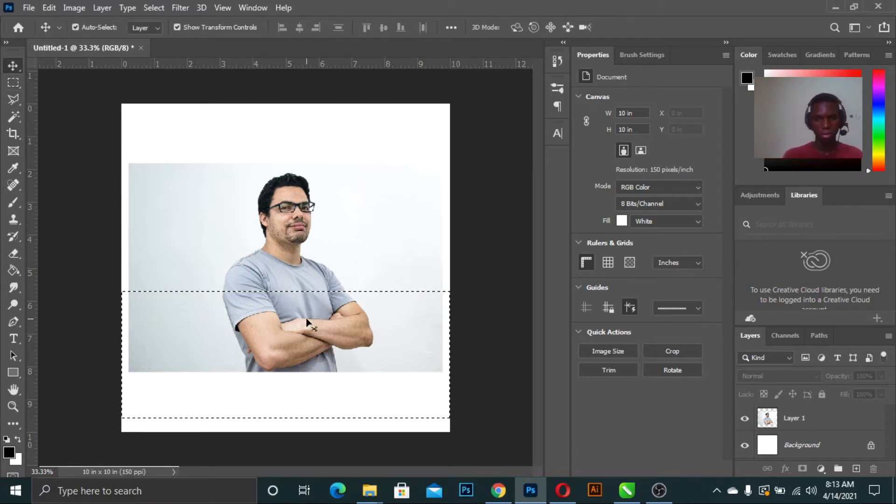
pyautogui.click(822, 421)
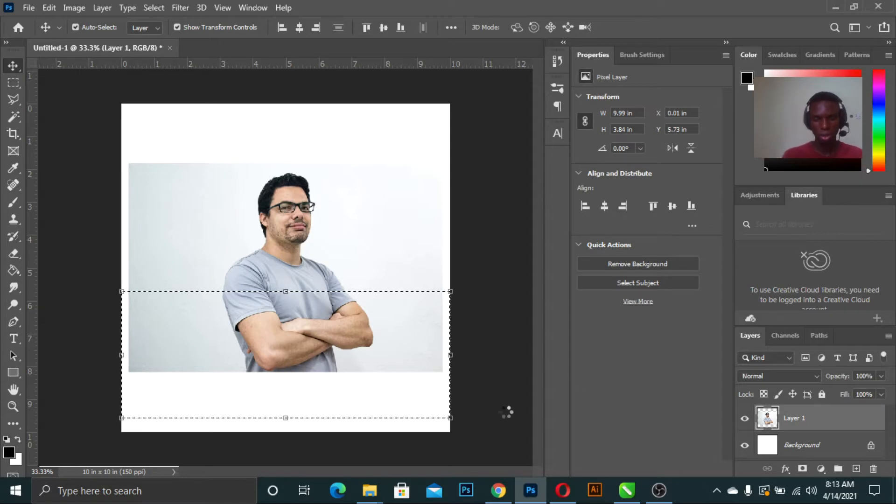
pyautogui.press('Delete')
pyautogui.hotkey('ctrl', '0')
pyautogui.hotkey('ctrl', '-')
pyautogui.hotkey('ctrl', 'd')
pyautogui.hotkey('ctrl', '0')
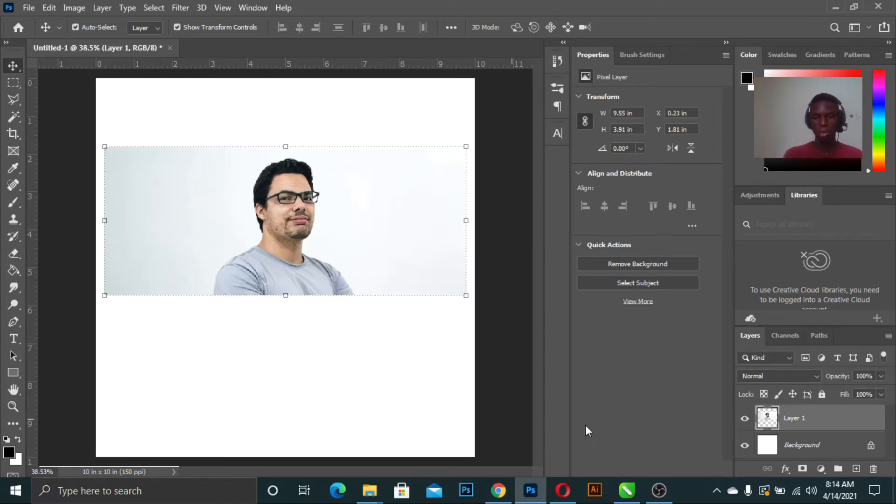
# Undo the deselection and the deletion of the photo's lower part, then clear the marquee selection.
pyautogui.hotkey('ctrl', 'z')
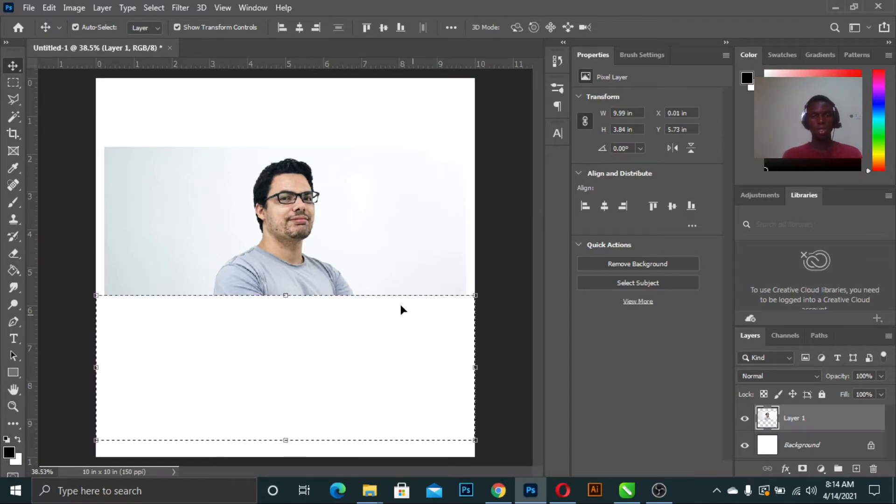
pyautogui.hotkey('ctrl', 'z')
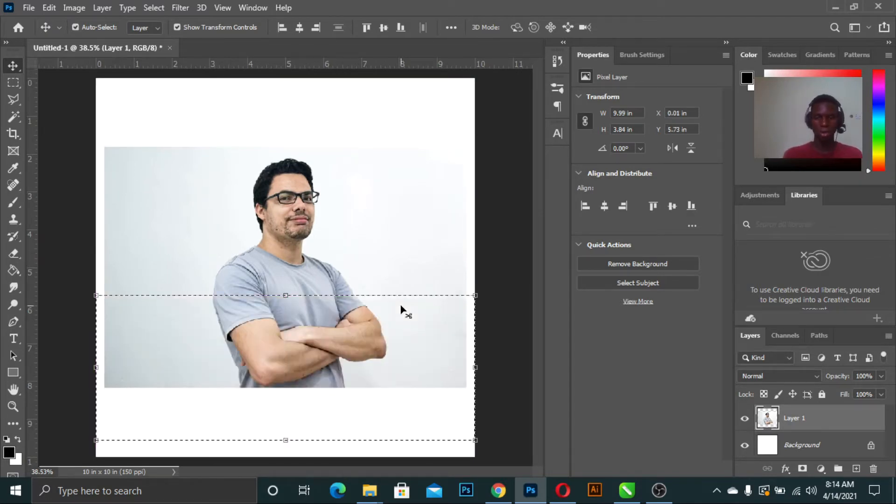
pyautogui.hotkey('ctrl', '-')
pyautogui.hotkey('ctrl', '-')
pyautogui.hotkey('ctrl', '+')
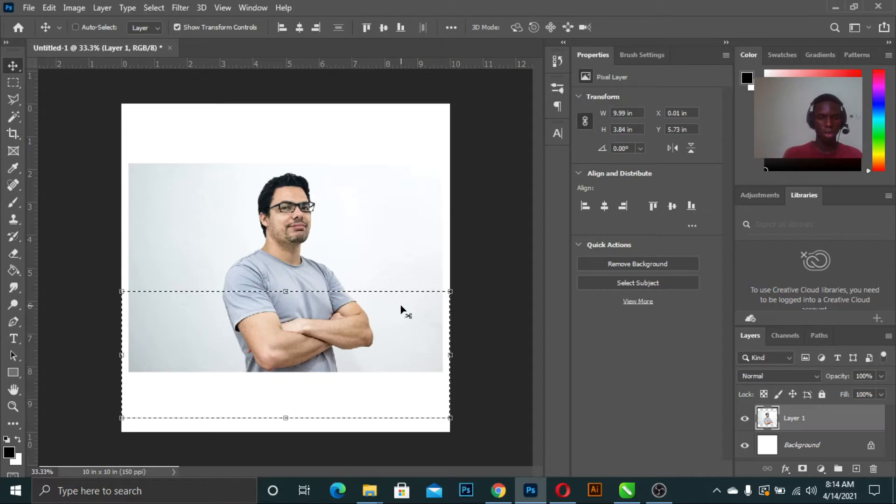
pyautogui.hotkey('ctrl', 'd')
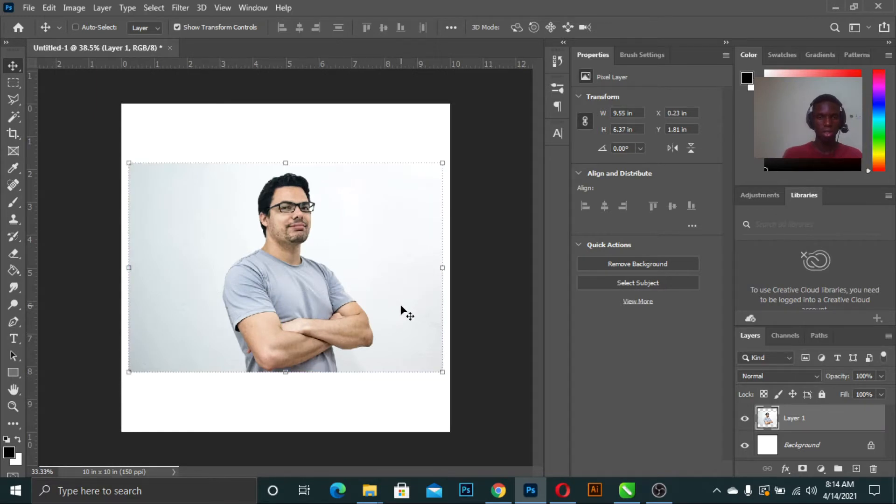
# Delete the man's photo layer from the document.
pyautogui.click(494, 230)
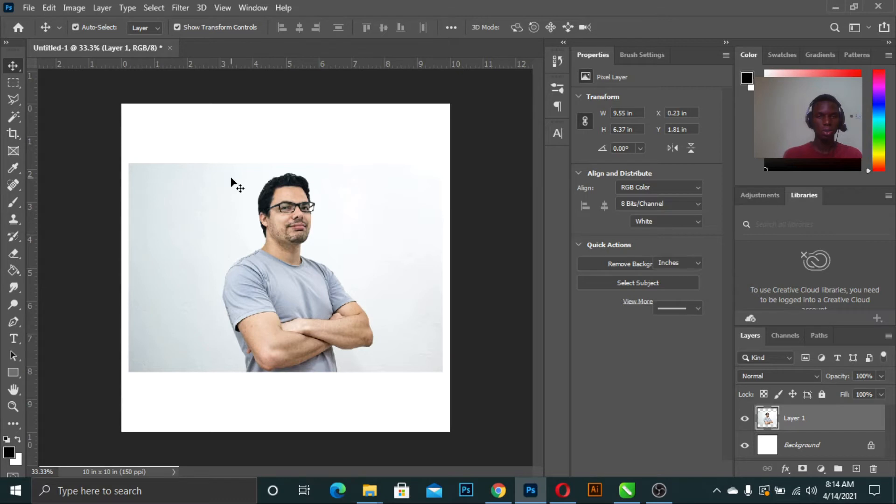
pyautogui.click(343, 248)
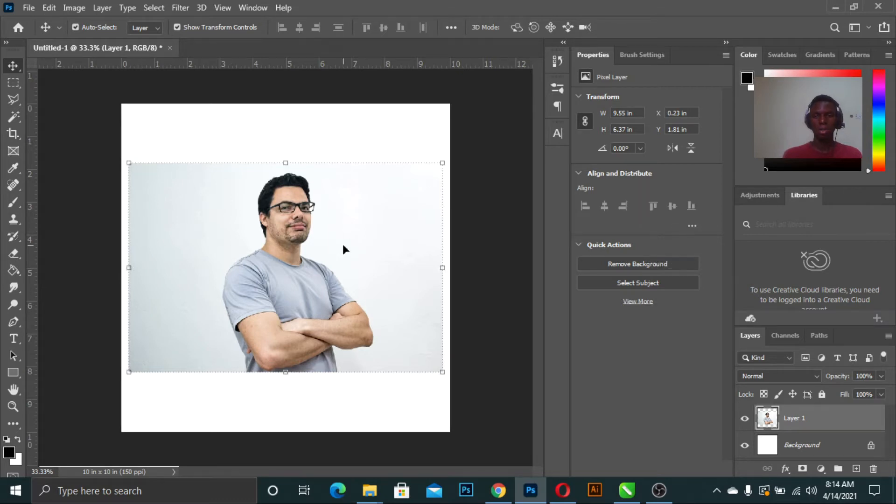
pyautogui.press('Delete')
# Draw a rounded square of about 6.07 × 6.07 in with 40 px corner radii on the blank canvas.
pyautogui.click(13, 374)
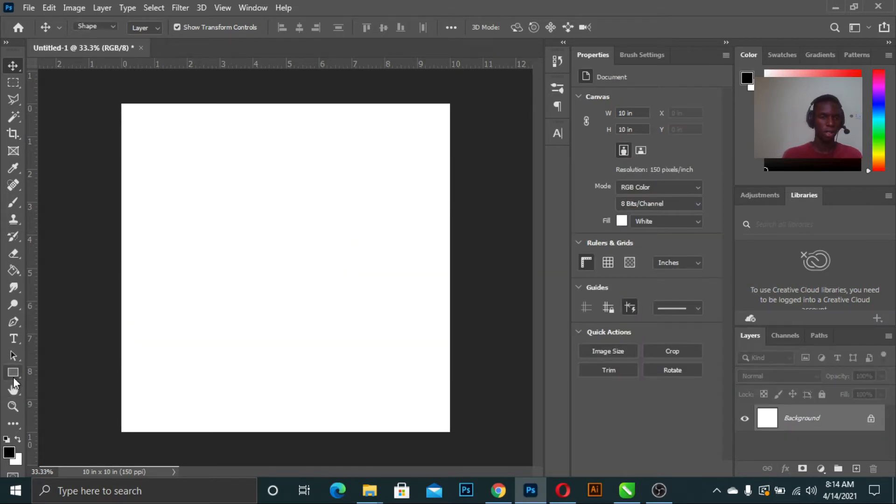
pyautogui.click(52, 387)
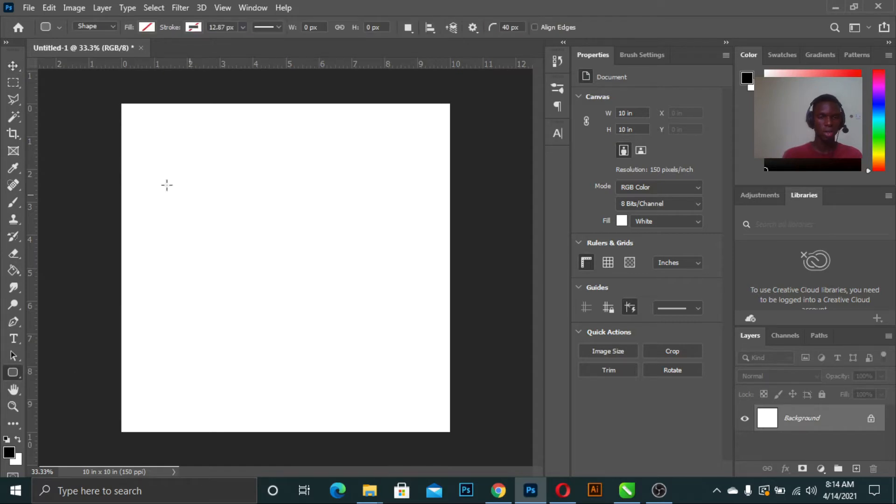
pyautogui.moveTo(162, 182); pyautogui.dragTo(418, 374)
pyautogui.click(14, 67)
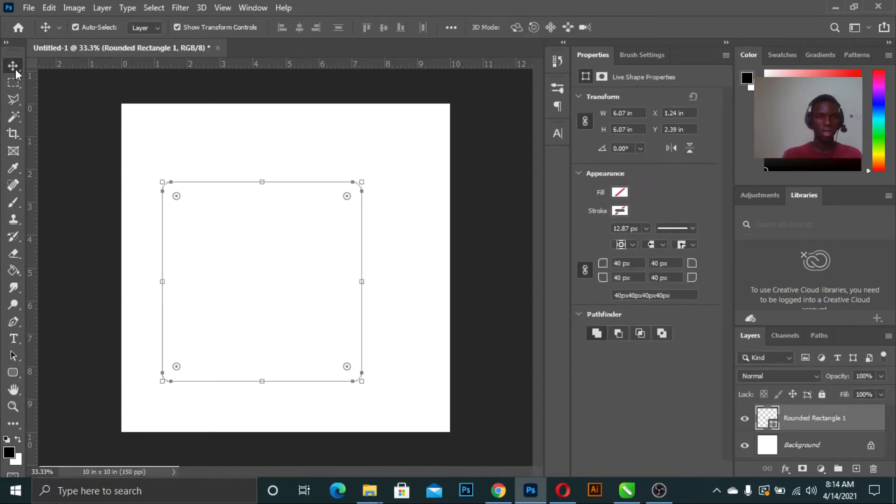
# Fill the rounded rectangle with black and move it to the horizontal centre of the canvas.
pyautogui.click(619, 196)
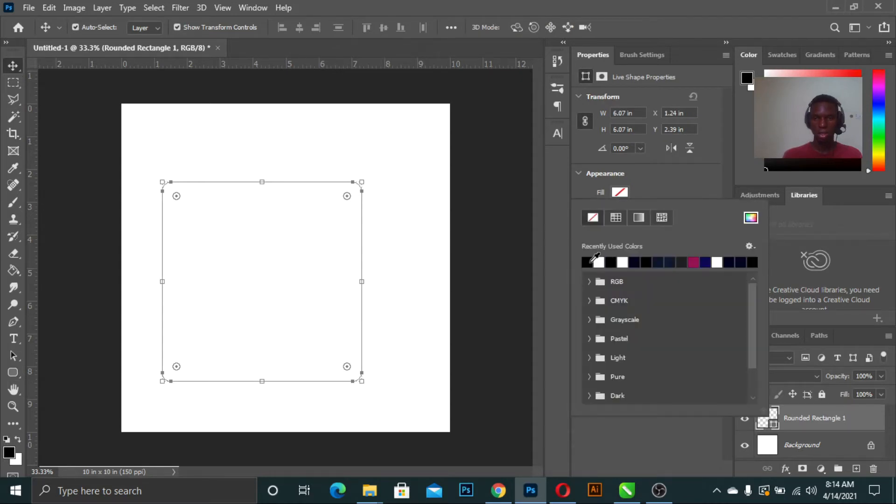
pyautogui.click(587, 262)
pyautogui.click(316, 252)
pyautogui.moveTo(316, 252); pyautogui.dragTo(326, 247)
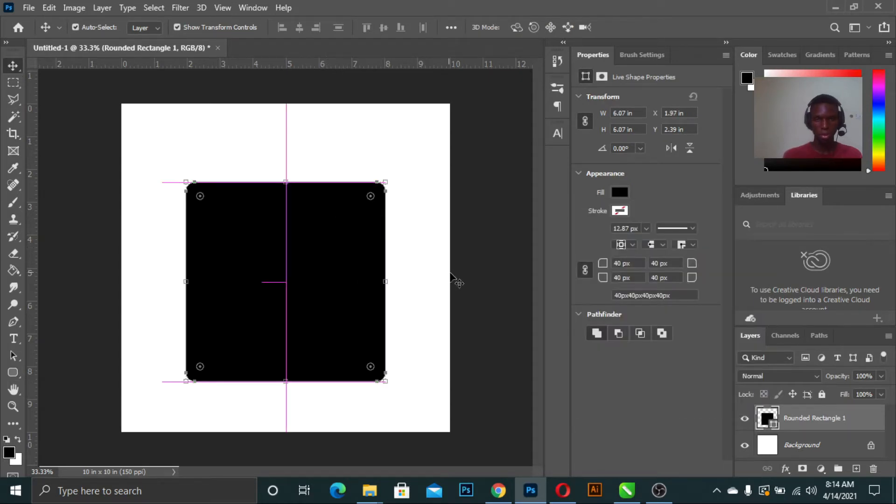
pyautogui.click(454, 277)
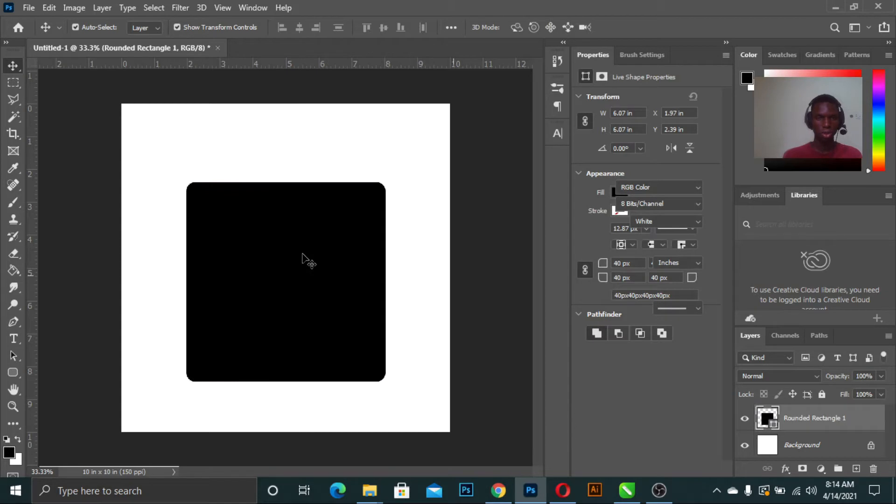
# Rasterize the black rounded rectangle's shape layer.
pyautogui.click(8, 85)
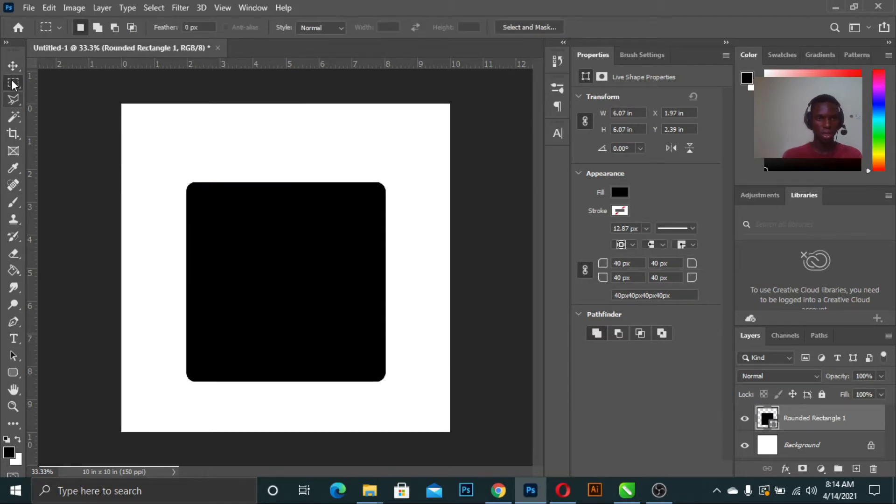
pyautogui.click(13, 65)
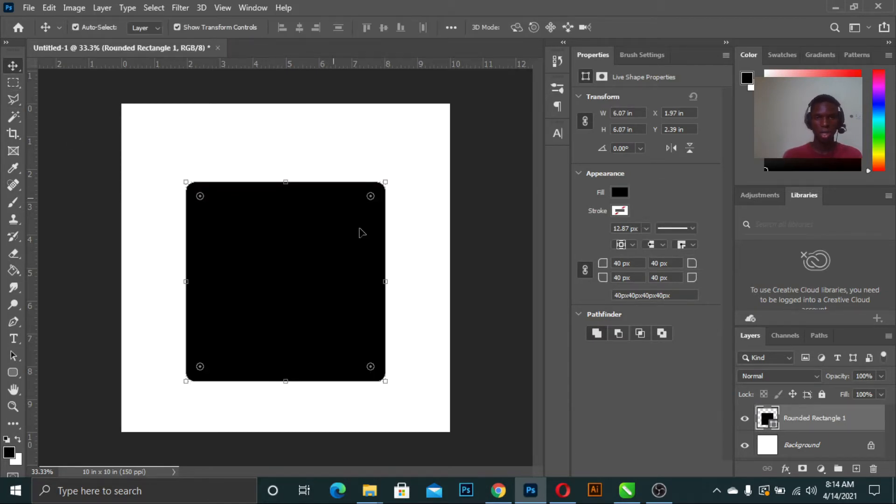
pyautogui.rightClick(864, 421)
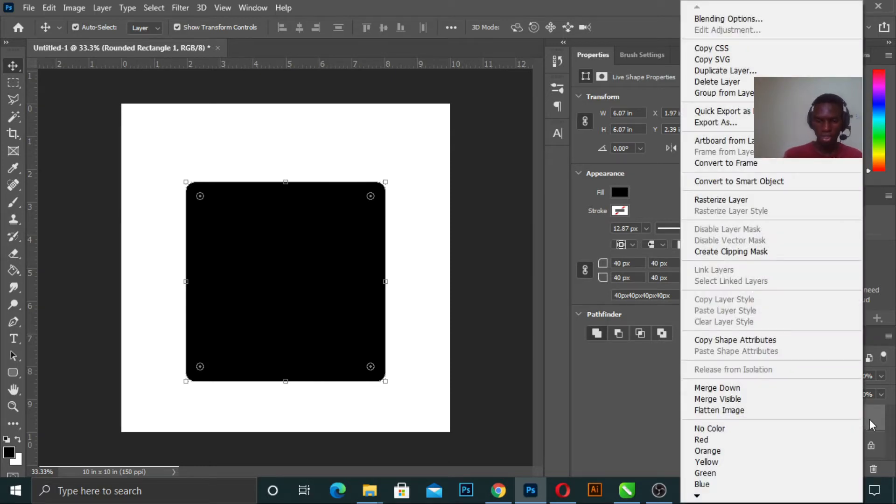
pyautogui.click(762, 199)
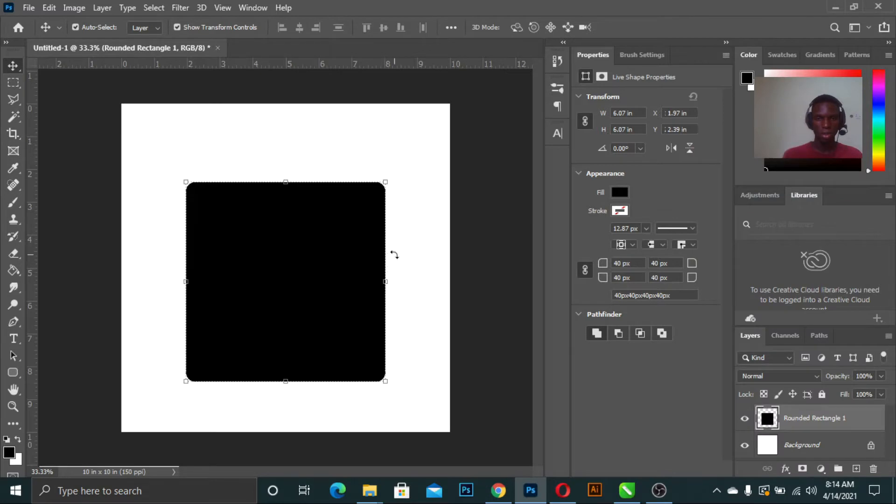
pyautogui.click(447, 270)
pyautogui.click(338, 257)
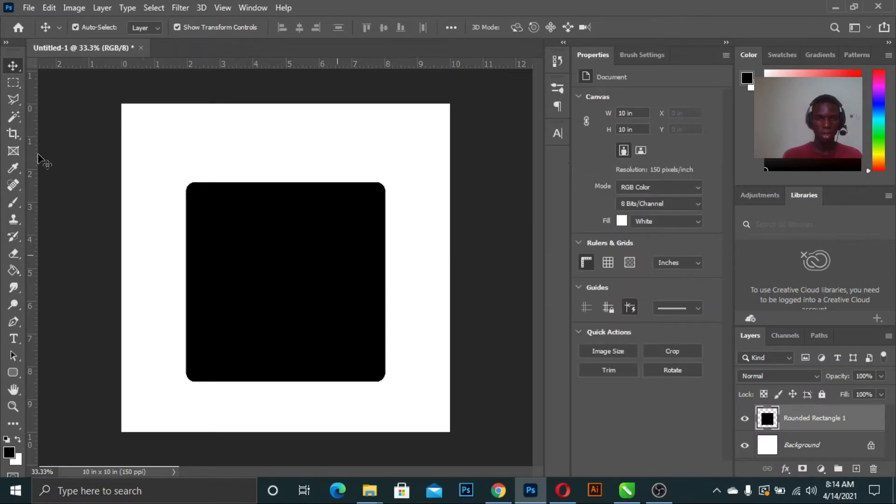
# Delete the upper part of the black rounded rectangle within a rectangular selection of about 9.79 × 4.5 in.
pyautogui.click(13, 82)
pyautogui.moveTo(122, 112); pyautogui.dragTo(443, 259)
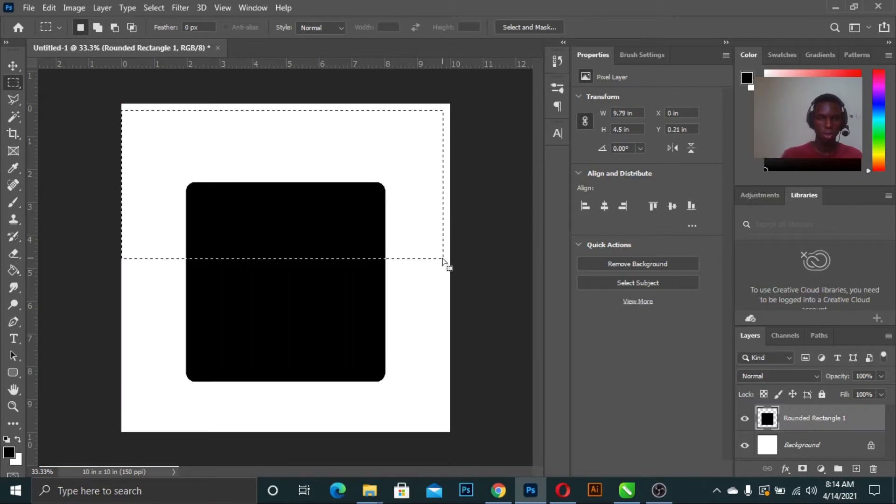
pyautogui.press('Delete')
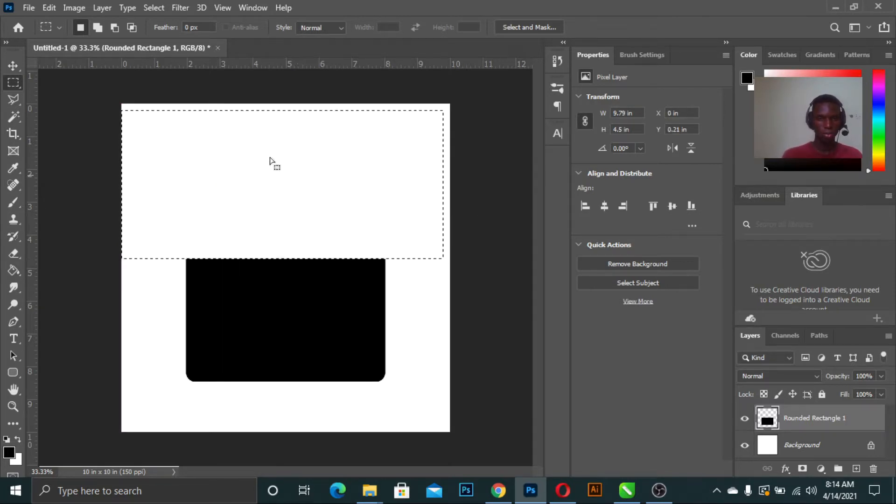
# Undo the deletion of the rectangle's upper part and clear the selection.
pyautogui.click(13, 63)
pyautogui.hotkey('ctrl', 's')
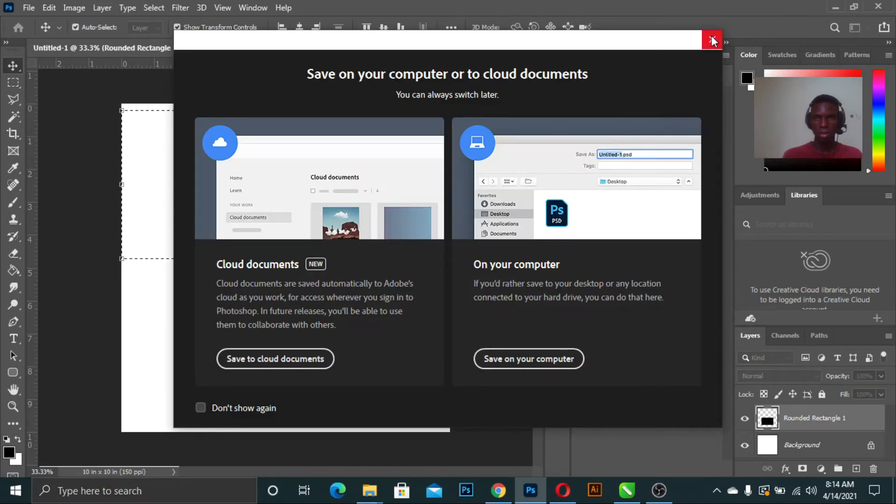
pyautogui.click(712, 39)
pyautogui.hotkey('ctrl', 'z')
pyautogui.hotkey('ctrl', 'z')
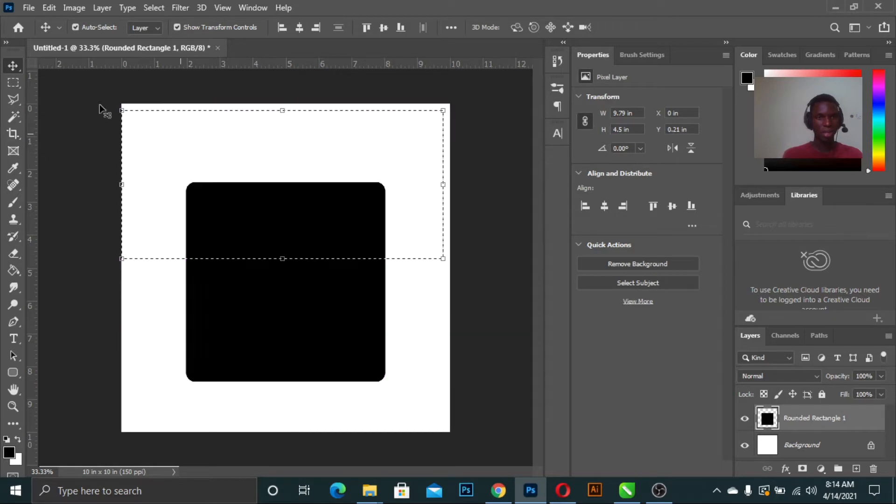
pyautogui.hotkey('ctrl', 'd')
# Try to move the part of the black rectangle inside a circular selection about 6.93 in across, overlapping its left side.
pyautogui.click(10, 83)
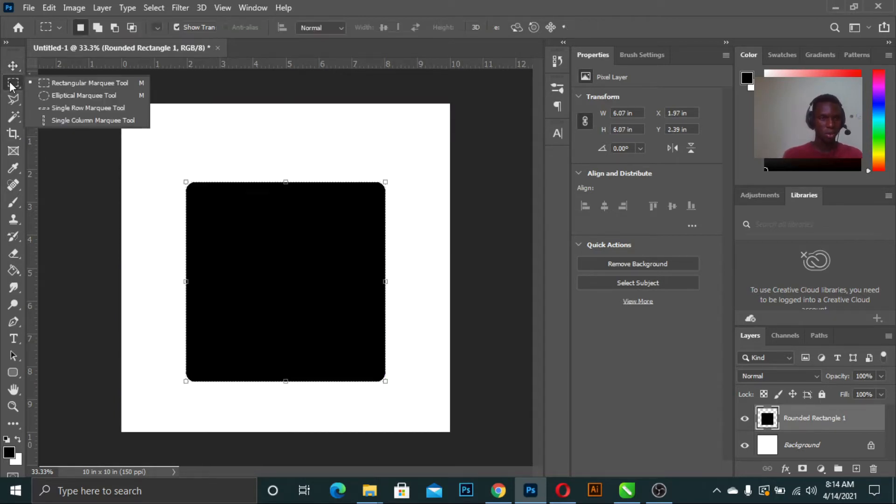
pyautogui.click(96, 97)
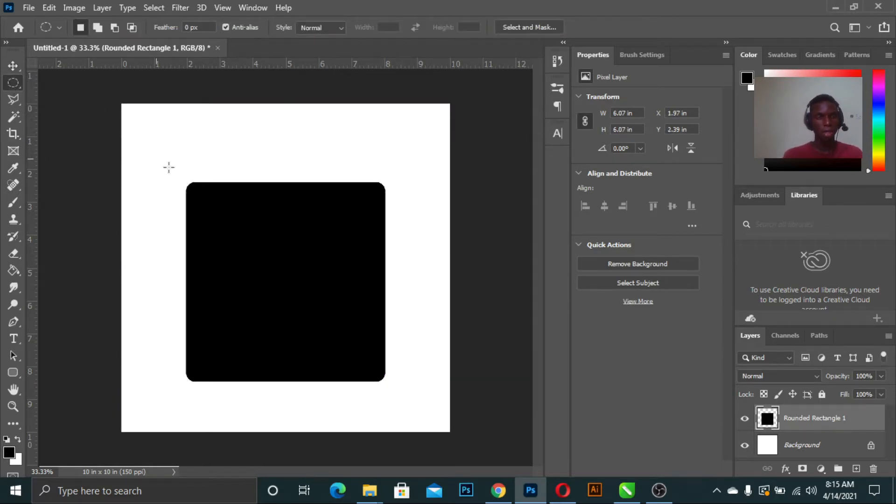
pyautogui.moveTo(163, 191); pyautogui.dragTo(369, 403)
pyautogui.click(13, 65)
pyautogui.press('shift')
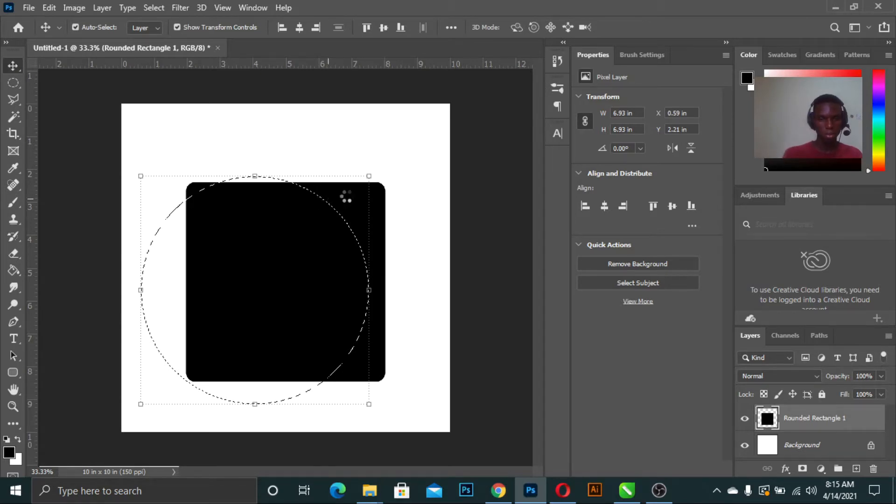
pyautogui.moveTo(346, 196); pyautogui.dragTo(381, 248)
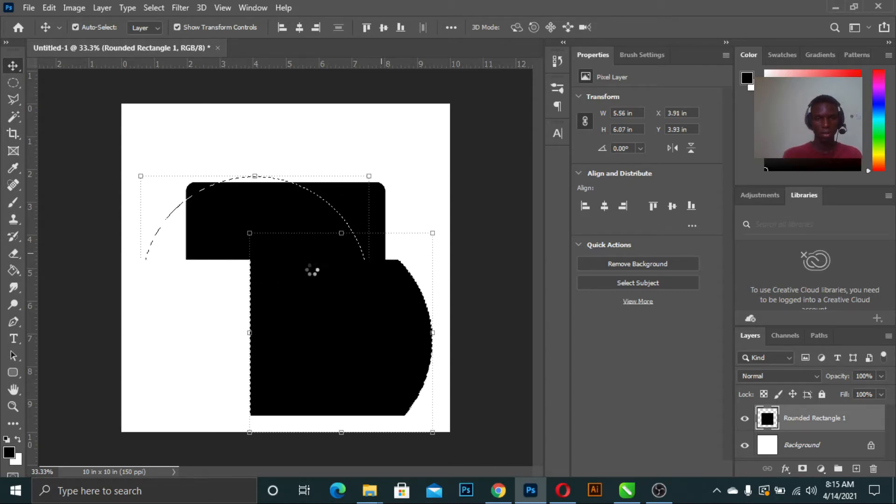
pyautogui.hotkey('ctrl', 'z')
pyautogui.hotkey('ctrl', 'd')
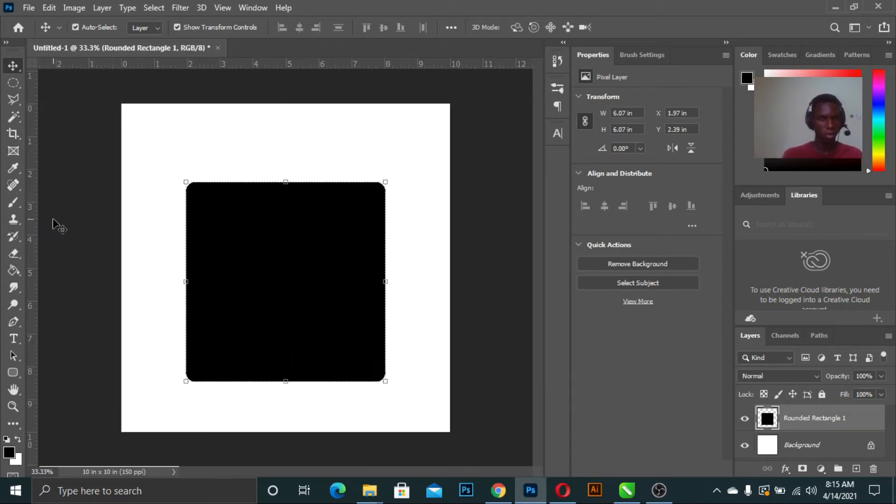
# Try to move a circular piece about 3.96 in across out of the middle of the black rectangle.
pyautogui.click(16, 87)
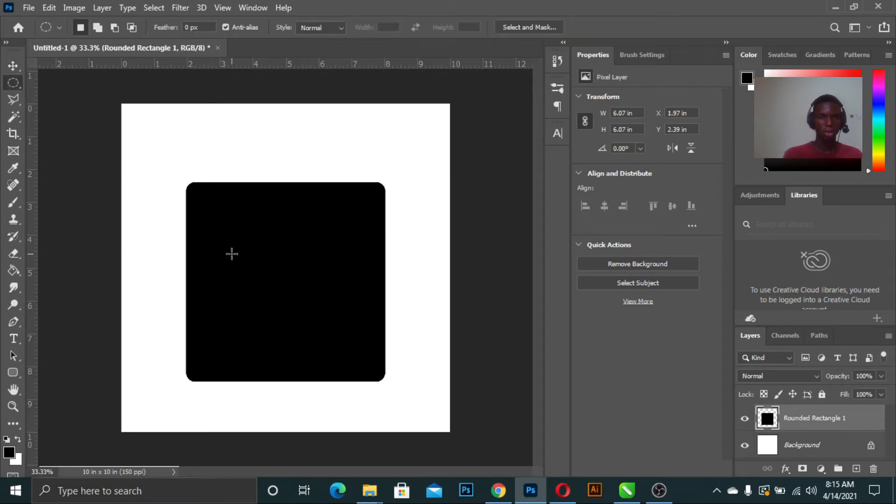
pyautogui.moveTo(231, 230); pyautogui.dragTo(376, 356)
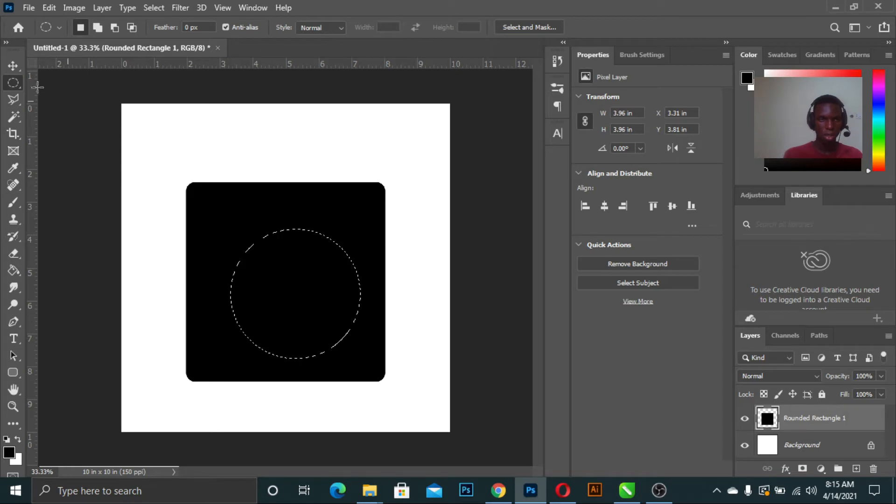
pyautogui.click(13, 69)
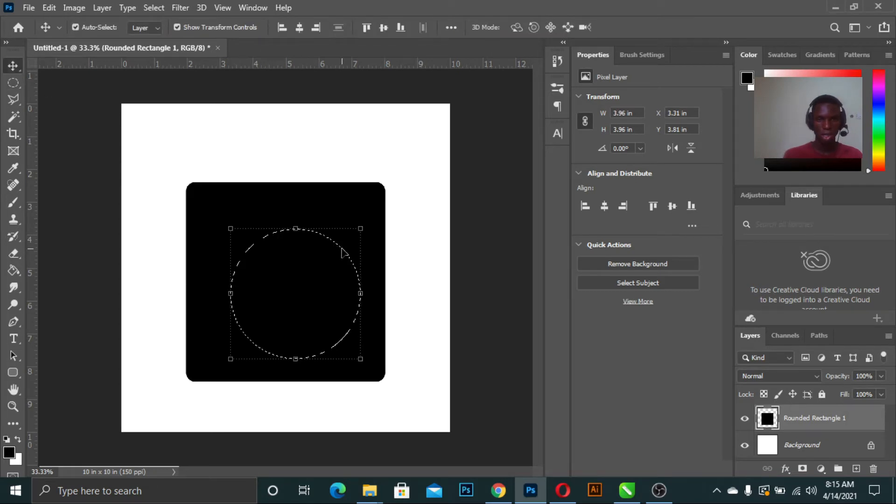
pyautogui.moveTo(318, 224); pyautogui.dragTo(236, 229)
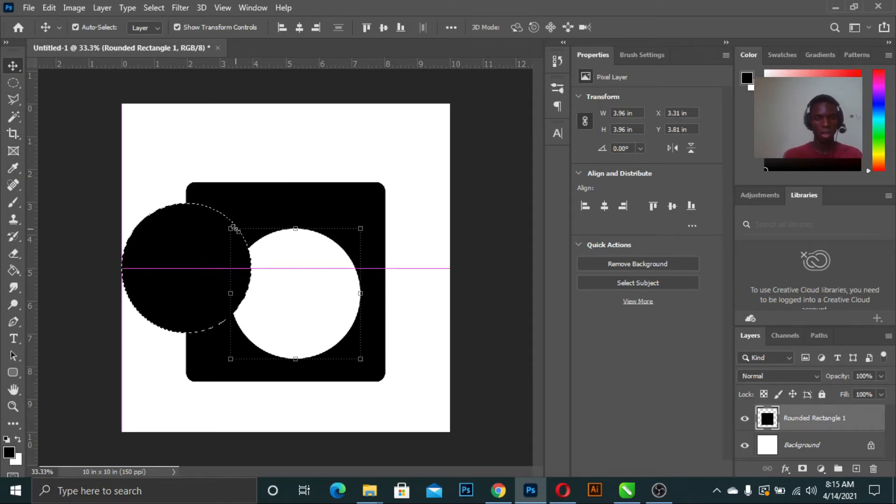
pyautogui.hotkey('ctrl', 'z')
pyautogui.hotkey('ctrl', 'd')
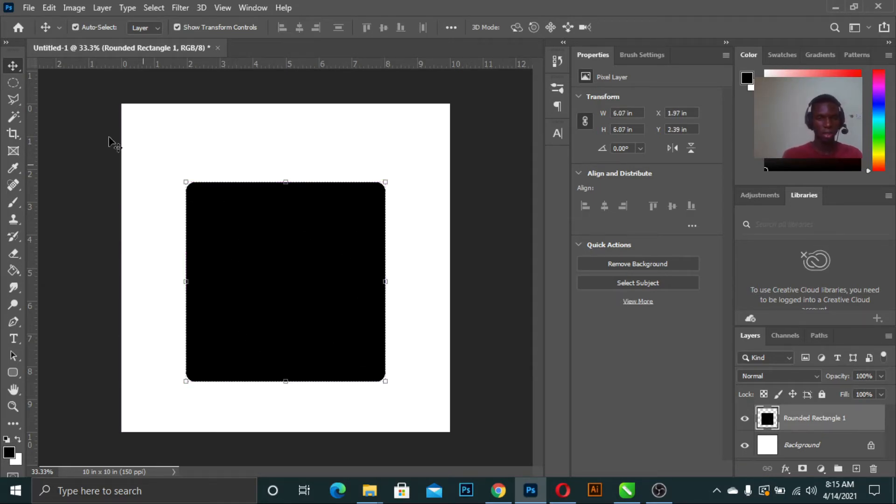
# Select an ellipse of about 2.85 × 4.47 in inside the black rectangle and shift the shape slightly to the left.
pyautogui.click(13, 83)
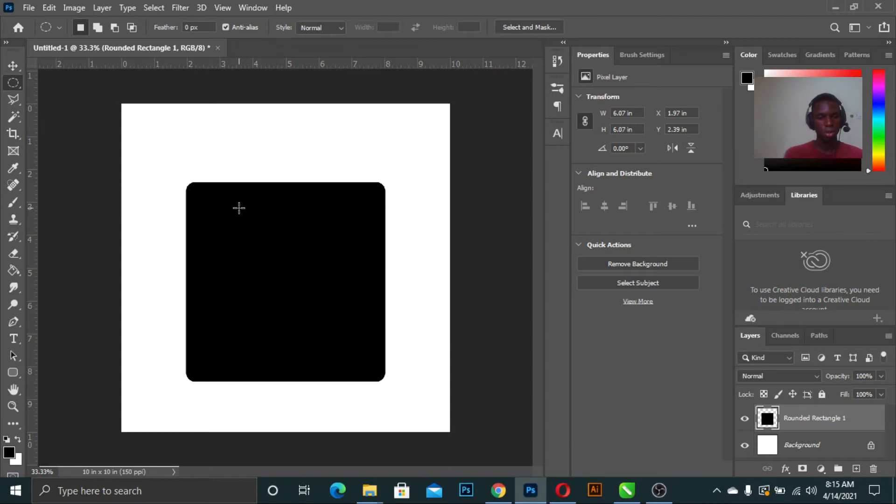
pyautogui.moveTo(238, 208); pyautogui.dragTo(328, 351)
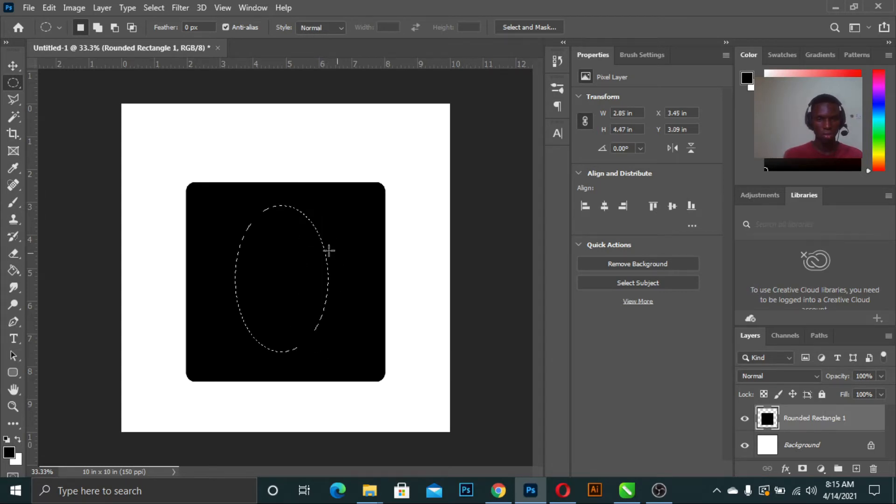
pyautogui.click(11, 64)
pyautogui.moveTo(313, 227)
pyautogui.mouseDown()
pyautogui.moveTo(318, 196)
pyautogui.moveTo(305, 183)
pyautogui.moveTo(208, 152)
pyautogui.moveTo(158, 161)
pyautogui.moveTo(245, 223)
pyautogui.moveTo(298, 228)
pyautogui.mouseUp()
pyautogui.hotkey('ctrl', '-')
pyautogui.hotkey('ctrl', '+')
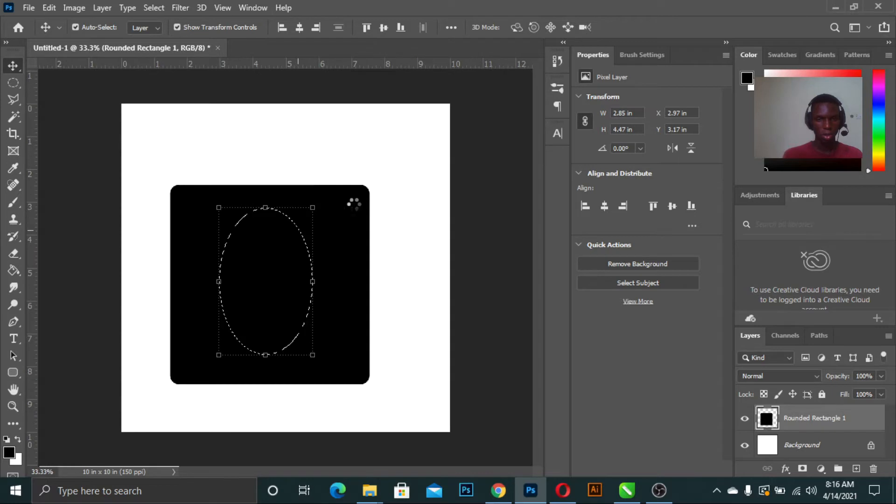
# Try to move the elliptical piece up and to the right within the black rectangle.
pyautogui.moveTo(344, 200); pyautogui.dragTo(329, 195)
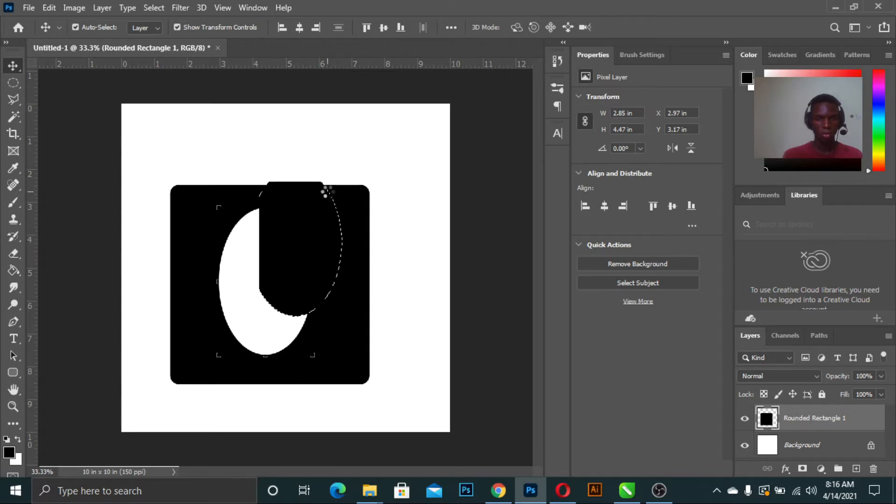
pyautogui.hotkey('ctrl', 'z')
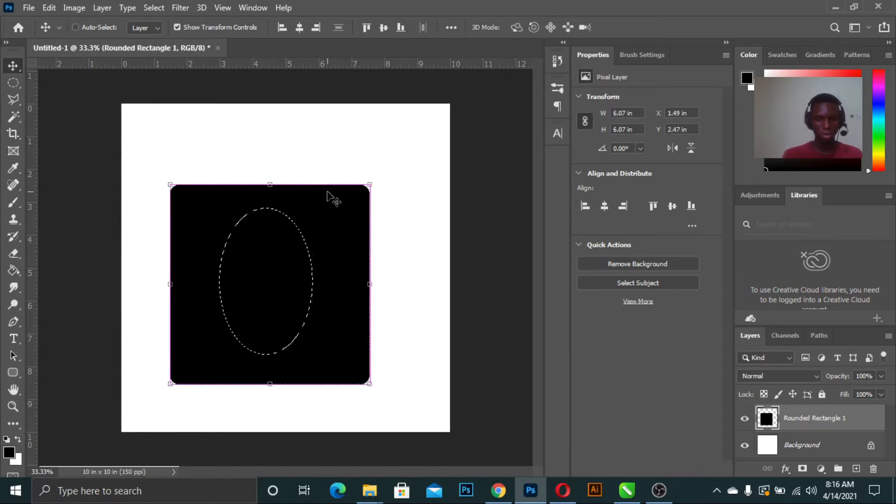
pyautogui.hotkey('ctrl', 'd')
# Delete a single-pixel row across the black rectangle at about Y 5.01 in and recentre the shape horizontally on the canvas.
pyautogui.hotkey('ctrl', '-')
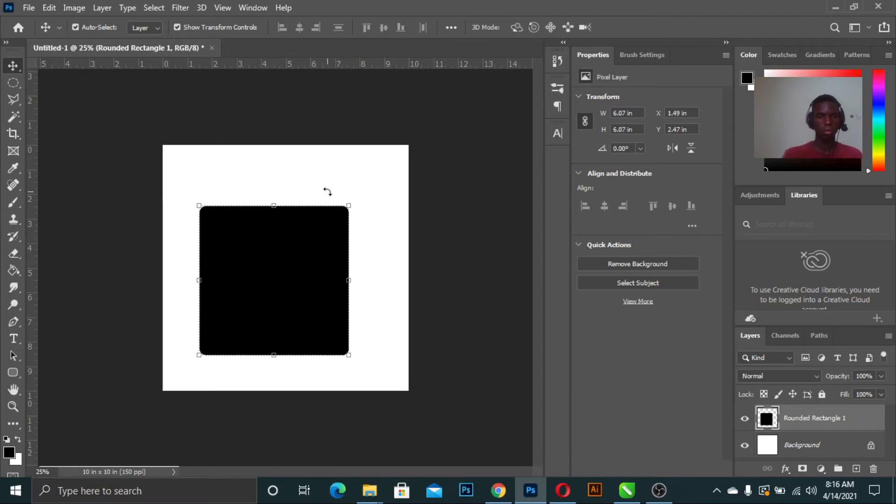
pyautogui.click(10, 83)
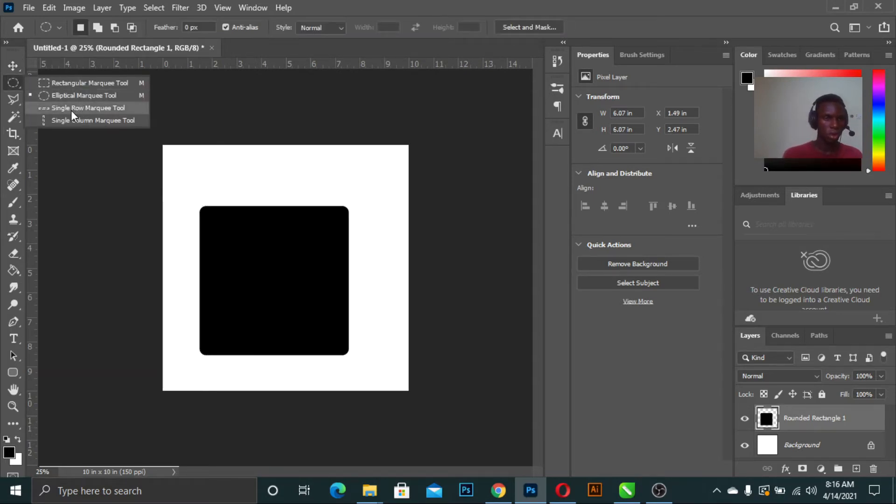
pyautogui.click(84, 108)
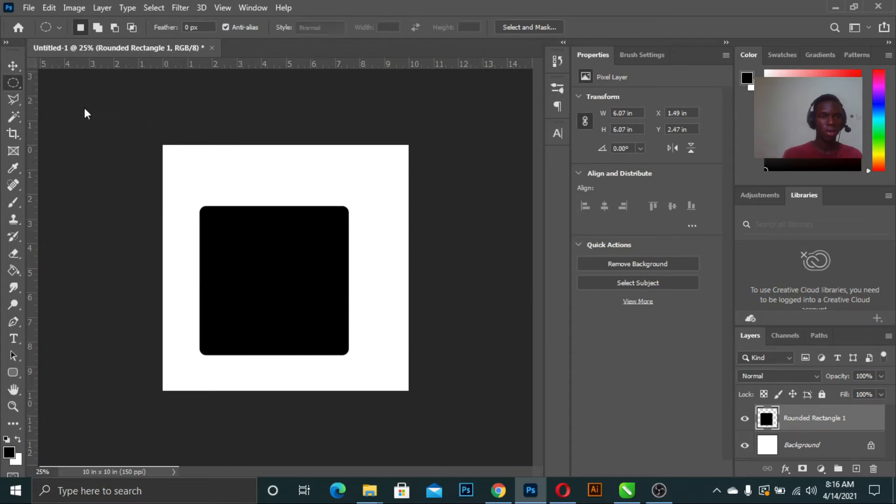
pyautogui.moveTo(206, 209); pyautogui.dragTo(378, 267)
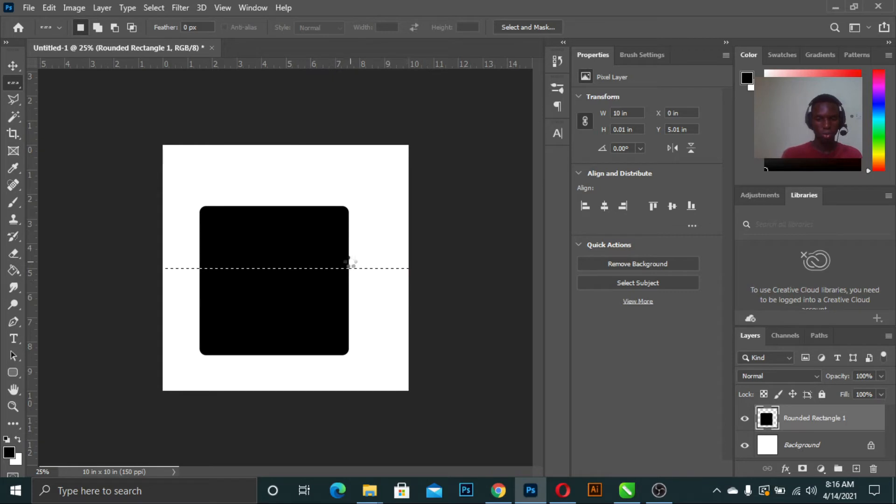
pyautogui.hotkey('ctrl', '+')
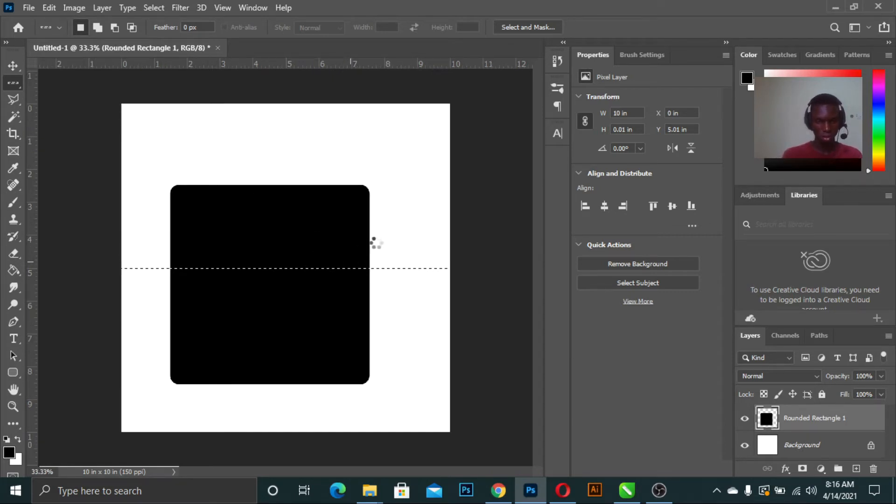
pyautogui.hotkey('ctrl', 'd')
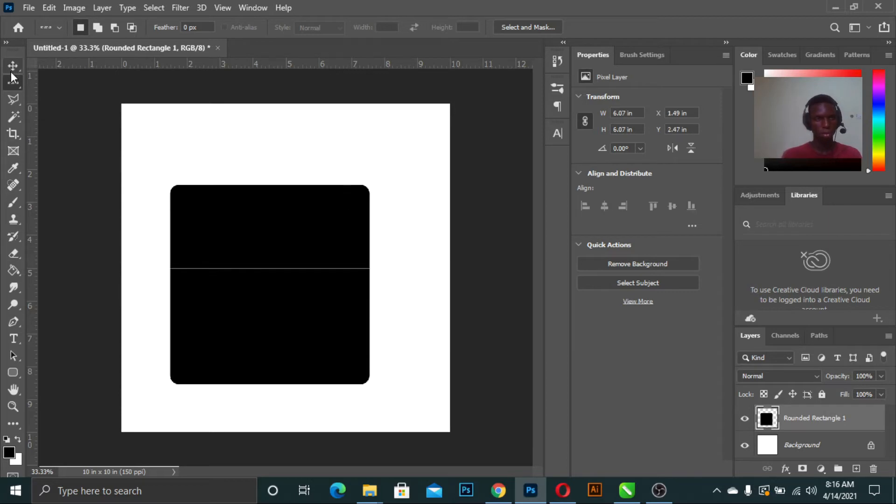
pyautogui.click(13, 66)
pyautogui.moveTo(275, 236); pyautogui.dragTo(281, 236)
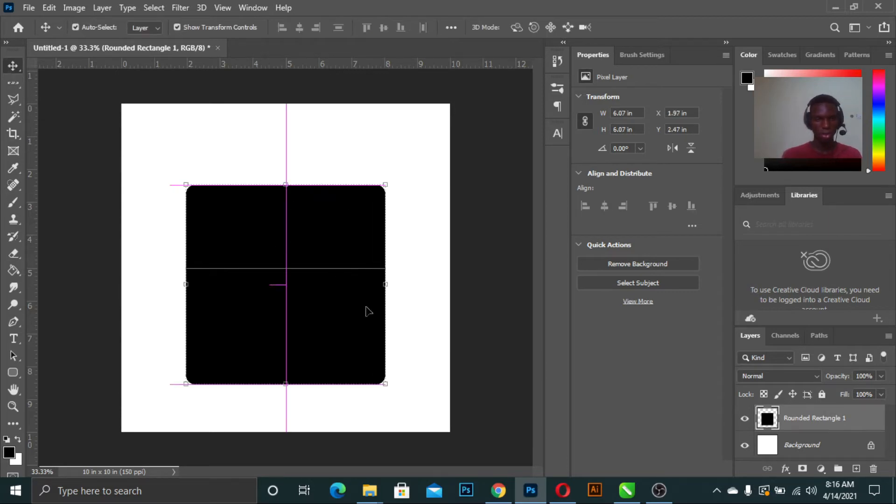
# Delete a single-pixel column through the black rectangle at about X 5.17 in and move the shape to about X 2.19, Y 1.97 in.
pyautogui.click(11, 83)
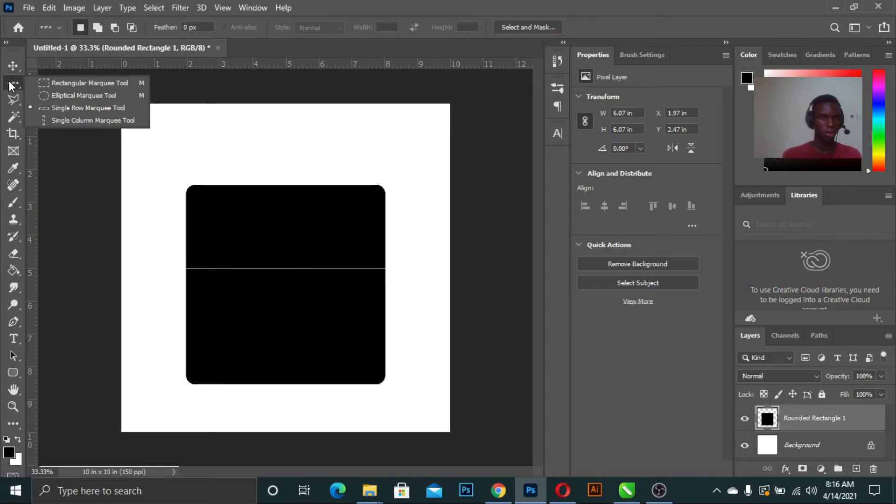
pyautogui.click(69, 120)
pyautogui.moveTo(147, 240); pyautogui.dragTo(292, 256)
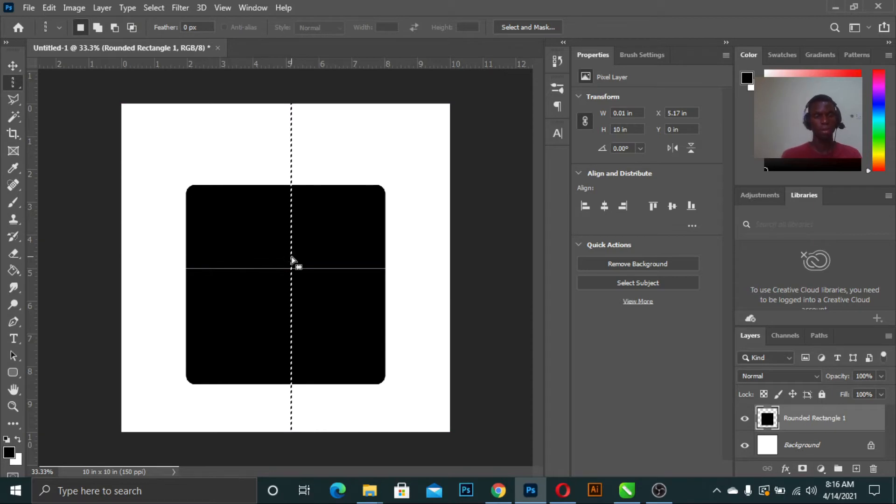
pyautogui.rightClick(10, 80)
pyautogui.click(53, 84)
pyautogui.hotkey('ctrl', 'd')
pyautogui.click(13, 65)
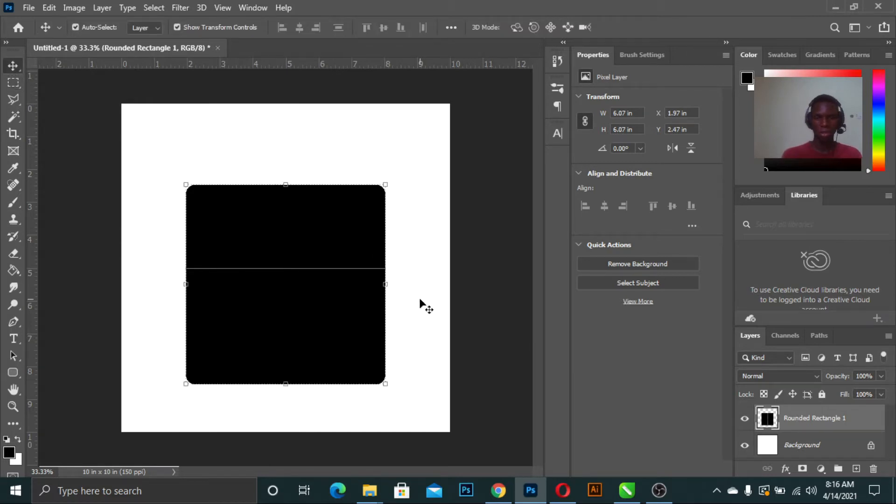
pyautogui.moveTo(310, 226); pyautogui.dragTo(330, 219)
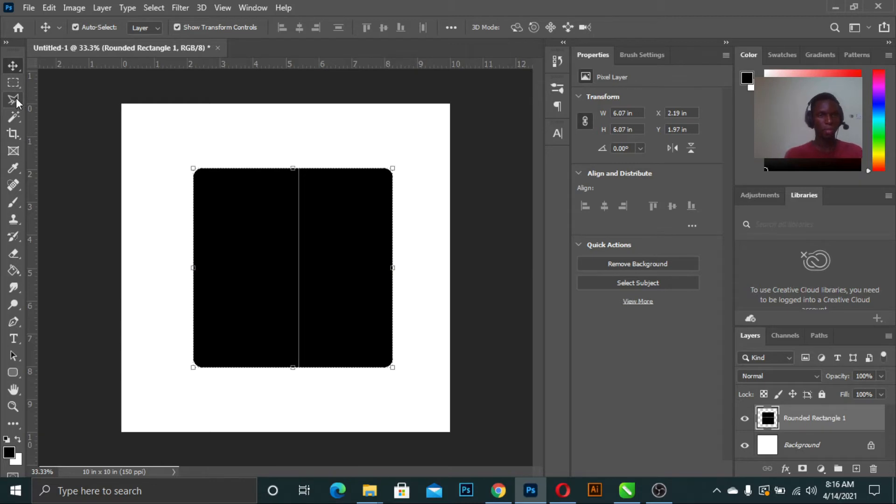
# Select a circle of about 3.61 in inside the black rounded rectangle with the Elliptical Marquee tool.
pyautogui.click(13, 82)
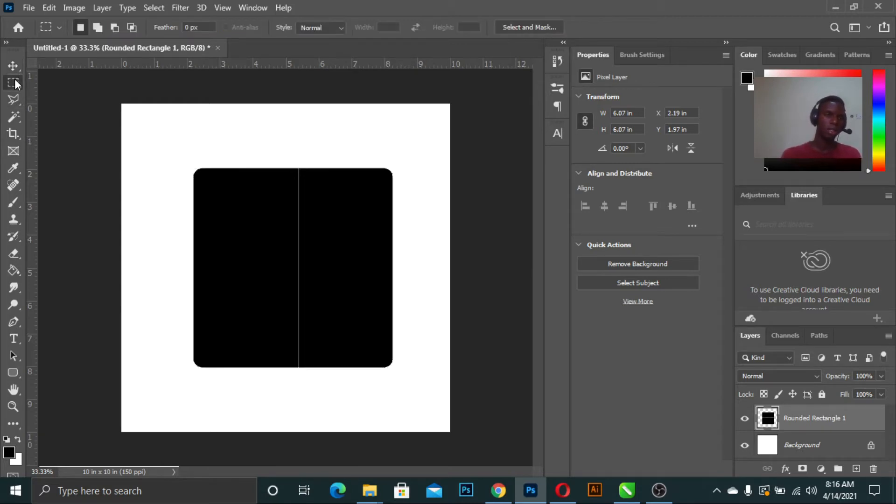
pyautogui.click(43, 95)
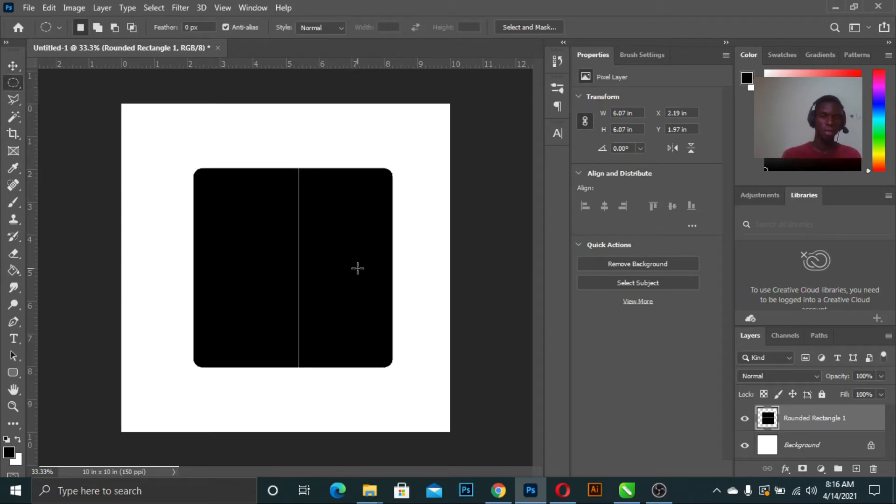
pyautogui.moveTo(251, 213); pyautogui.dragTo(373, 332)
pyautogui.click(11, 65)
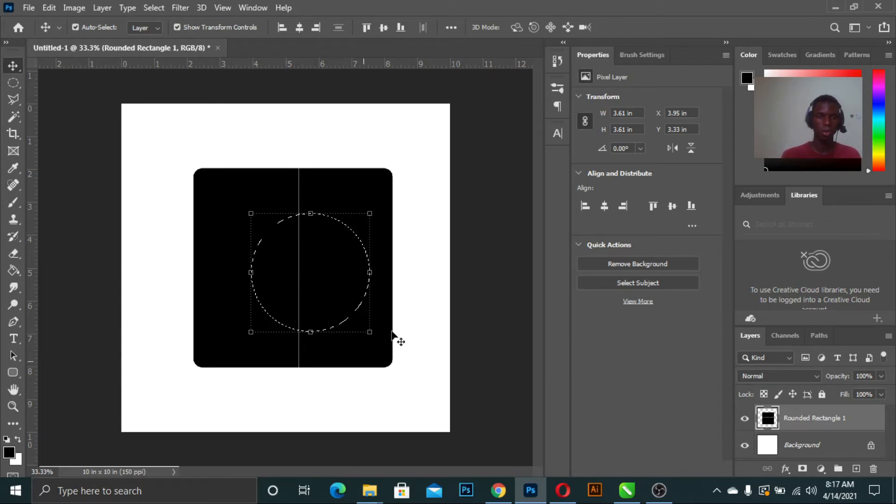
pyautogui.click(11, 84)
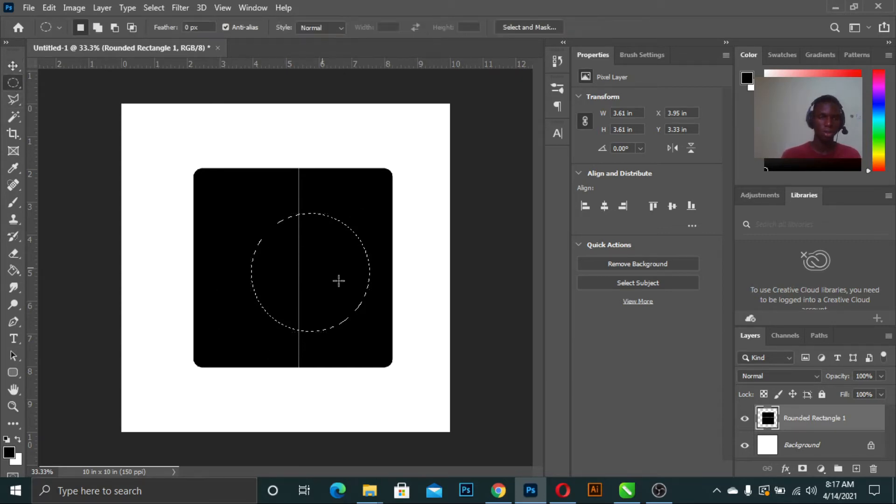
# Try deleting everything outside the circle by inverting the selection, and undo the deletion.
pyautogui.rightClick(289, 256)
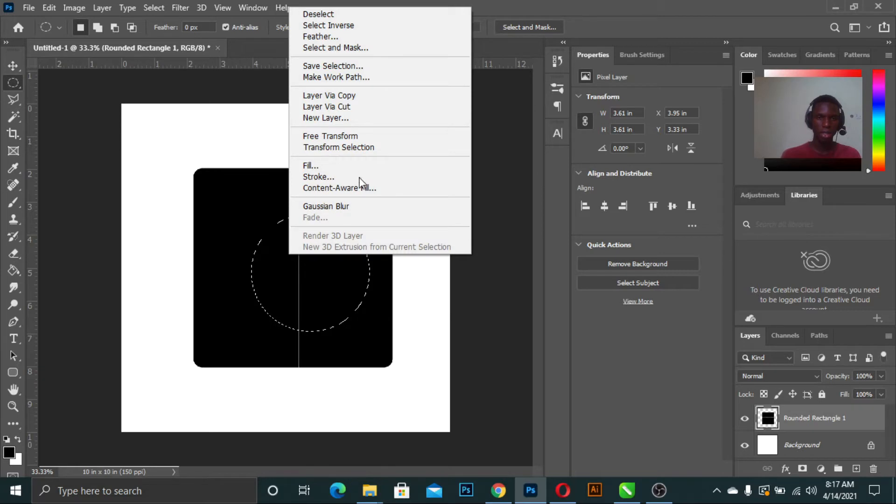
pyautogui.click(359, 26)
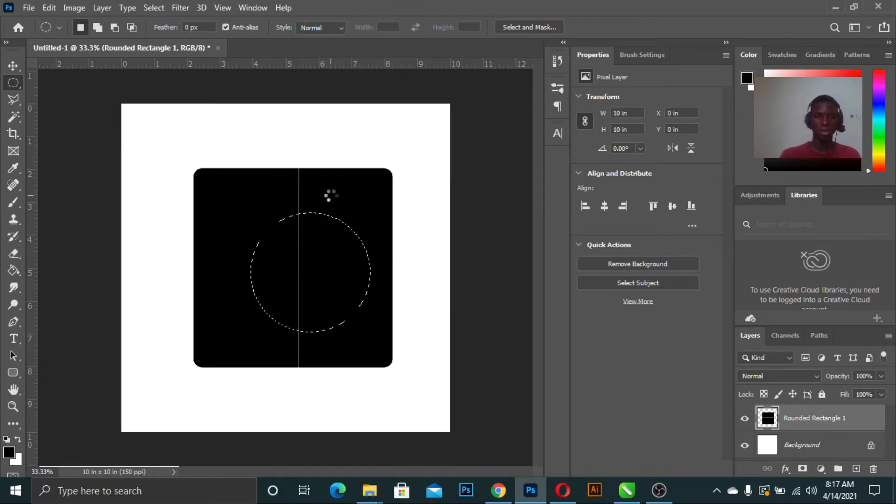
pyautogui.press('Delete')
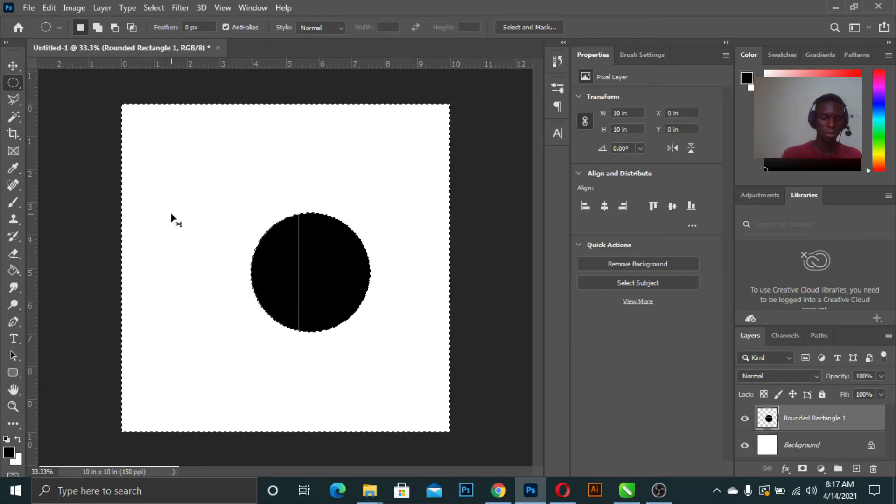
pyautogui.hotkey('ctrl', 'z')
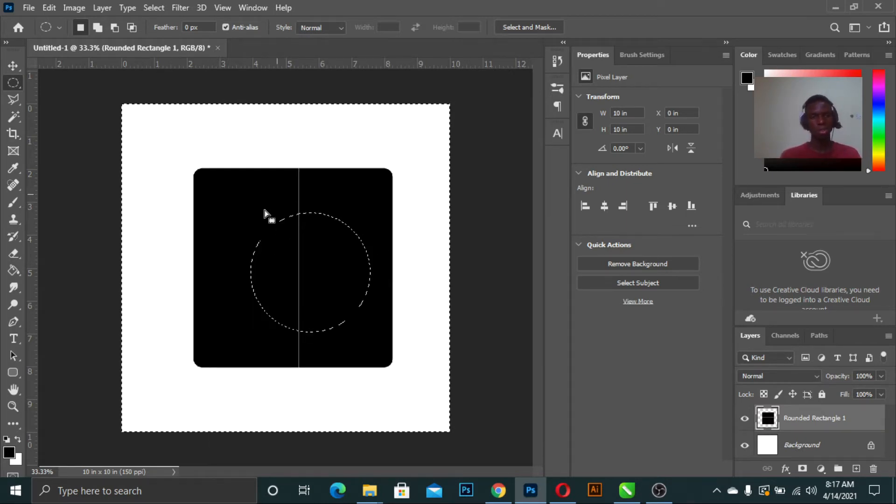
# Feather the inverted selection by 6 pixels and delete the black area outside the circle, leaving nothing selected.
pyautogui.rightClick(271, 231)
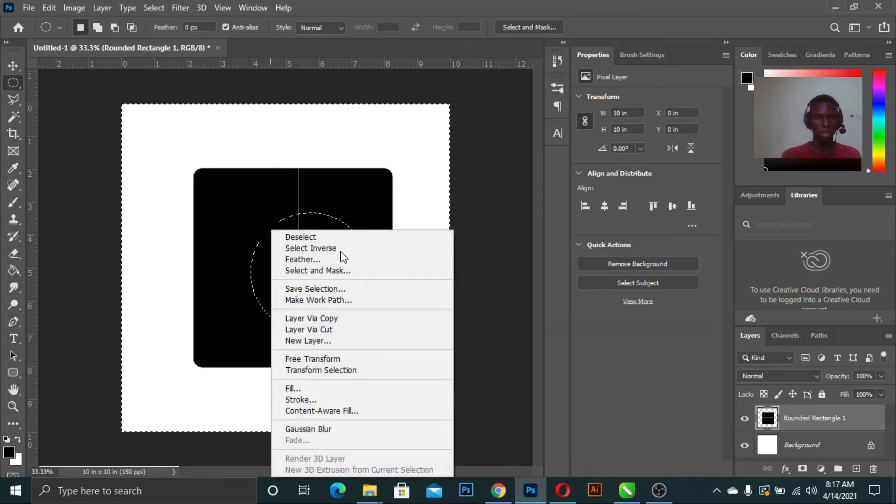
pyautogui.click(319, 258)
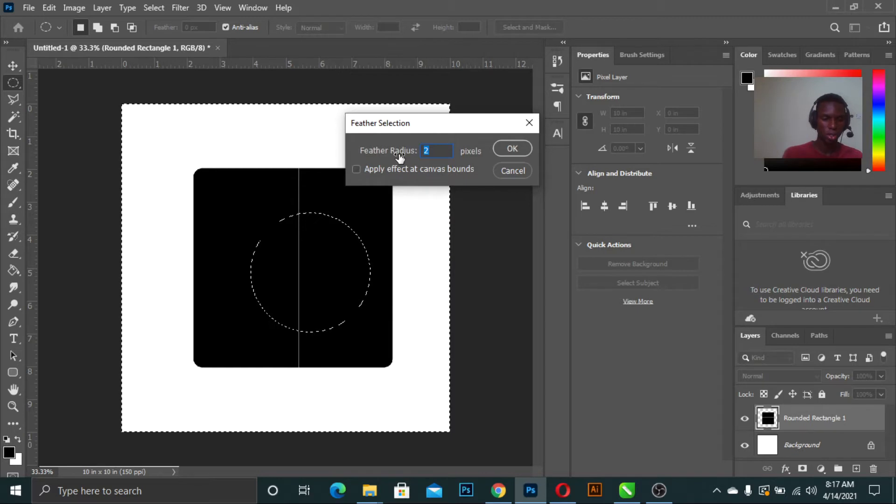
pyautogui.write('6')
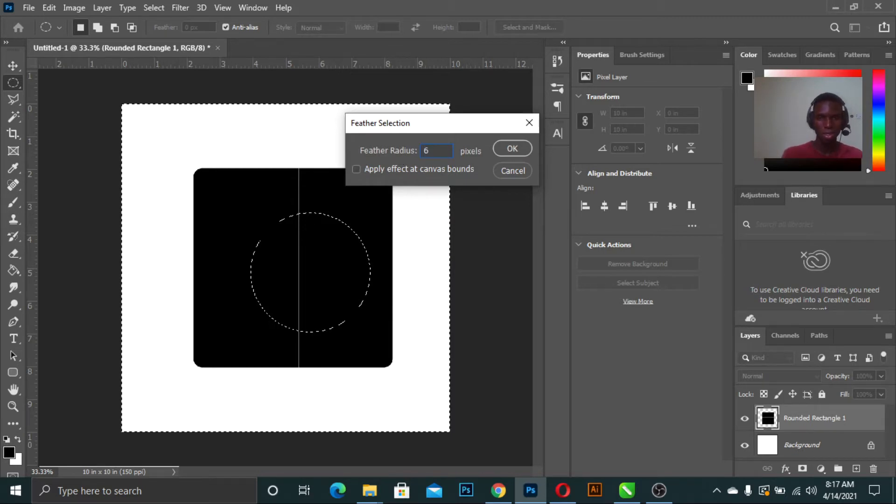
pyautogui.press('Return')
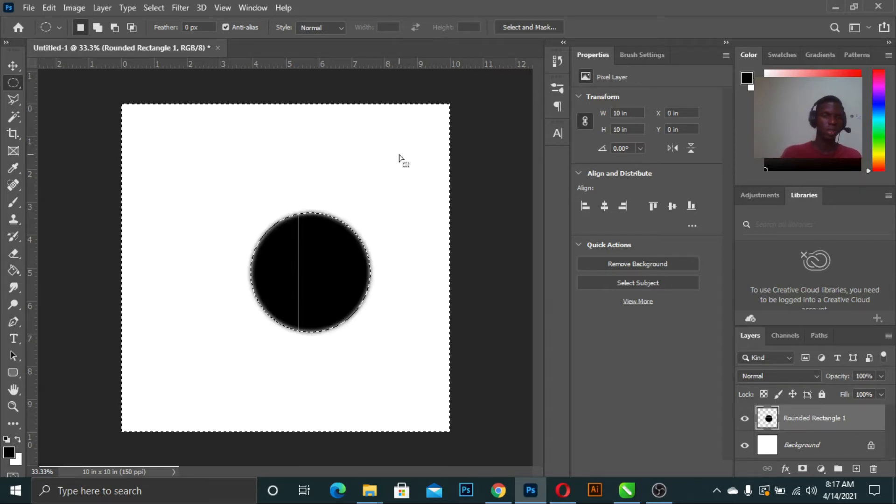
pyautogui.hotkey('ctrl', 'd')
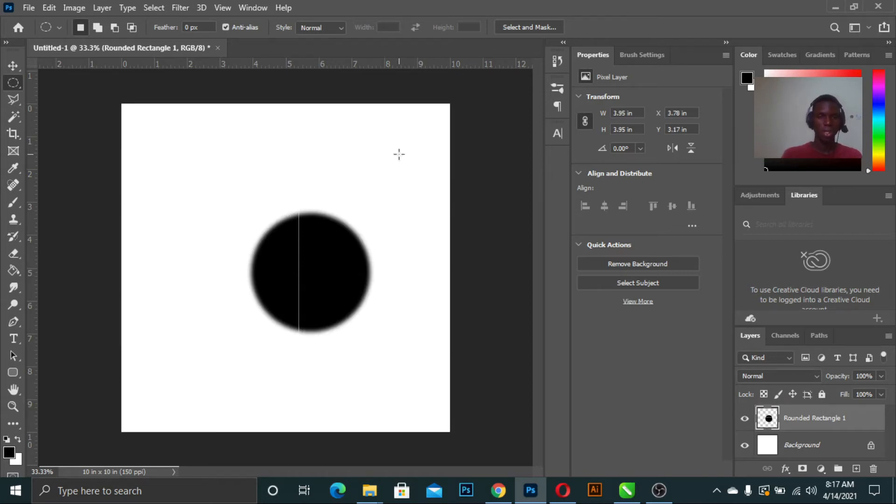
# Move the soft-edged circle slightly left to the horizontal centre of the canvas.
pyautogui.click(13, 65)
pyautogui.moveTo(310, 256); pyautogui.dragTo(304, 255)
pyautogui.click(428, 260)
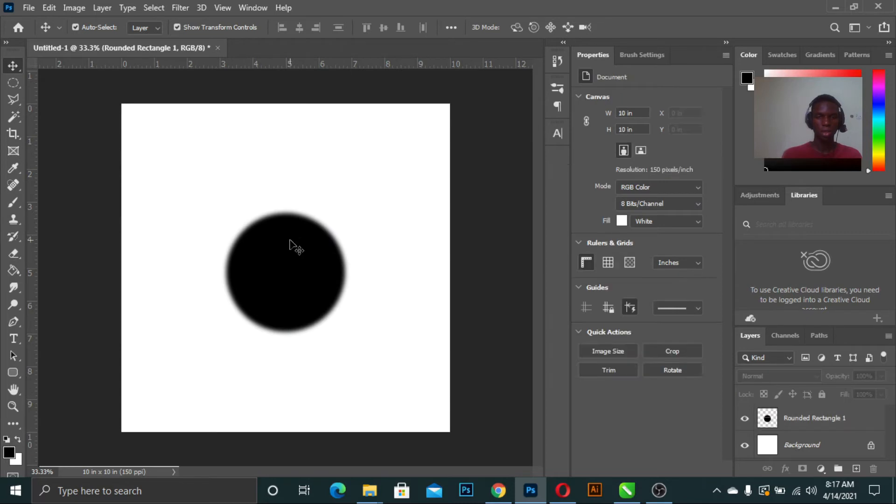
# Undo the circle's move and feathered deletion to restore the full black rectangle, and clear the selection.
pyautogui.click(289, 240)
pyautogui.rightClick(289, 238)
pyautogui.click(256, 235)
pyautogui.hotkey('ctrl', 'z')
pyautogui.hotkey('ctrl', 'a')
pyautogui.hotkey('ctrl', 'z')
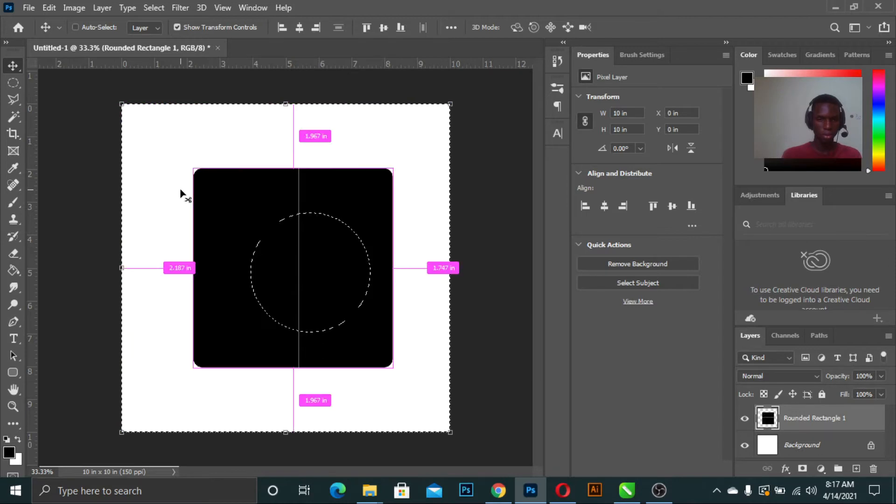
pyautogui.hotkey('ctrl', 'd')
# Select a small freehand area across the upper part of the black rectangle's left edge with the Lasso tool.
pyautogui.click(16, 100)
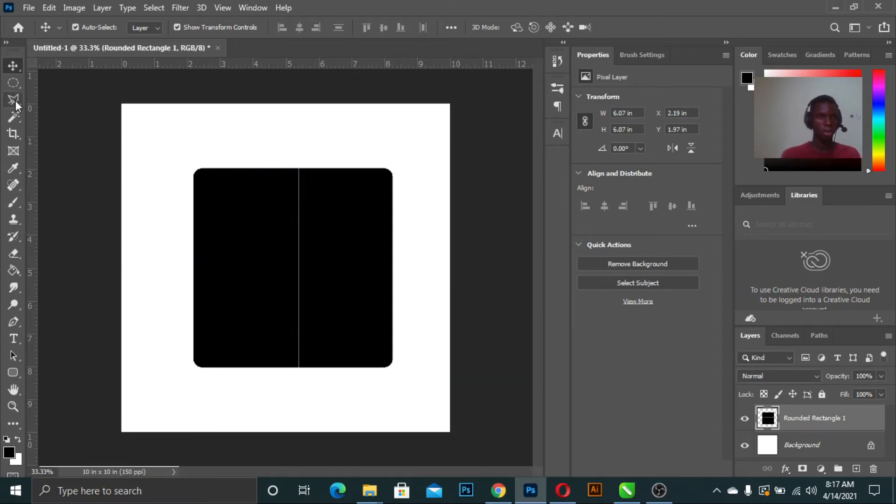
pyautogui.rightClick(15, 100)
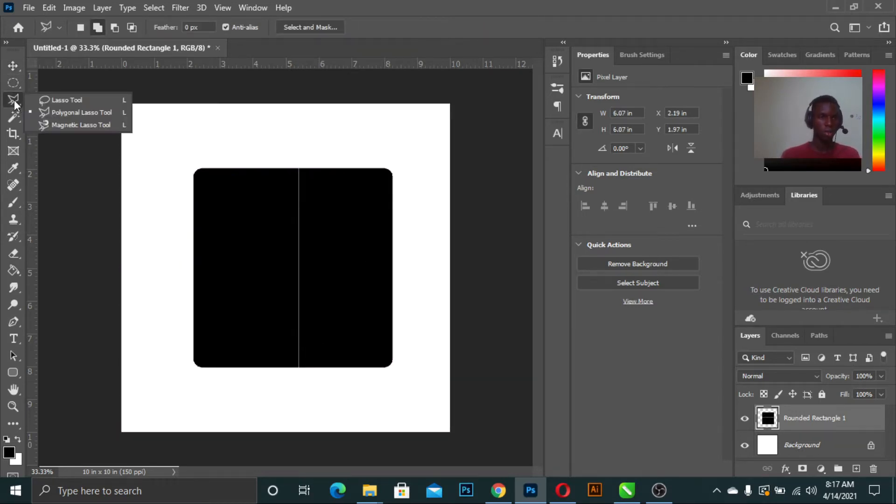
pyautogui.click(66, 100)
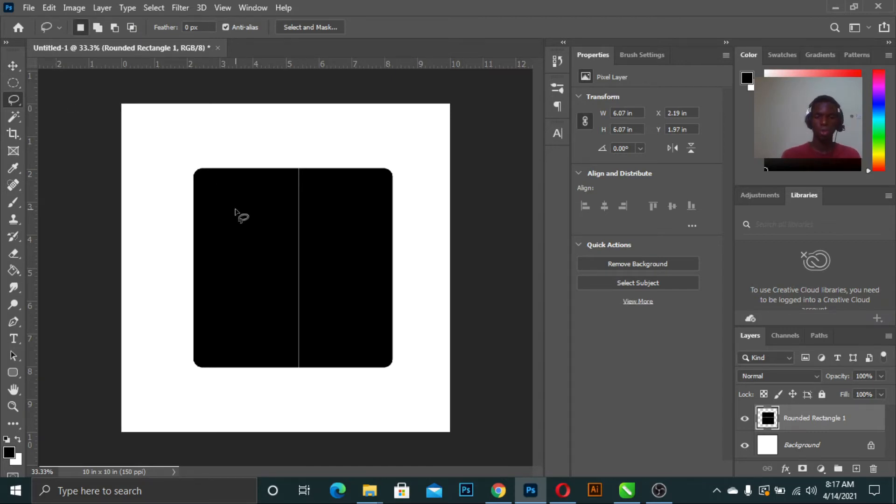
pyautogui.press('l')
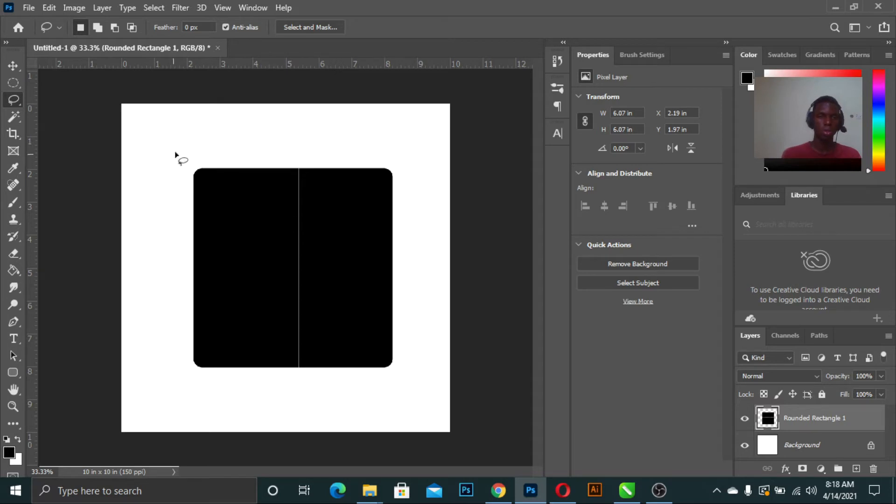
pyautogui.moveTo(177, 150)
pyautogui.mouseDown()
pyautogui.moveTo(160, 286)
pyautogui.moveTo(185, 300)
pyautogui.moveTo(229, 257)
pyautogui.moveTo(231, 172)
pyautogui.mouseUp()
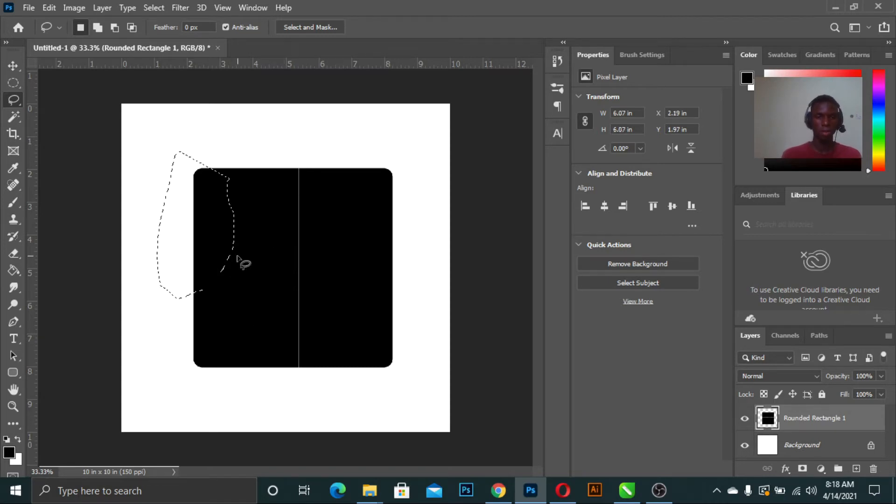
# Try deleting a freehand lasso area of about 6.23 × 6.75 in over the rectangle's left part, undo the deletion and deselect.
pyautogui.moveTo(183, 162)
pyautogui.mouseDown()
pyautogui.moveTo(176, 184)
pyautogui.moveTo(212, 340)
pyautogui.moveTo(338, 325)
pyautogui.moveTo(317, 213)
pyautogui.moveTo(263, 202)
pyautogui.moveTo(328, 145)
pyautogui.moveTo(232, 125)
pyautogui.mouseUp()
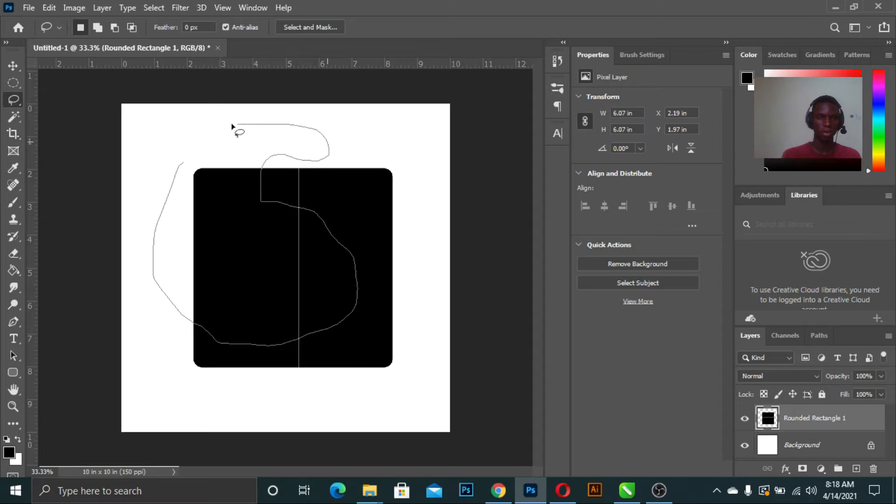
pyautogui.moveTo(192, 160); pyautogui.dragTo(186, 161)
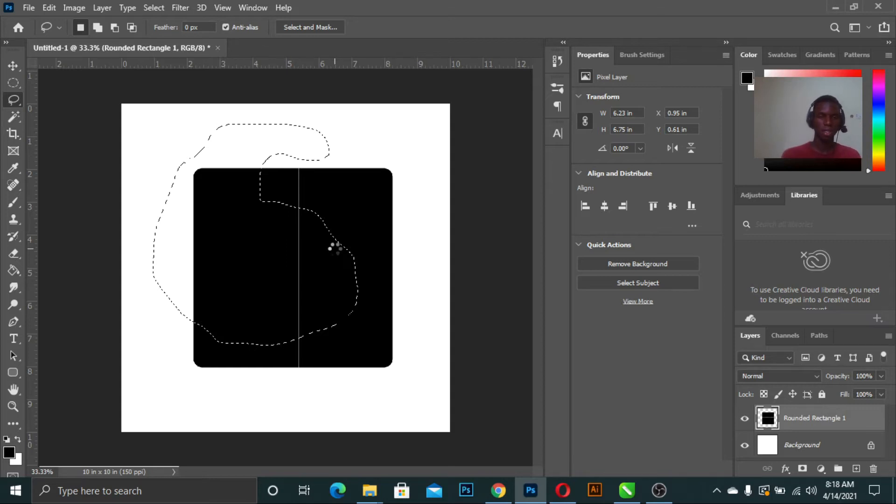
pyautogui.press('Delete')
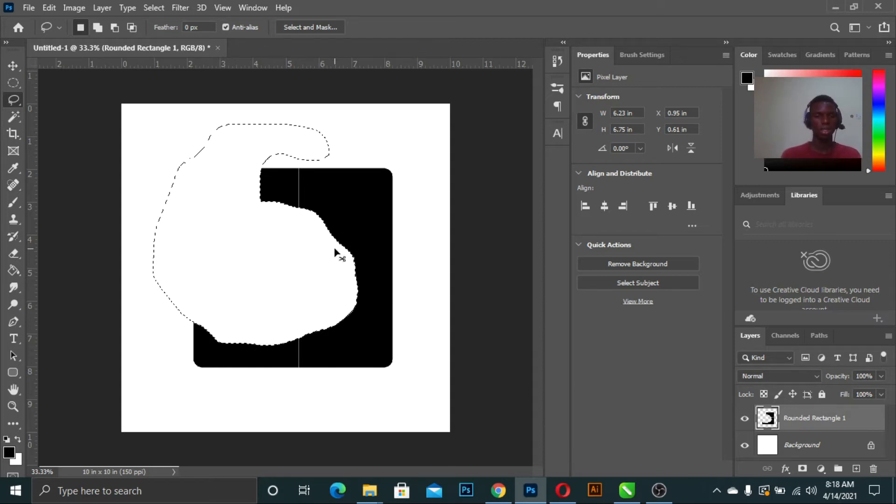
pyautogui.hotkey('ctrl', 'z')
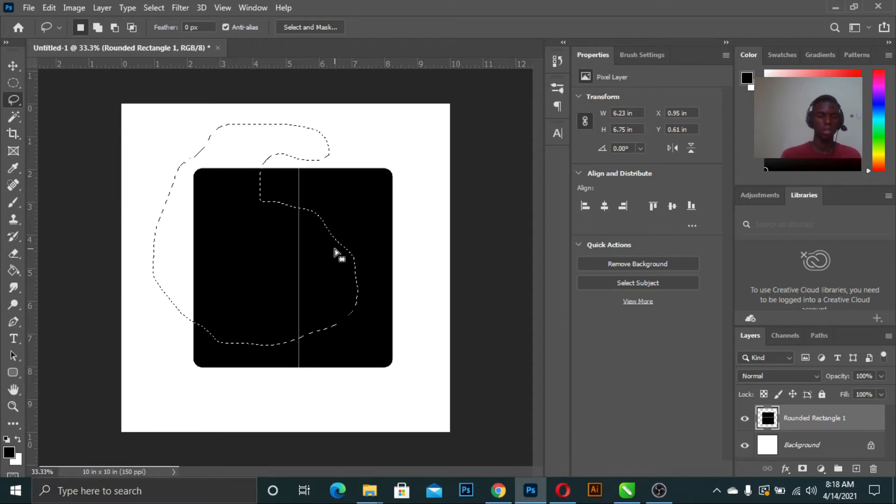
pyautogui.click(77, 114)
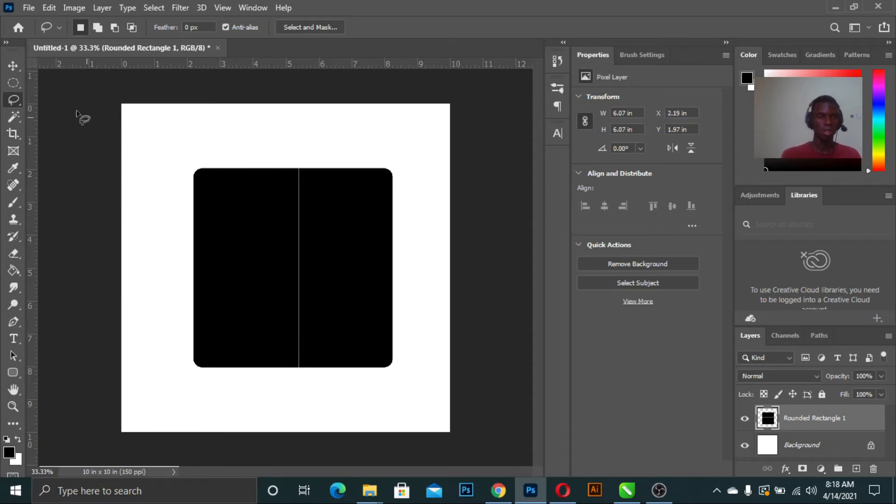
# Select a straight-edged area of about 5.77 × 7.92 in over the black rectangle's left part with the Polygonal Lasso tool.
pyautogui.rightClick(14, 98)
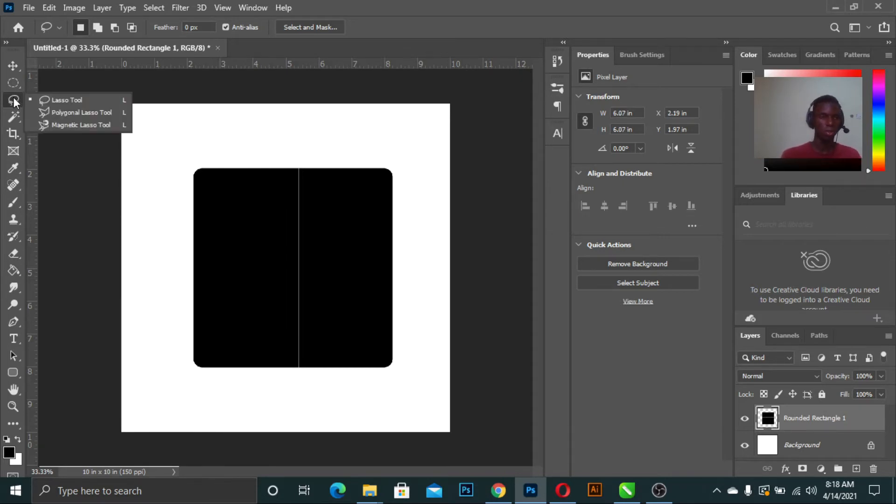
pyautogui.click(79, 113)
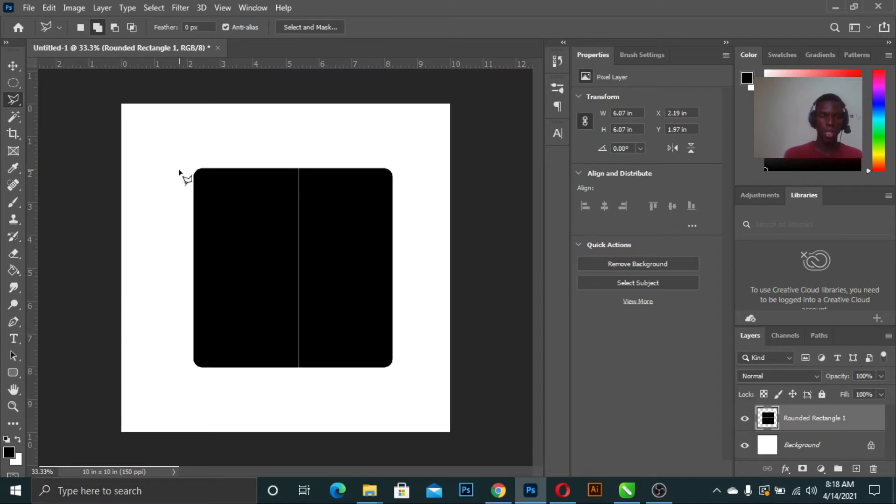
pyautogui.hotkey('ctrl', '+')
pyautogui.hotkey('ctrl', '-')
pyautogui.hotkey('ctrl', '0')
pyautogui.hotkey('ctrl', '-')
pyautogui.hotkey('ctrl', '+')
pyautogui.hotkey('ctrl', '-')
pyautogui.click(163, 153)
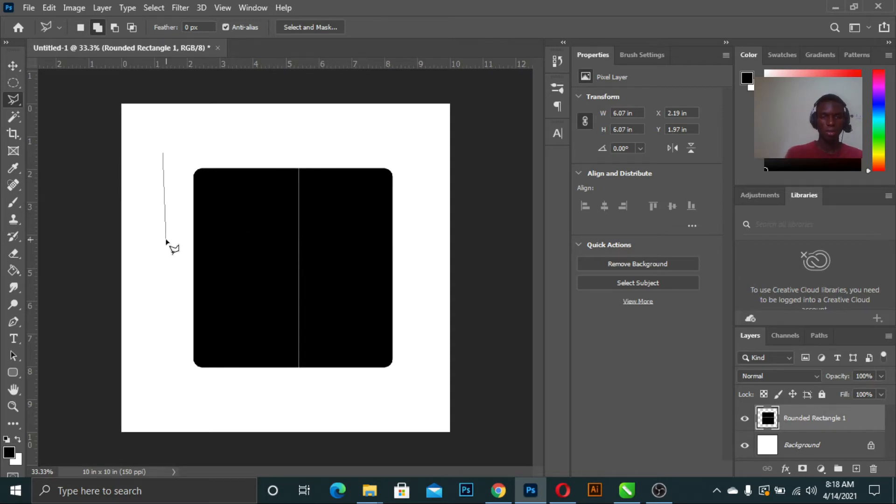
pyautogui.click(177, 190)
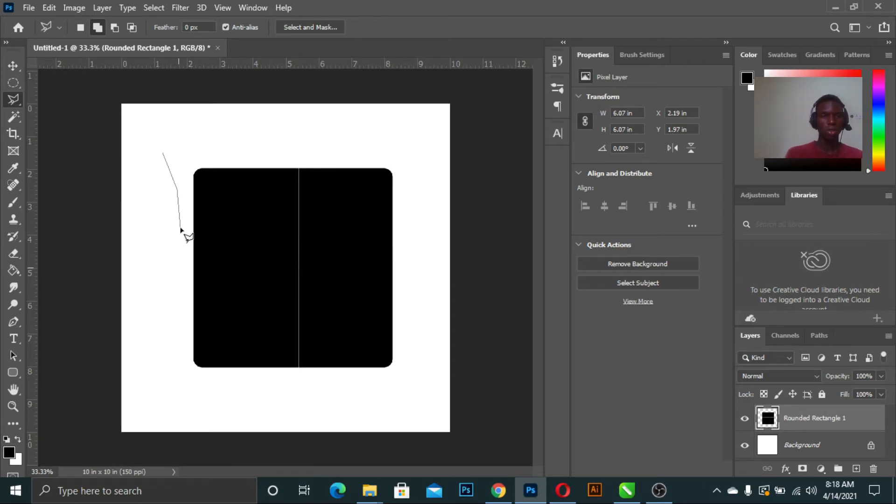
pyautogui.hotkey('ctrl', '+')
pyautogui.click(180, 259)
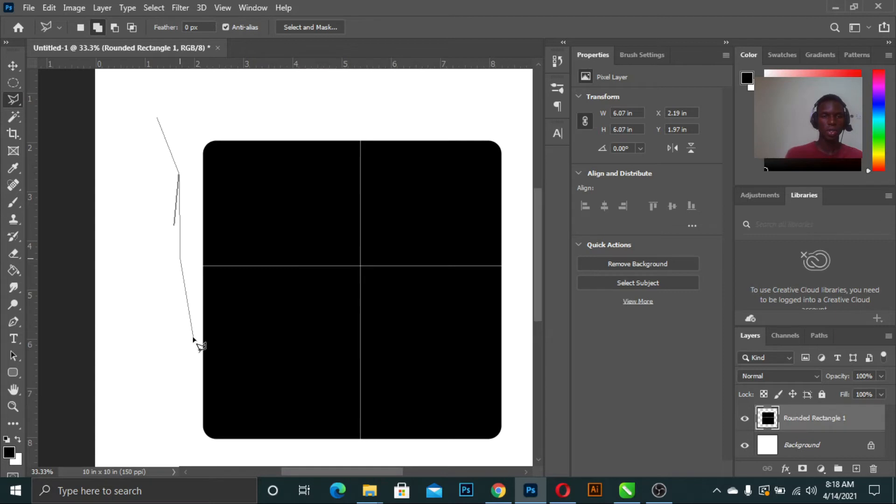
pyautogui.hotkey('ctrl', '-')
pyautogui.click(172, 346)
pyautogui.click(184, 385)
pyautogui.click(284, 387)
pyautogui.click(293, 294)
pyautogui.click(236, 277)
pyautogui.click(250, 179)
pyautogui.click(349, 204)
pyautogui.click(351, 129)
pyautogui.click(188, 140)
pyautogui.press('Return')
pyautogui.hotkey('ctrl', '-')
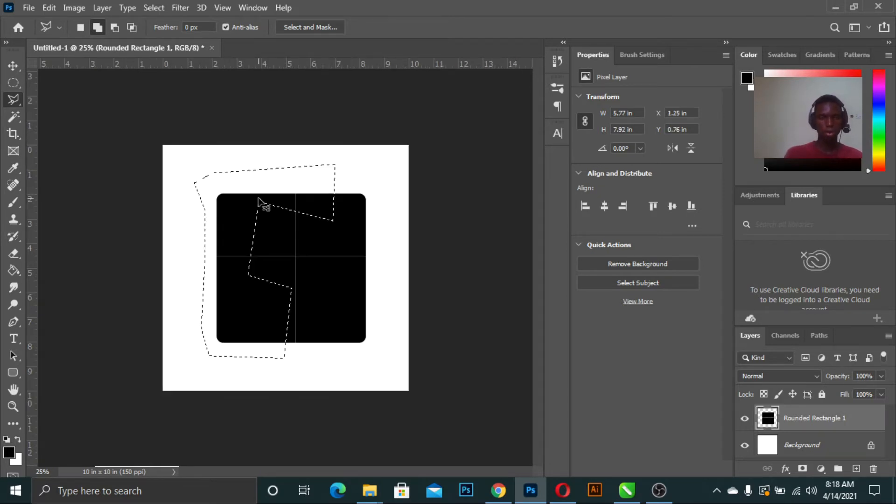
# Try deleting the black area inside the polygonal selection, and undo the deletion.
pyautogui.hotkey('ctrl', '+')
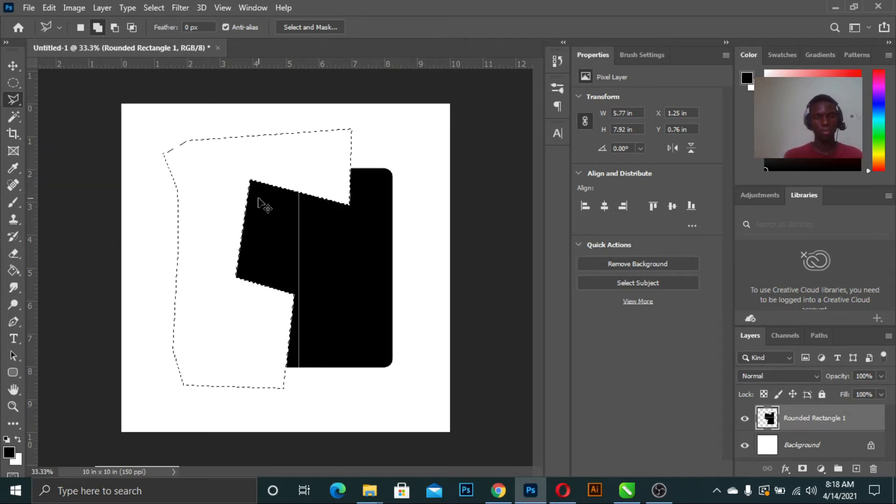
pyautogui.hotkey('ctrl', 'z')
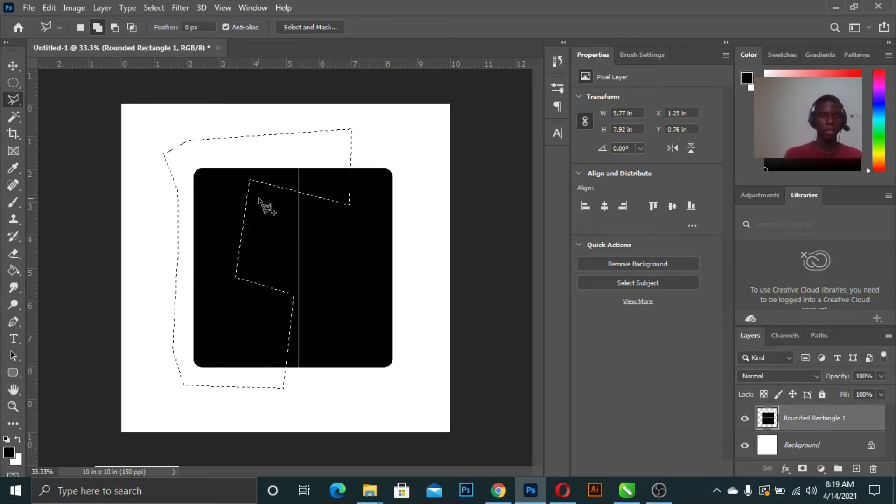
# Invert the polygonal selection and delete the part of the black rectangle outside the polygon.
pyautogui.rightClick(214, 173)
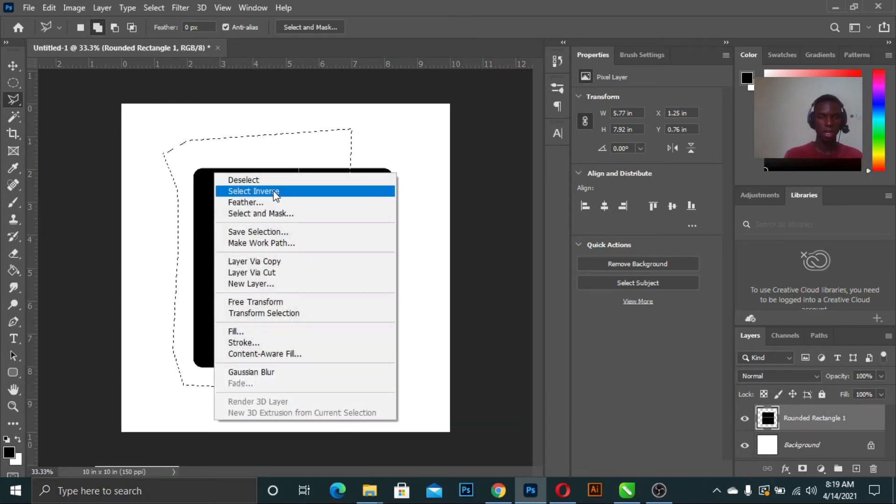
pyautogui.click(348, 192)
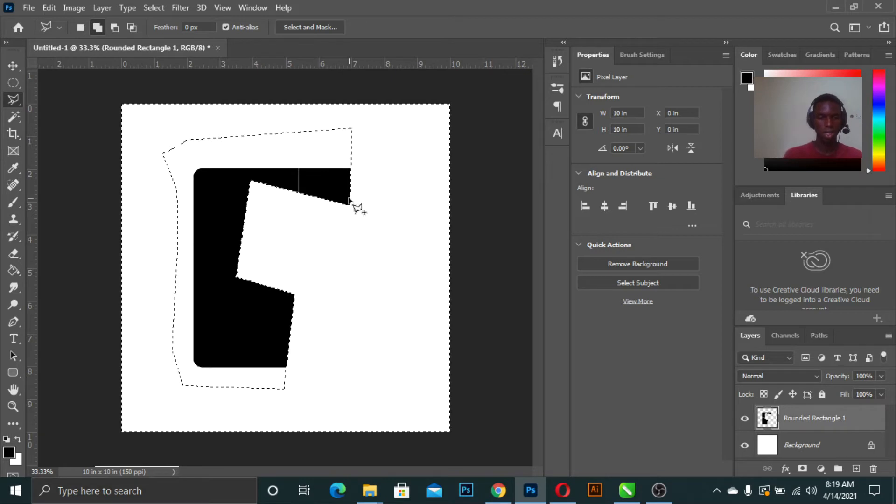
# Undo the deletion outside the polygon and clear the selection.
pyautogui.hotkey('ctrl', 'z')
pyautogui.hotkey('ctrl', 'd')
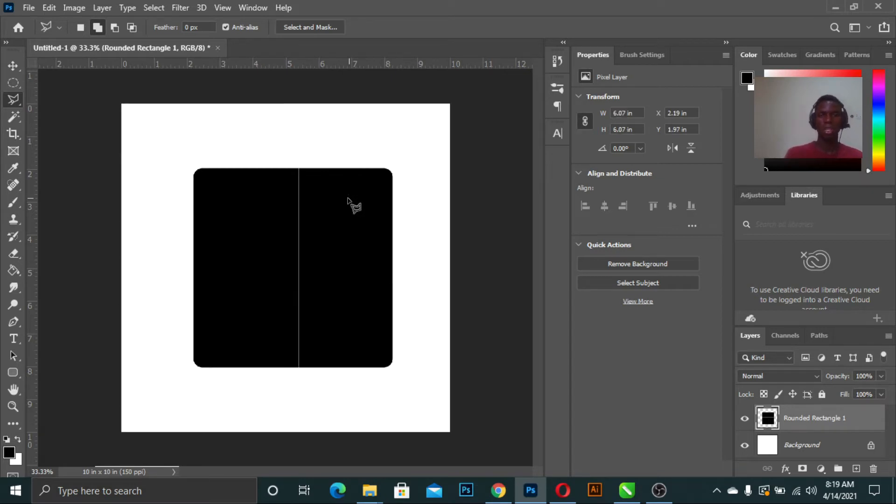
# Try a Magnetic Lasso selection of about 8.19 × 5.73 in across the upper part of the black rectangle.
pyautogui.rightClick(13, 100)
pyautogui.click(83, 125)
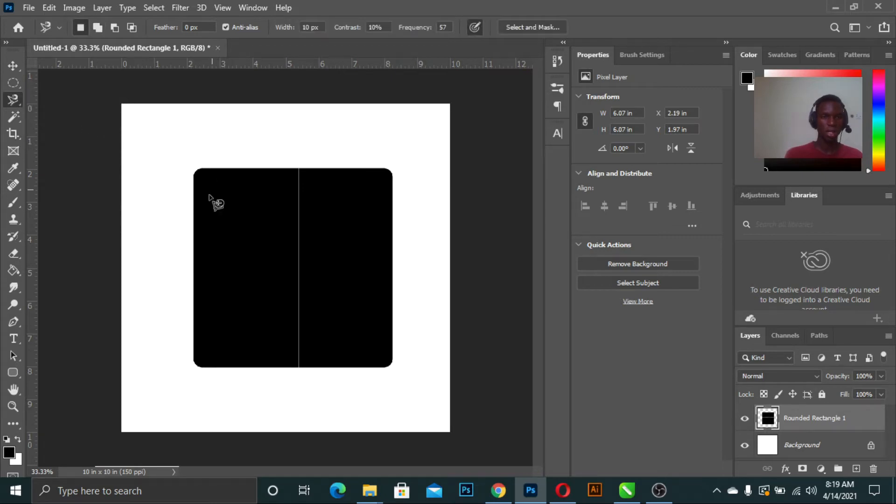
pyautogui.click(154, 286)
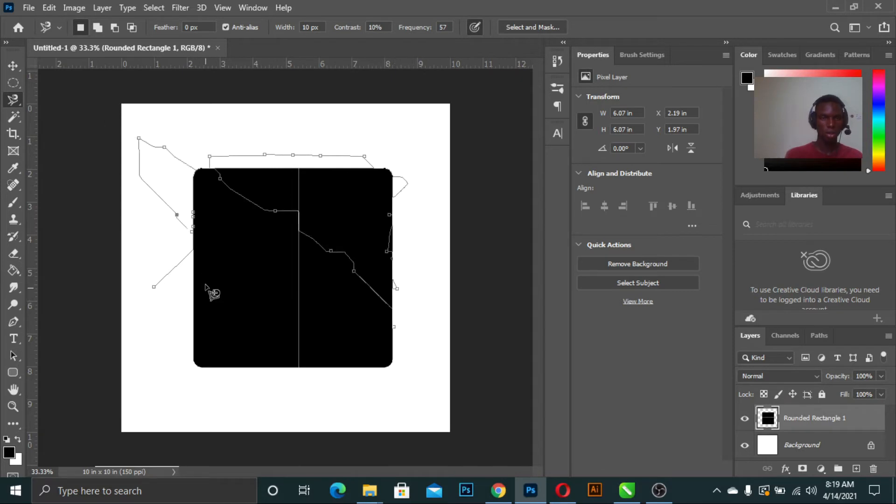
pyautogui.press('Return')
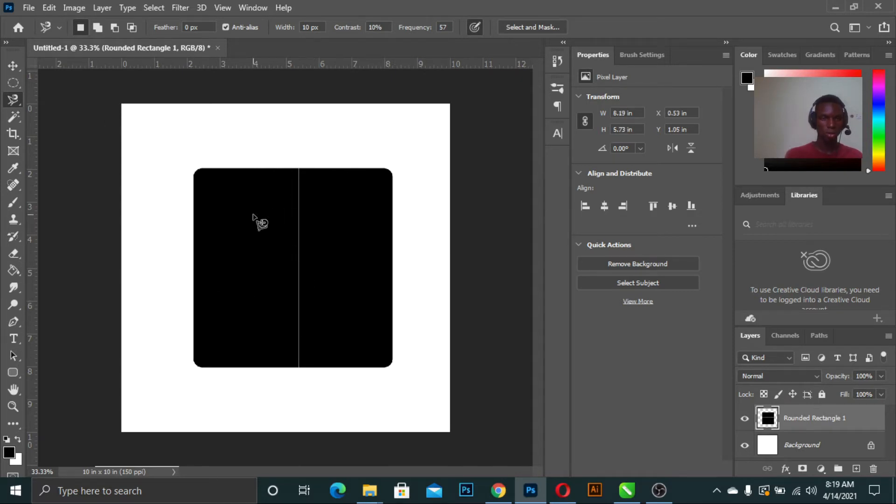
# Clear the magnetic selection and delete the black rounded rectangle's layer.
pyautogui.click(13, 65)
pyautogui.click(18, 101)
pyautogui.click(48, 100)
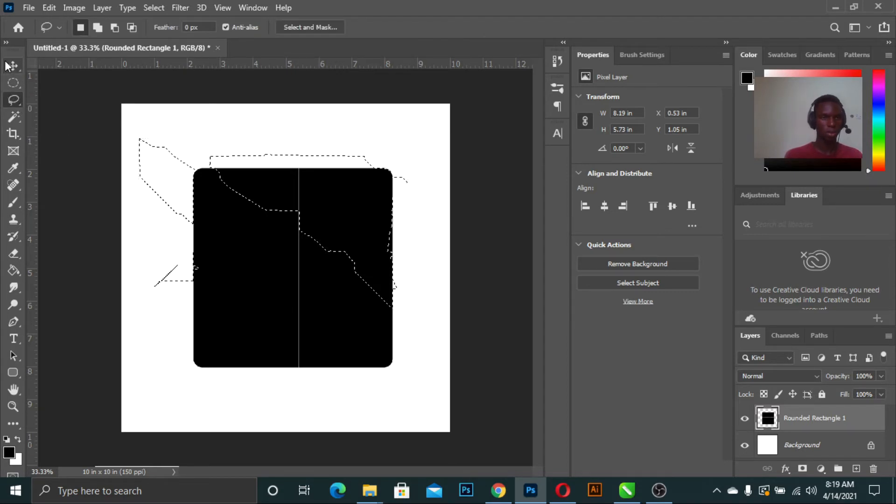
pyautogui.click(8, 65)
pyautogui.hotkey('ctrl', 'd')
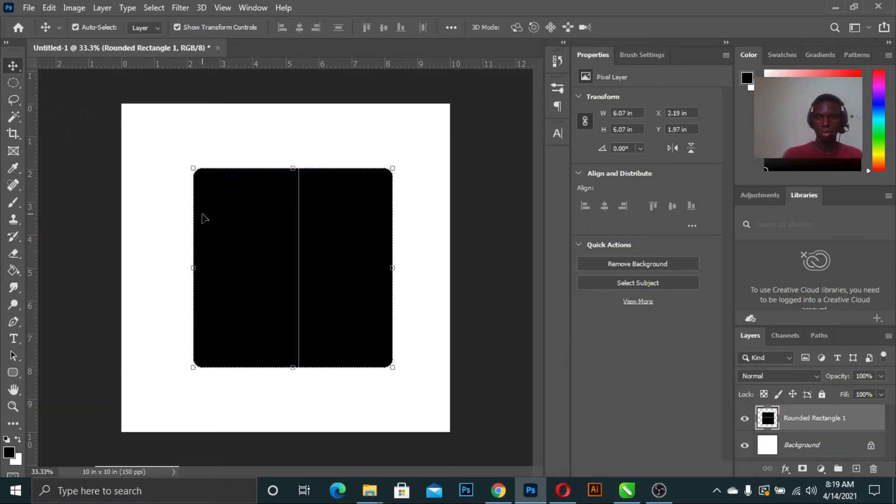
pyautogui.press('Delete')
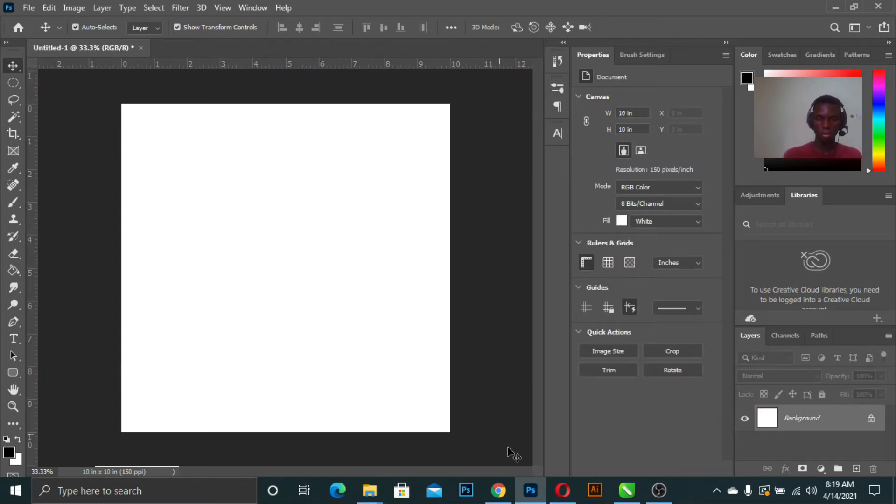
# Copy the Unsplash photo of the man with crossed arms from Chrome and paste it into the Photoshop document.
pyautogui.click(499, 490)
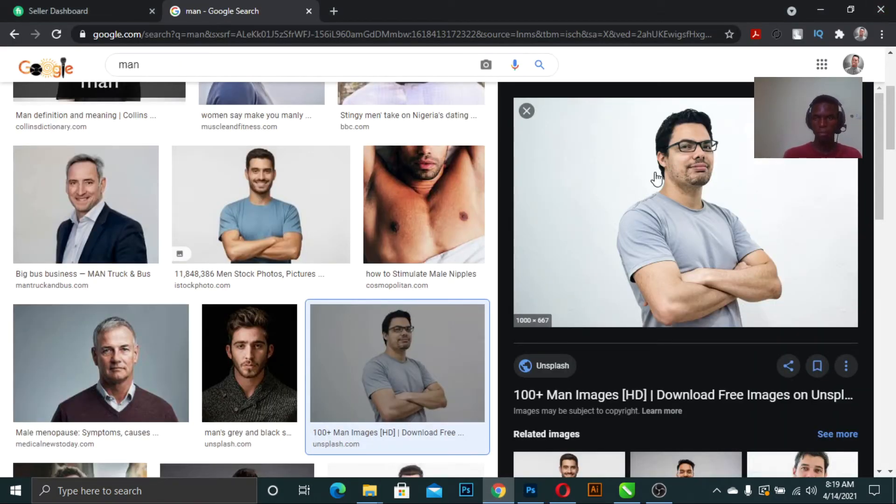
pyautogui.rightClick(615, 172)
pyautogui.click(688, 325)
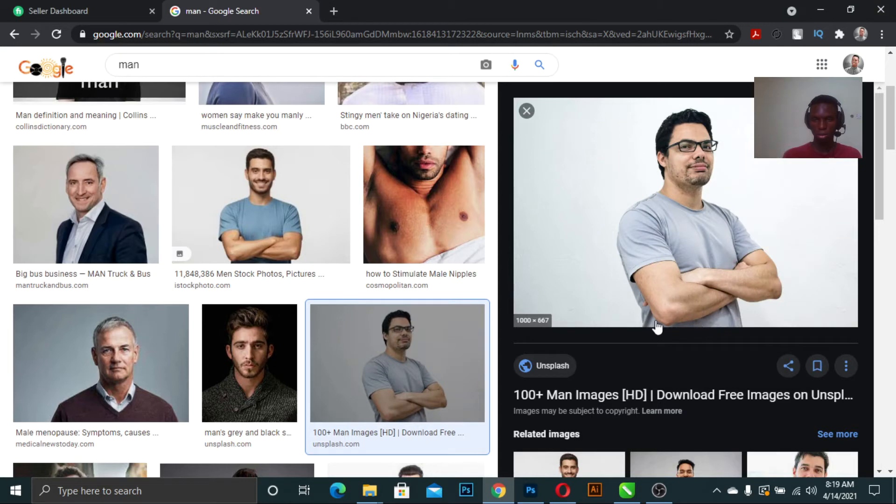
pyautogui.click(529, 489)
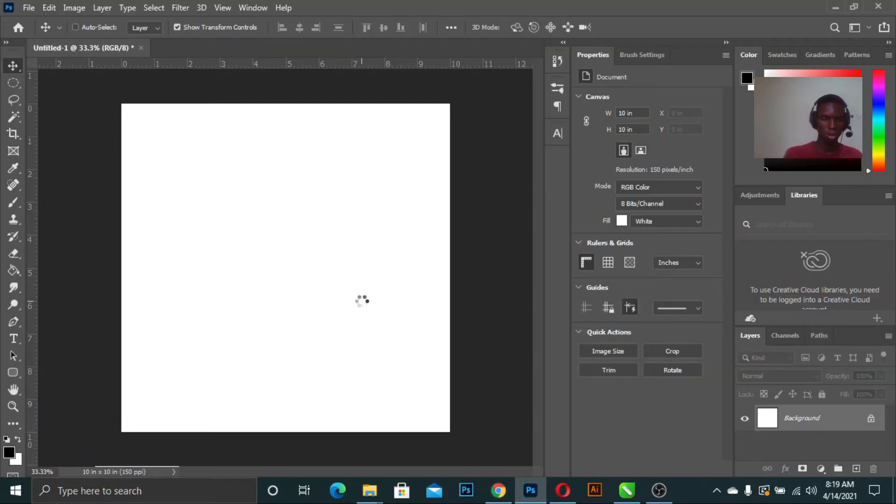
pyautogui.hotkey('ctrl', 'v')
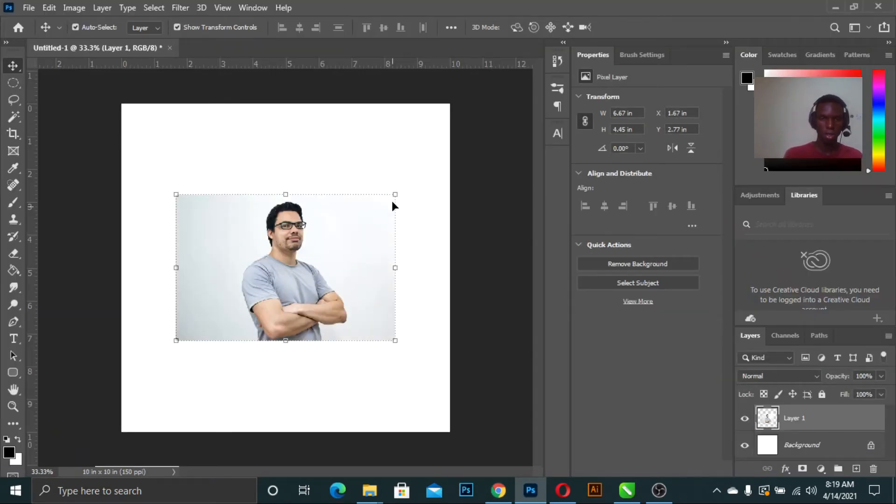
# Enlarge the pasted photo proportionally about its centre to about 128%.
pyautogui.moveTo(395, 194); pyautogui.dragTo(424, 171)
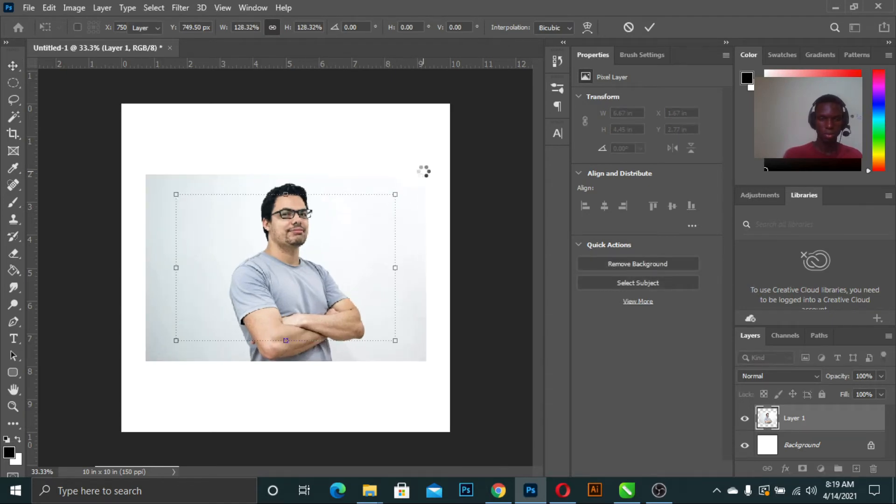
pyautogui.press('Return')
# Start a Magnetic Lasso outline at the shirt's lower-left edge and trace it up the sleeve to the shoulder.
pyautogui.hotkey('ctrl', '+')
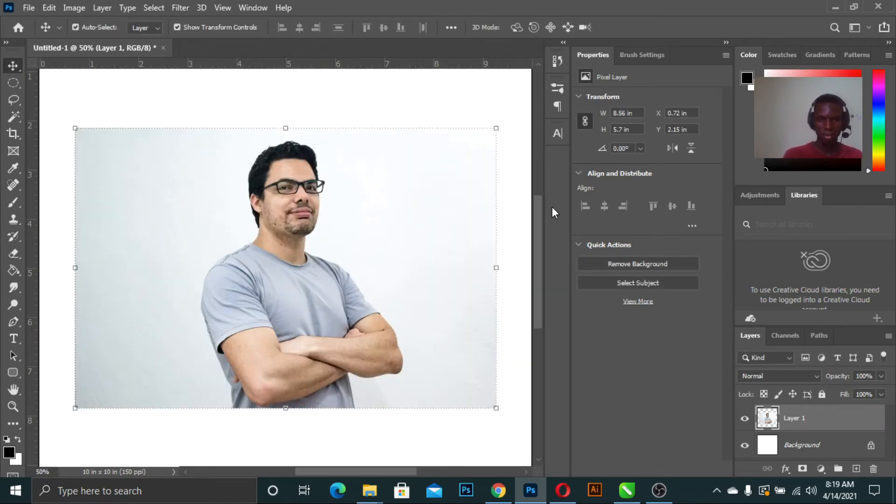
pyautogui.moveTo(539, 216); pyautogui.dragTo(538, 240)
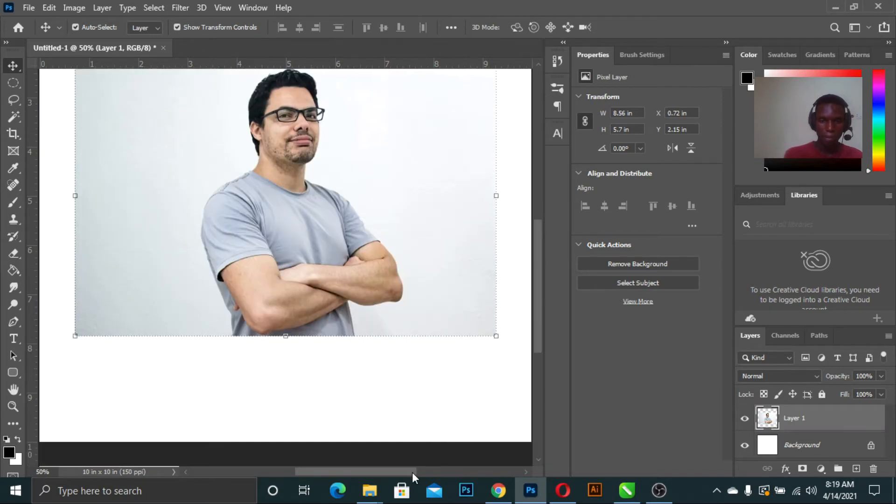
pyautogui.moveTo(413, 473); pyautogui.dragTo(397, 471)
pyautogui.hotkey('ctrl', '+')
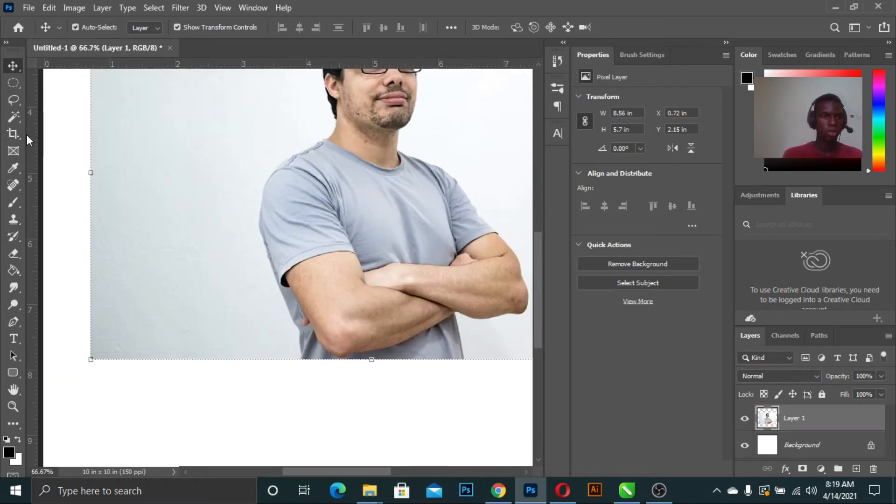
pyautogui.rightClick(14, 100)
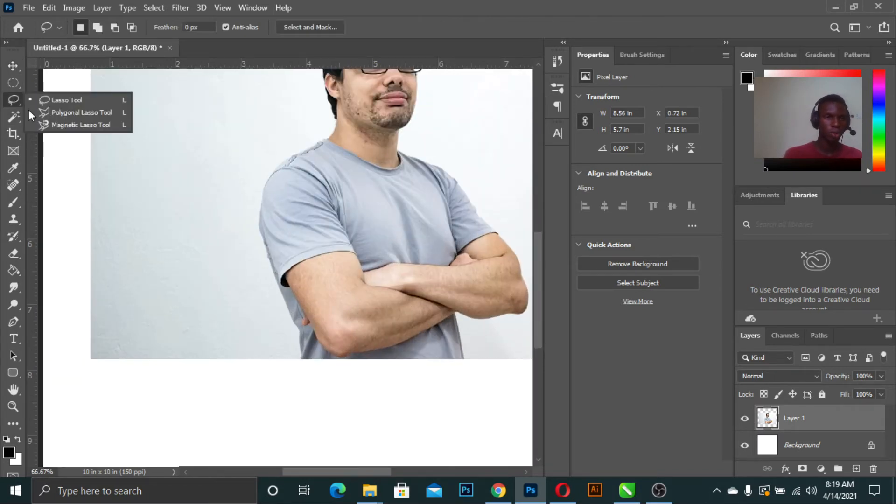
pyautogui.click(70, 124)
pyautogui.hotkey('ctrl', '+')
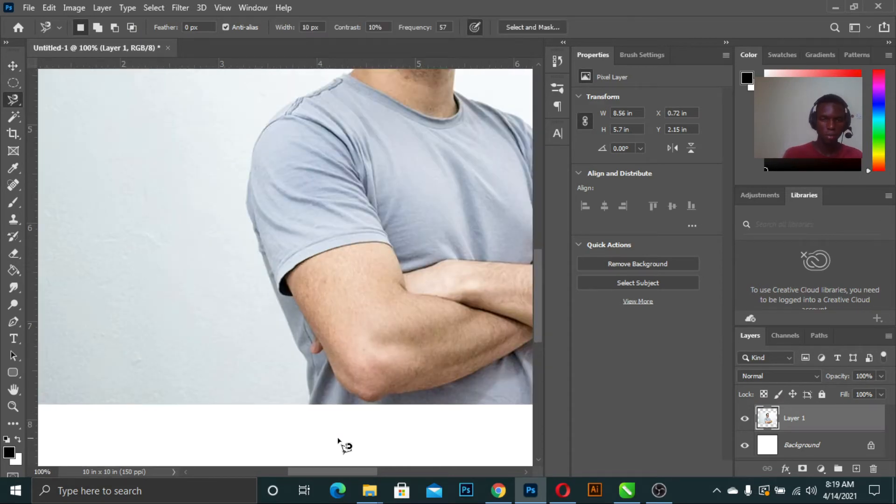
pyautogui.moveTo(349, 469); pyautogui.dragTo(363, 469)
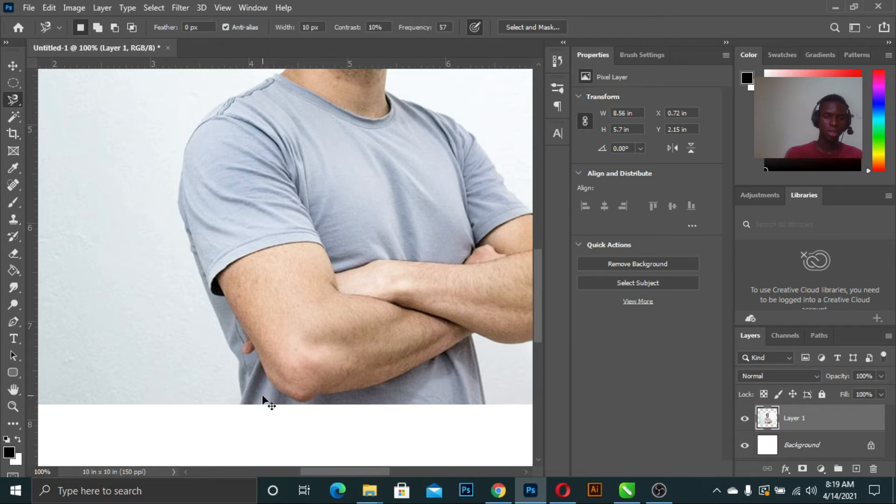
pyautogui.scroll(-1, 533, 275)
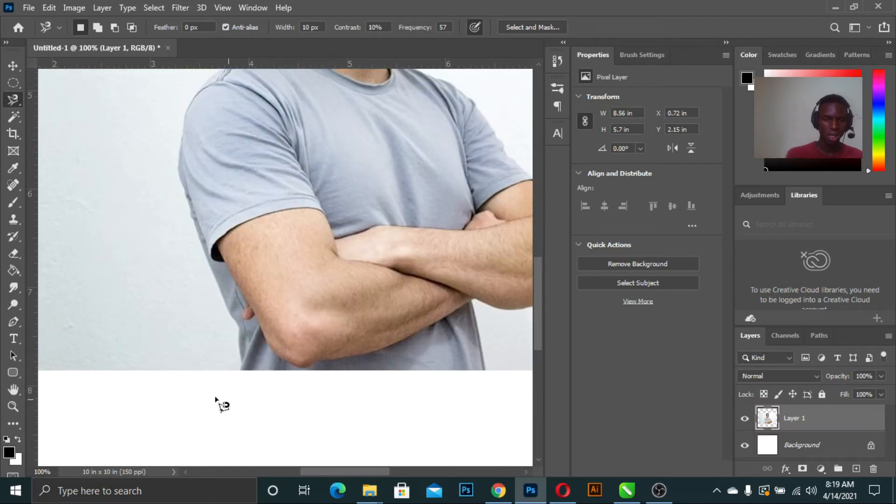
pyautogui.click(239, 373)
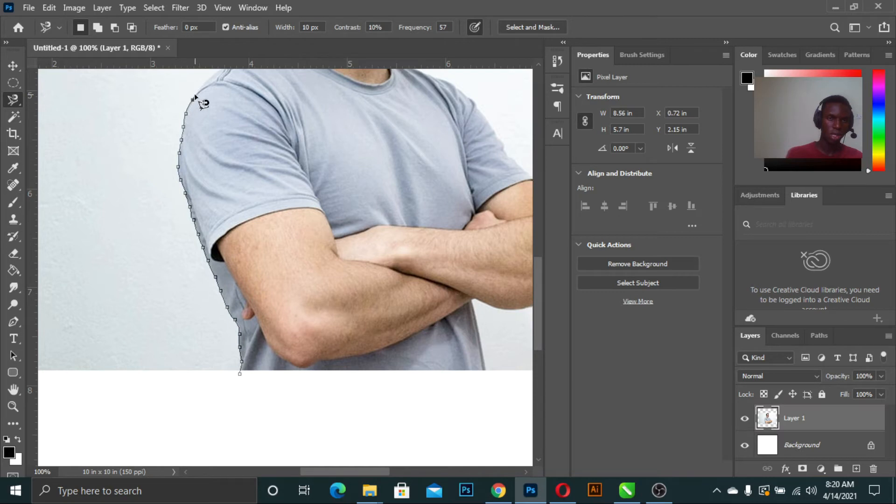
pyautogui.scroll(3, 209, 86)
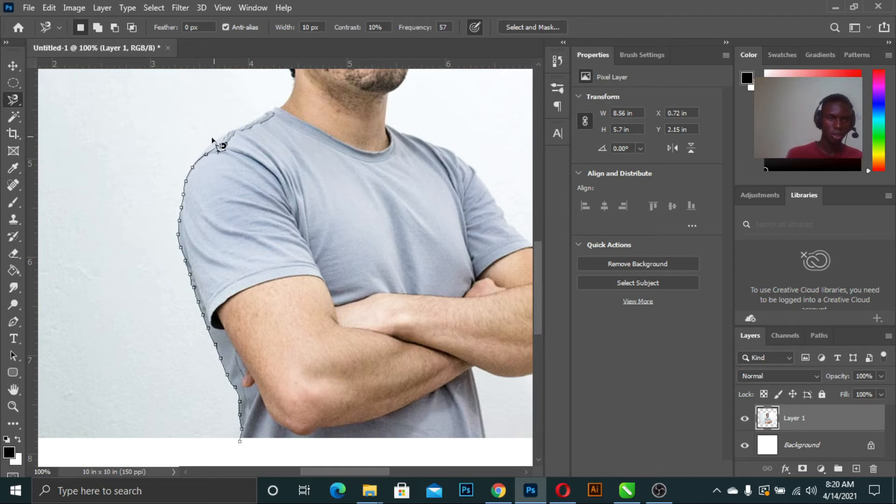
pyautogui.scroll(2, 212, 139)
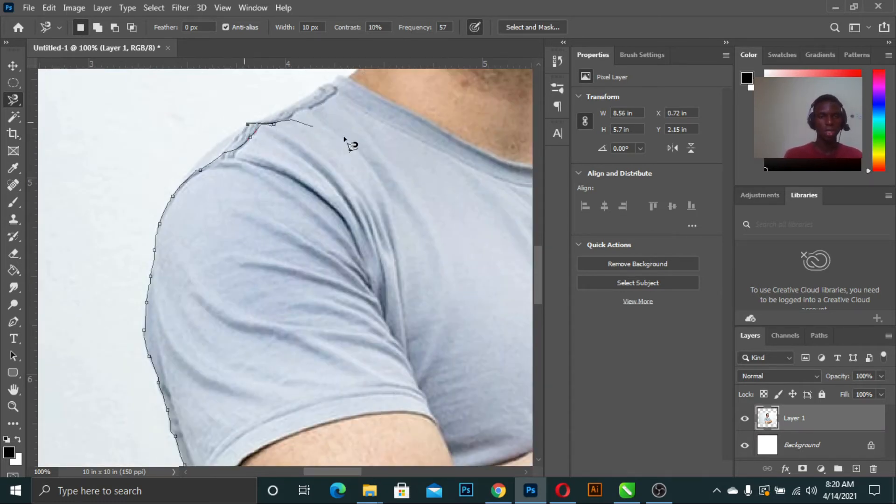
# Remove stray anchor points while tracing around the shoulder, head and crossed arms, and close the man's outline at about 4.11 × 5.61 in.
pyautogui.press('Delete')
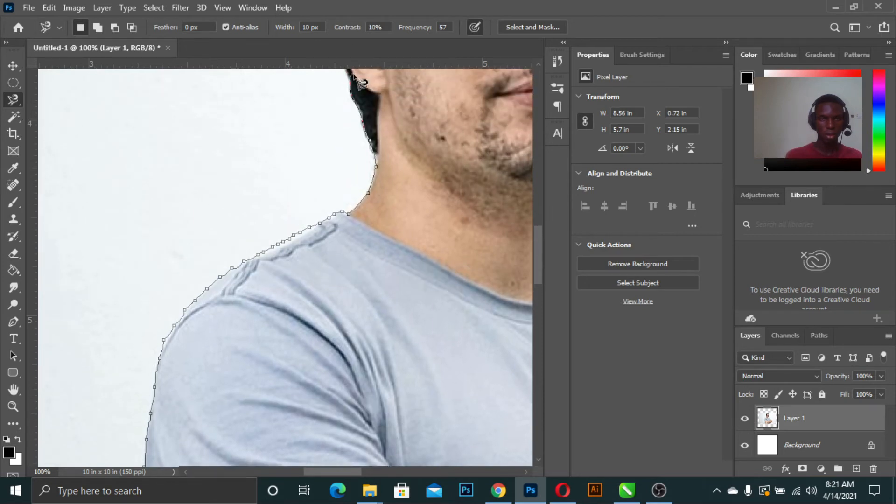
pyautogui.hotkey('ctrl', '-')
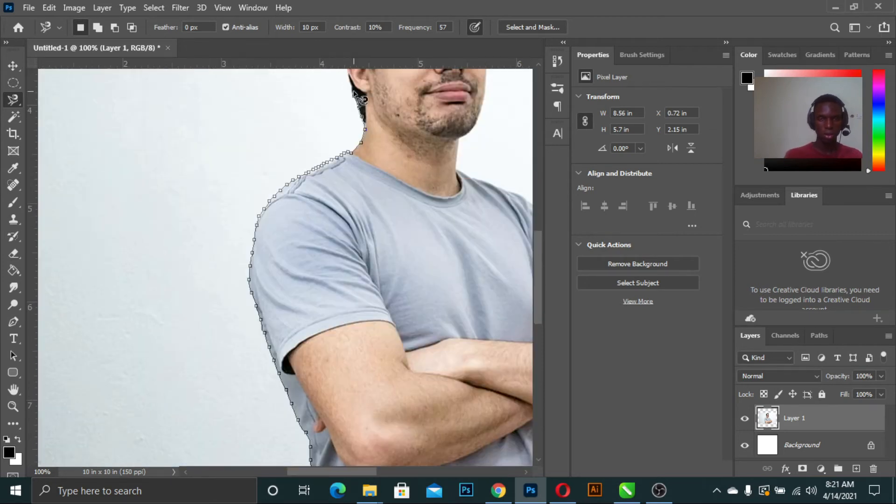
pyautogui.hotkey('ctrl', '-')
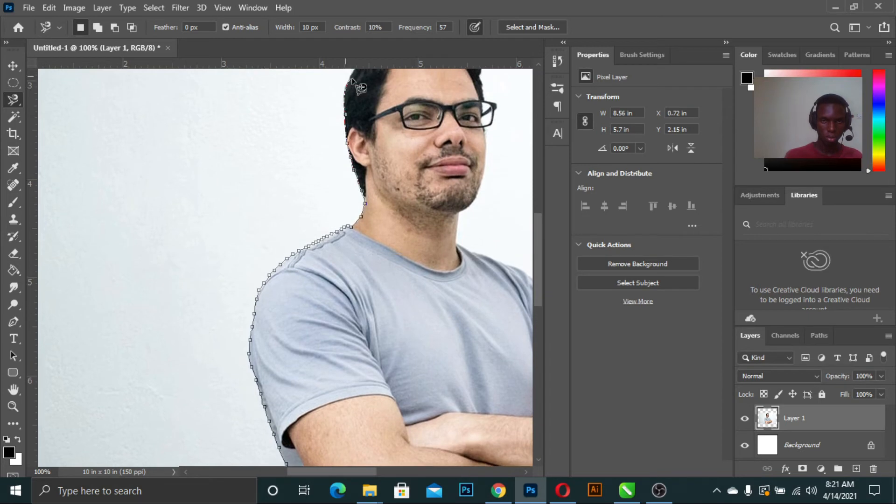
pyautogui.hotkey('ctrl', '-')
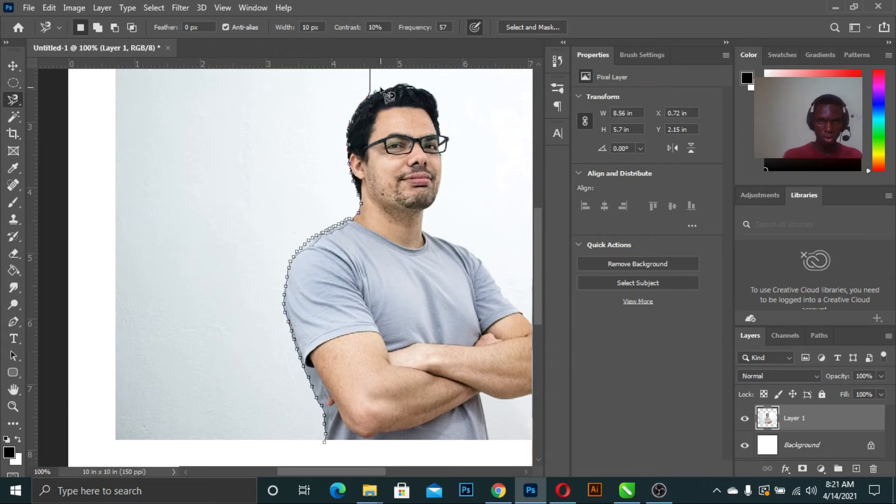
pyautogui.press('Delete')
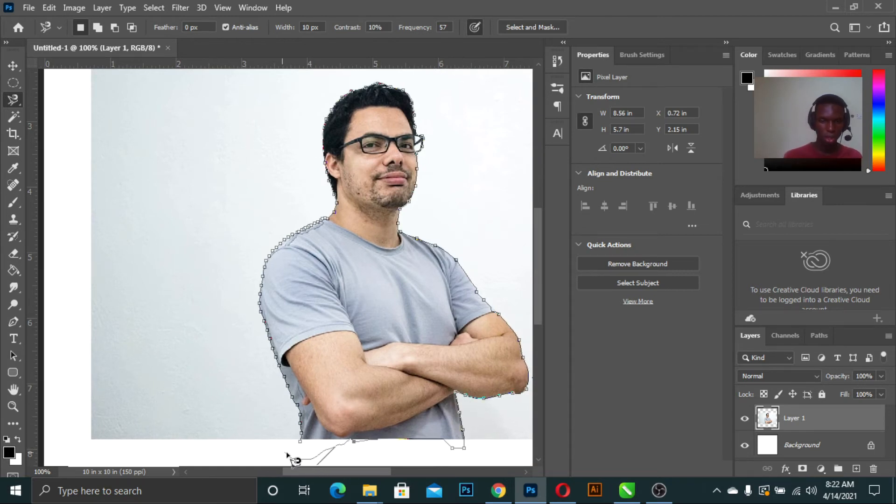
pyautogui.click(300, 447)
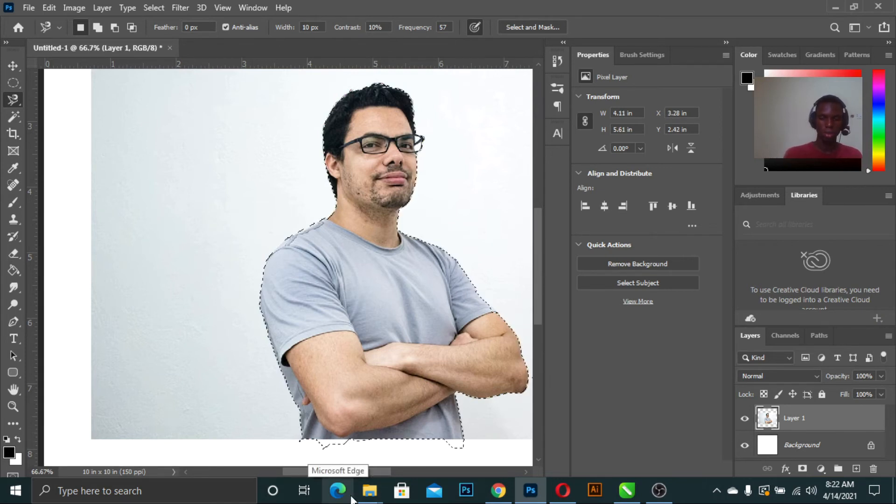
# Try deleting the man inside the magnetic selection, and undo the deletion.
pyautogui.hotkey('ctrl', '-')
pyautogui.hotkey('ctrl', '-')
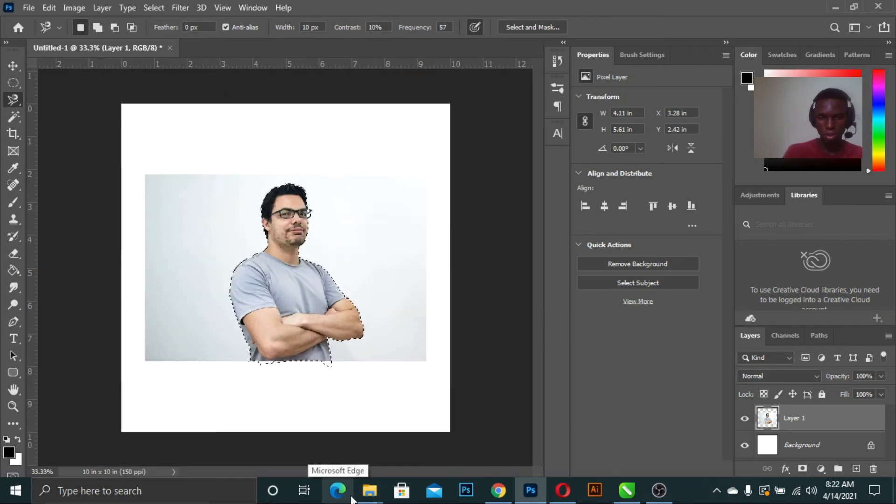
pyautogui.press('Delete')
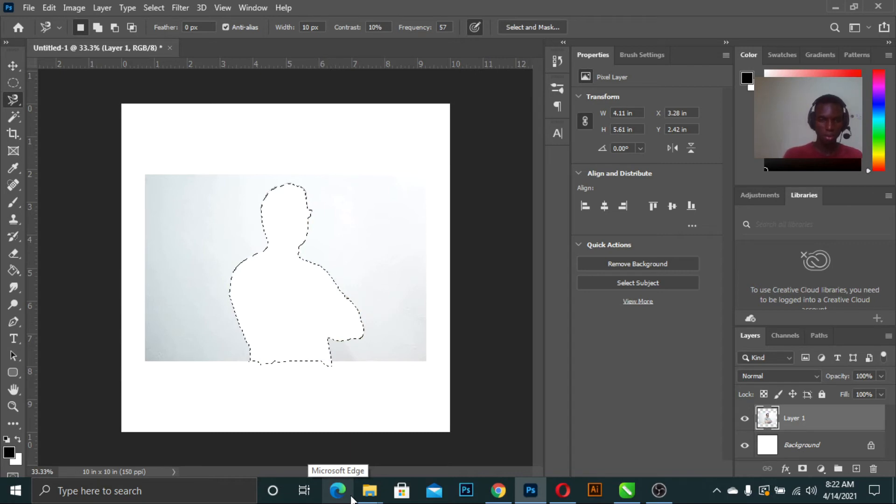
pyautogui.hotkey('ctrl', 'z')
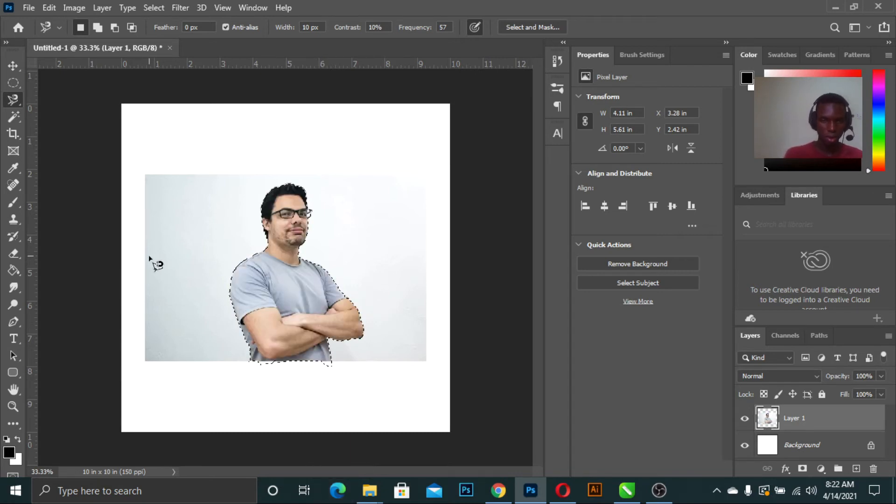
# Invert the selection, delete the photo's background around the man, and deselect.
pyautogui.rightClick(274, 258)
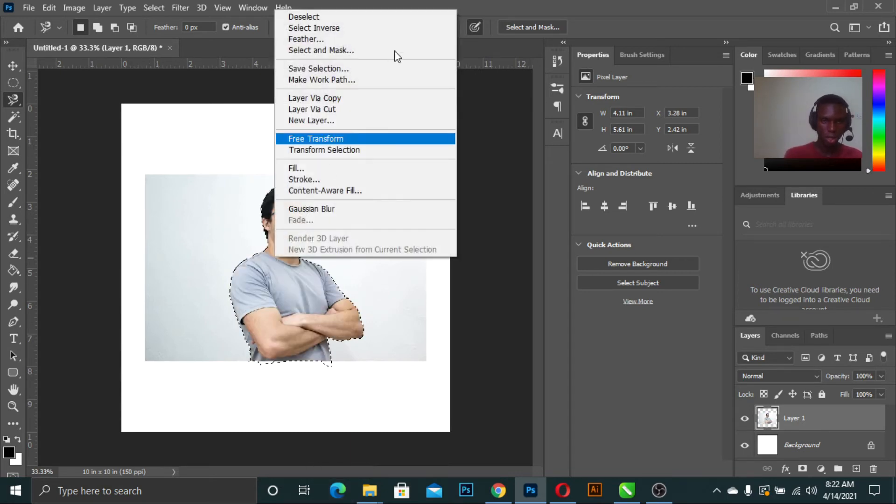
pyautogui.click(322, 29)
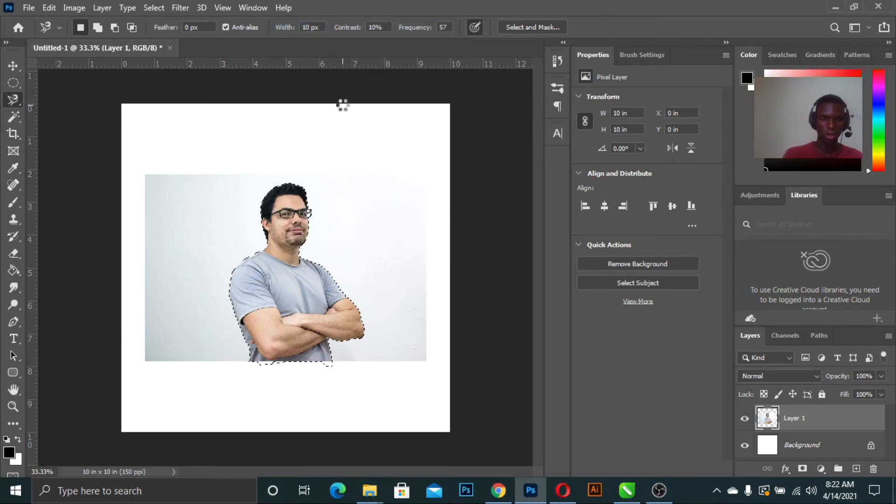
pyautogui.press('Delete')
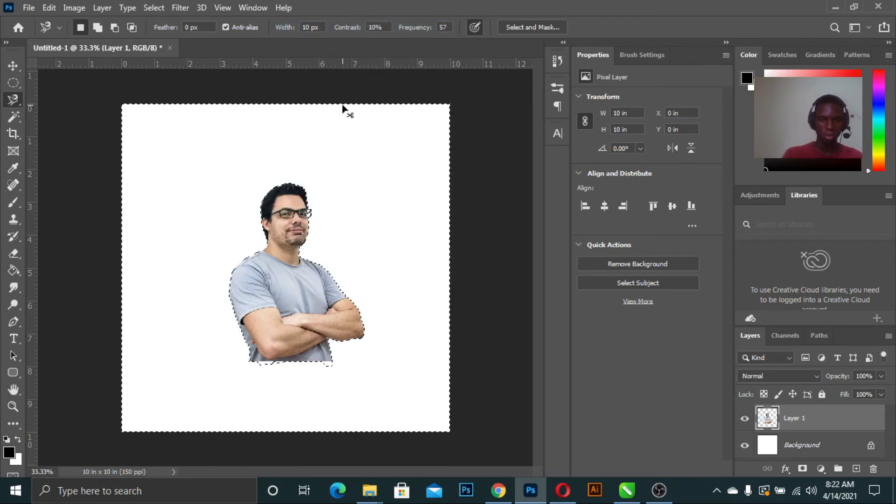
pyautogui.hotkey('ctrl', '+')
pyautogui.hotkey('ctrl', '-')
pyautogui.hotkey('ctrl', 'd')
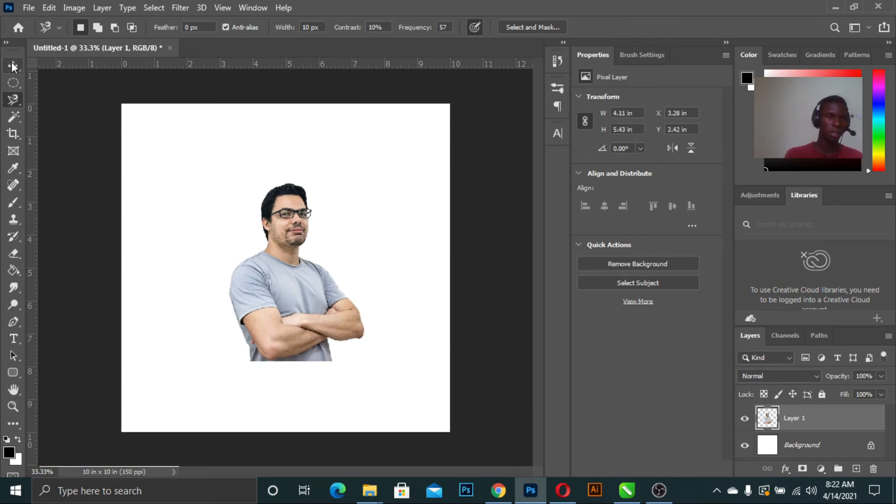
pyautogui.rightClick(12, 99)
pyautogui.click(52, 100)
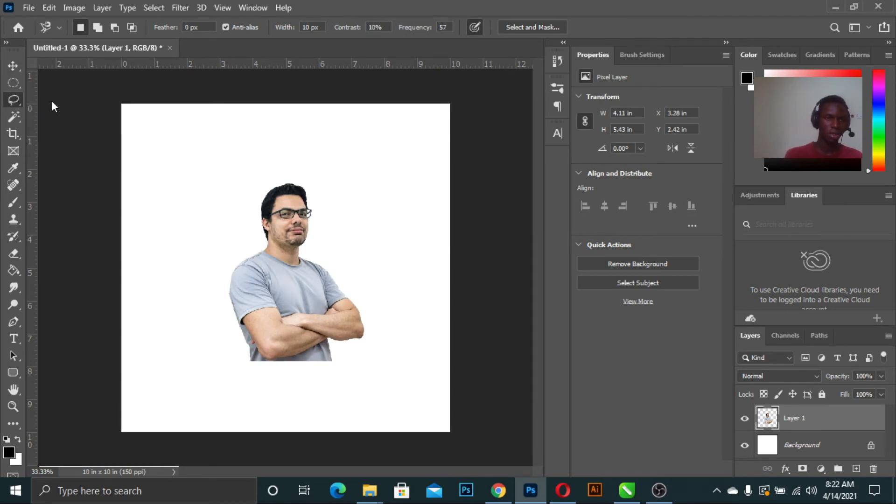
pyautogui.click(13, 66)
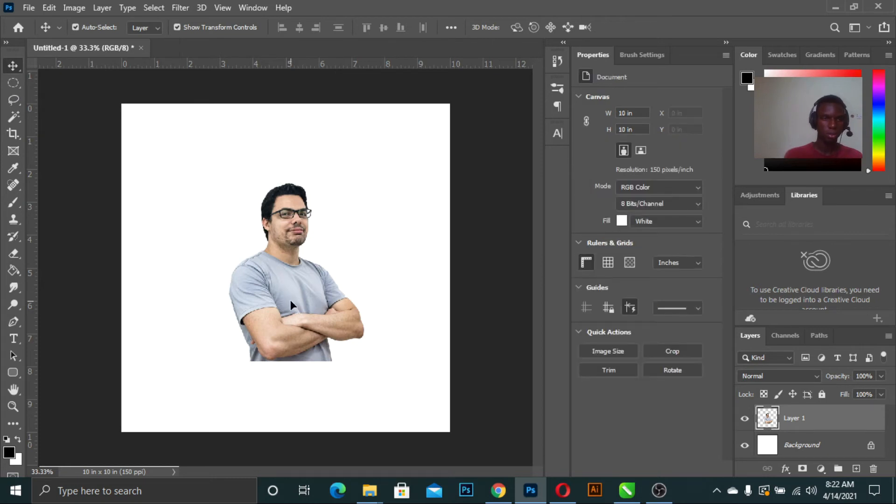
pyautogui.click(20, 119)
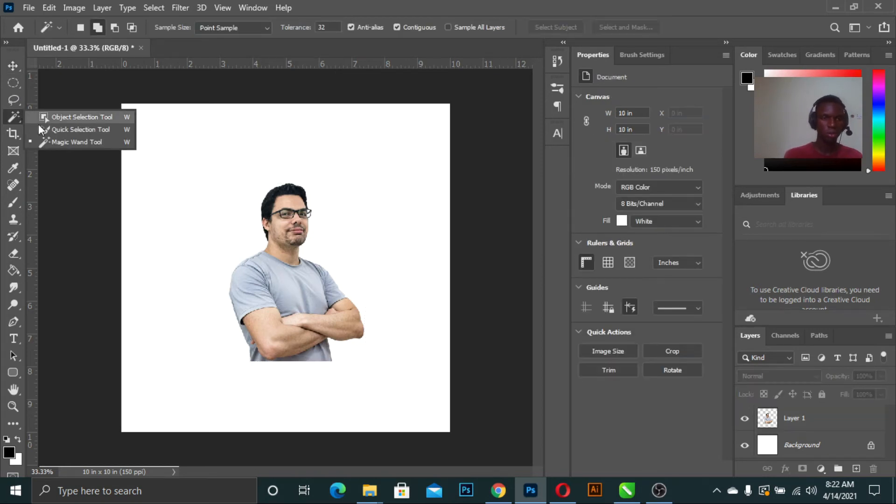
pyautogui.click(14, 115)
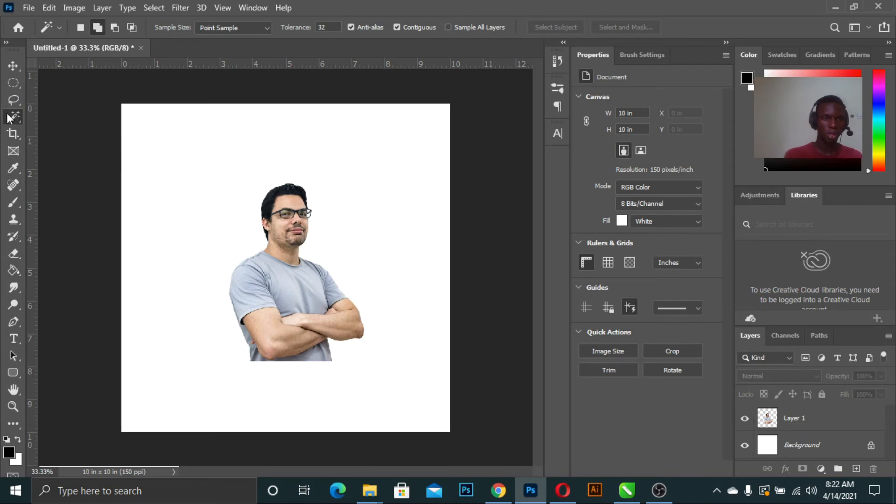
# Choose the Magic Wand tool, undo the deletion of the photo's background around the man, and clear the selection.
pyautogui.rightClick(9, 118)
pyautogui.click(73, 143)
pyautogui.hotkey('ctrl', '+')
pyautogui.hotkey('ctrl', '-')
pyautogui.hotkey('ctrl', '0')
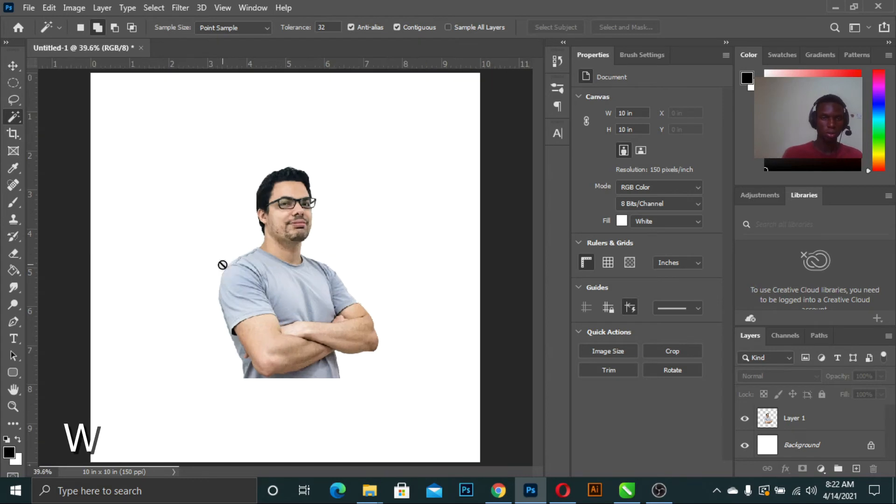
pyautogui.hotkey('ctrl', 'z')
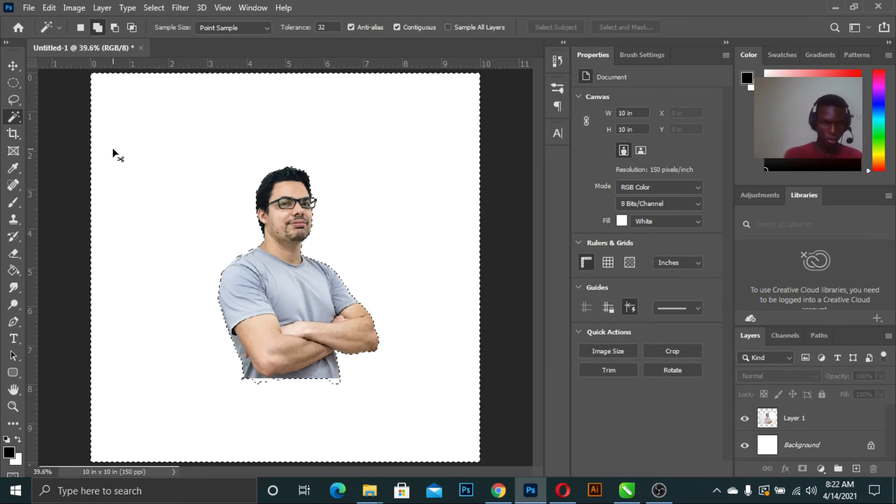
pyautogui.hotkey('ctrl', 'z')
pyautogui.hotkey('ctrl', 'd')
pyautogui.hotkey('ctrl', '-')
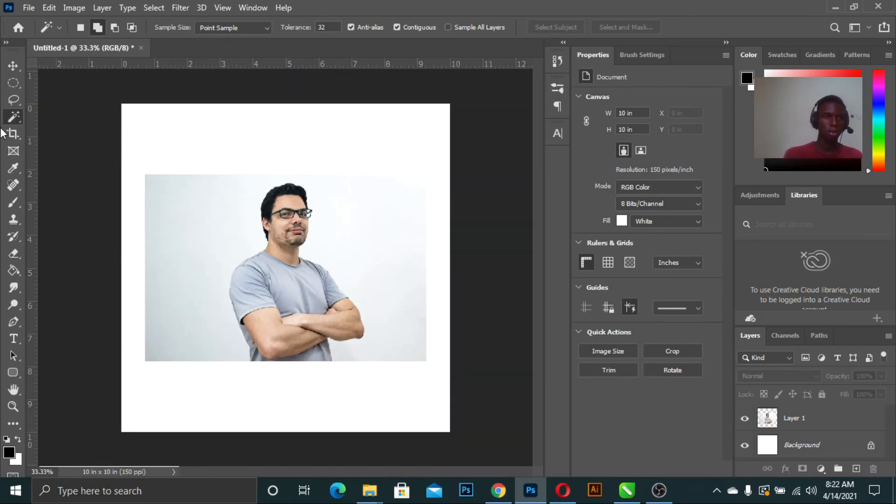
# Make Layer 1 active and select the photo's light background beside the man with the Magic Wand tool.
pyautogui.rightClick(10, 113)
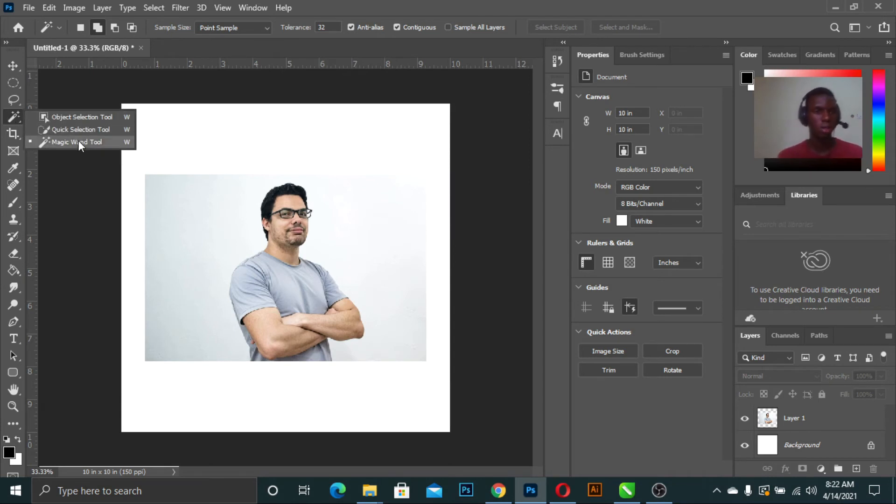
pyautogui.click(16, 97)
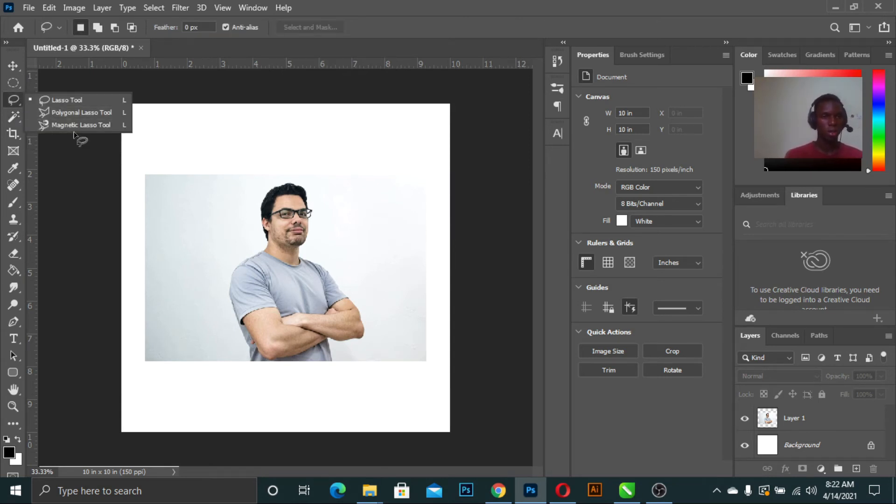
pyautogui.click(19, 115)
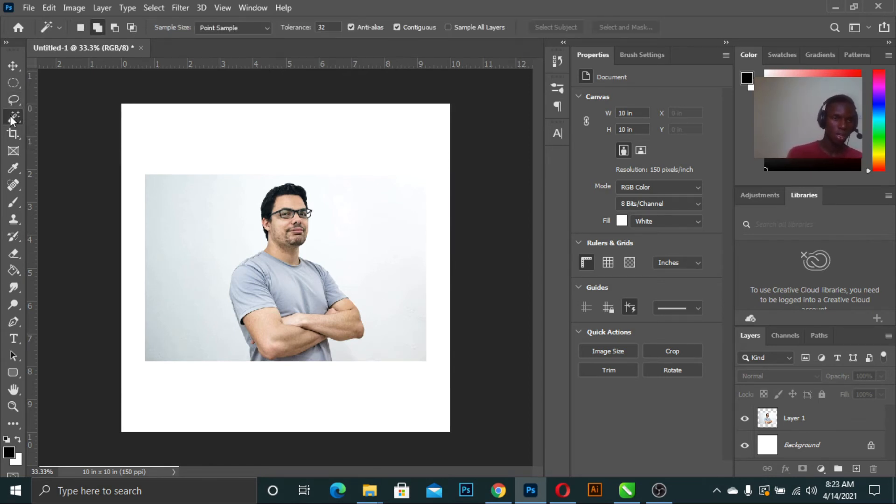
pyautogui.rightClick(9, 115)
pyautogui.click(72, 140)
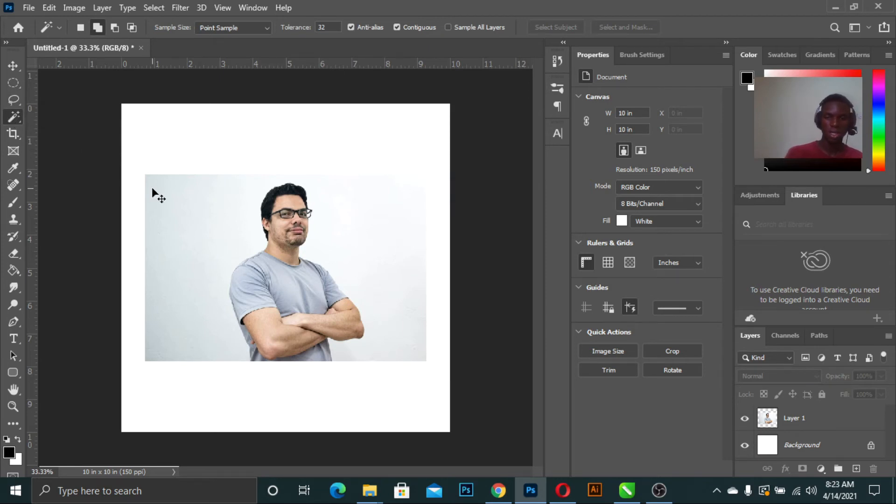
pyautogui.hotkey('ctrl', '+')
pyautogui.scroll(-2, 228, 310)
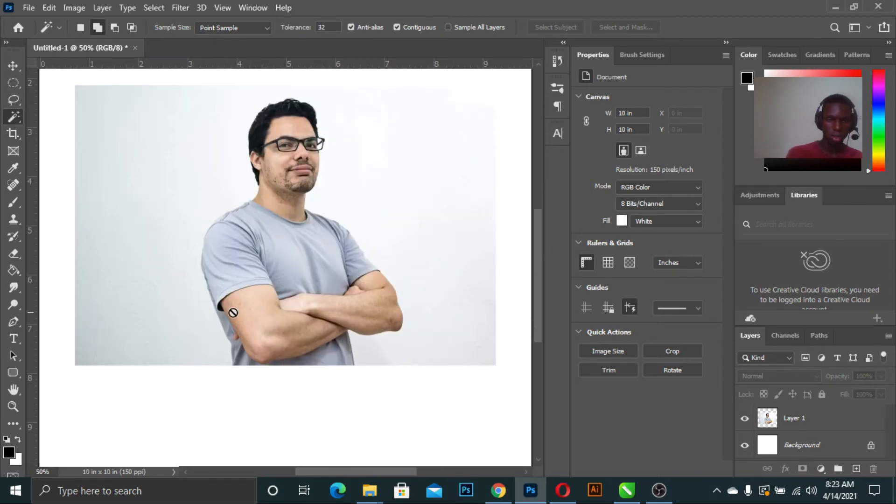
pyautogui.click(862, 414)
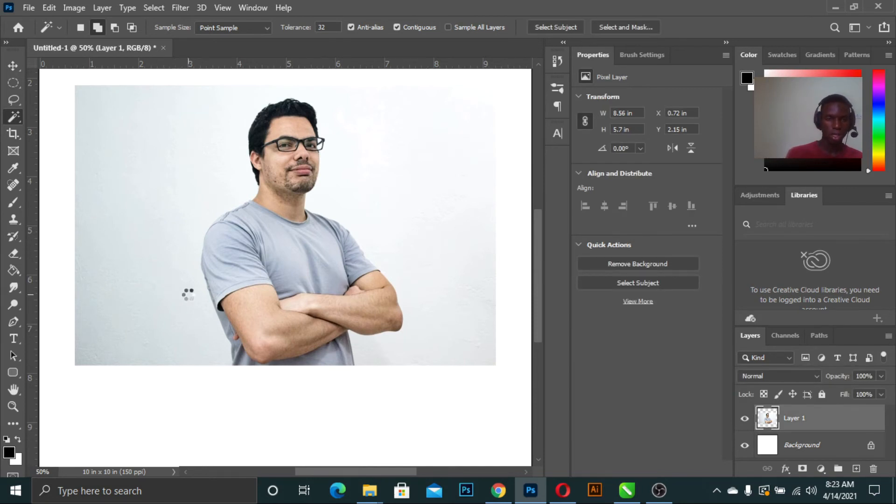
# Examine the Magic Wand selection around the man's shoulder, sleeves and arms, up close and in full view.
pyautogui.hotkey('ctrl', '+')
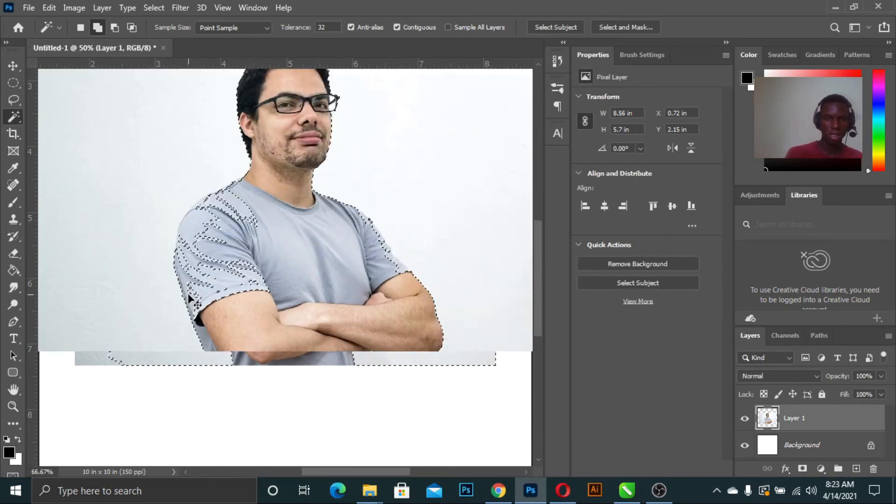
pyautogui.hotkey('ctrl', '-')
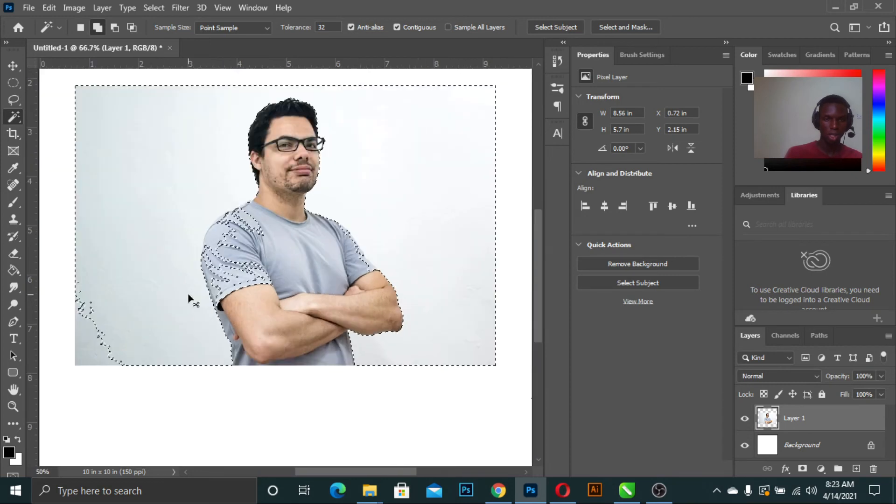
pyautogui.hotkey('ctrl', '-')
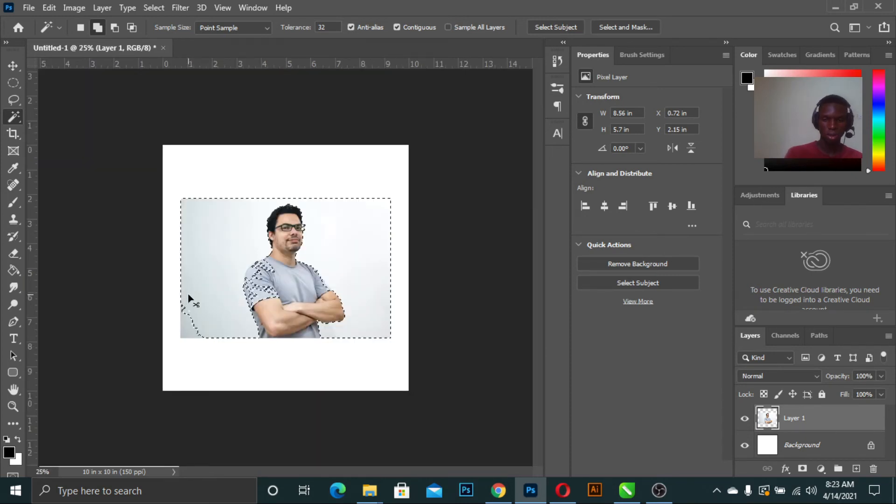
pyautogui.hotkey('ctrl', '+')
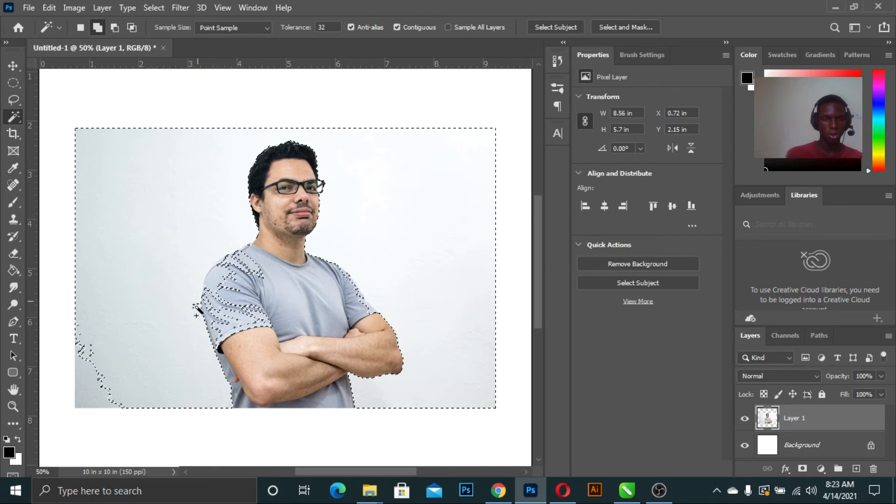
pyautogui.hotkey('ctrl', '+')
pyautogui.hotkey('ctrl', '+')
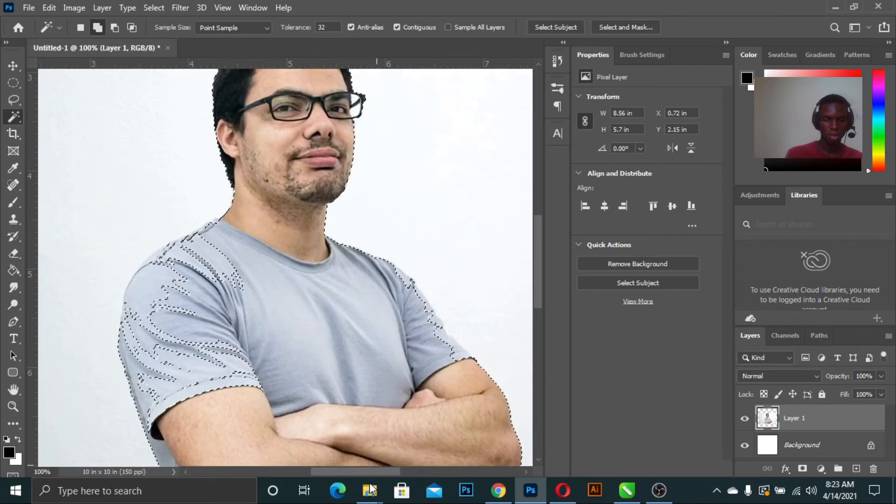
pyautogui.moveTo(369, 471); pyautogui.dragTo(340, 471)
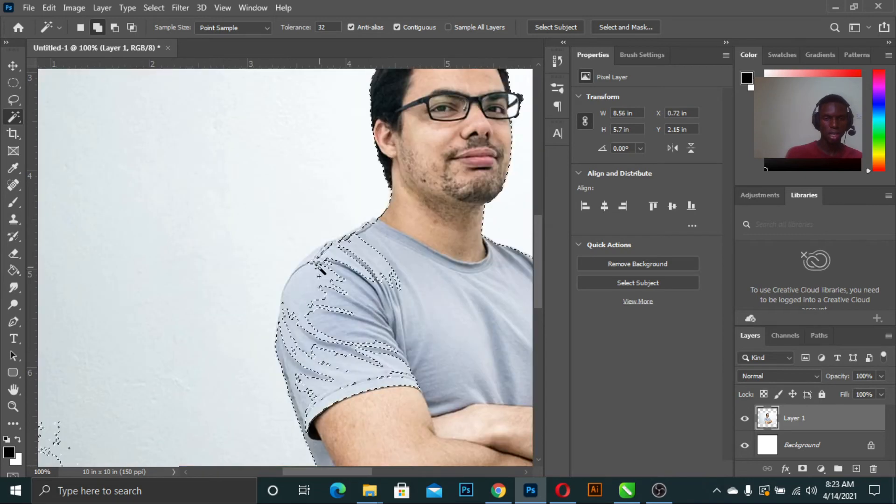
pyautogui.hotkey('ctrl', '-')
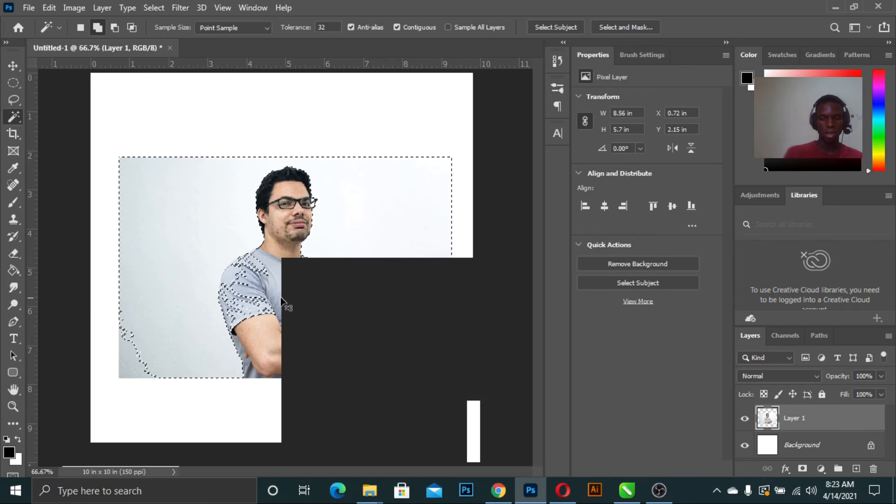
pyautogui.hotkey('ctrl', '+')
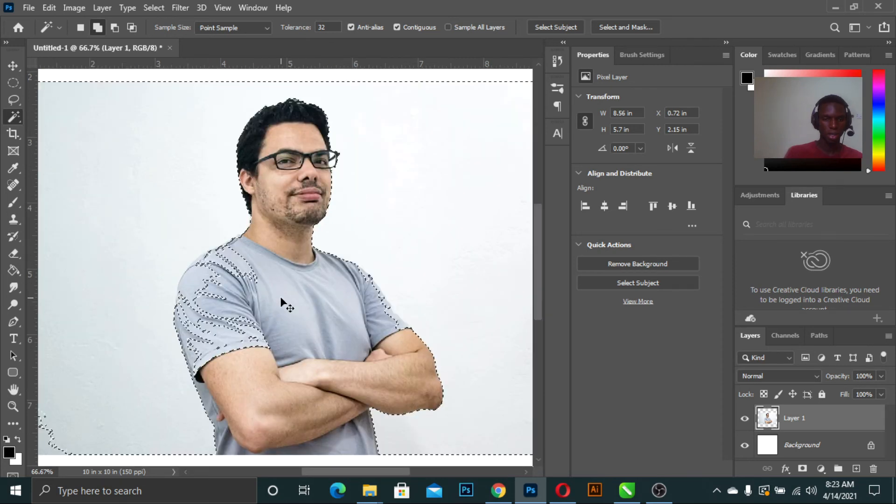
pyautogui.hotkey('ctrl', '-')
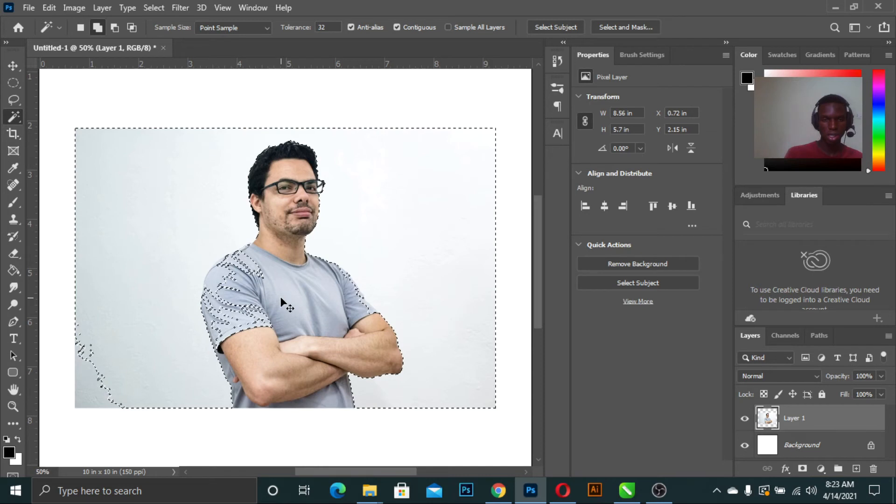
# Start a subtracting Polygonal Lasso outline along the man's shoulder, through his face and down to the shirt collar.
pyautogui.hotkey('ctrl', '+')
pyautogui.hotkey('shift', 'l')
pyautogui.press('alt')
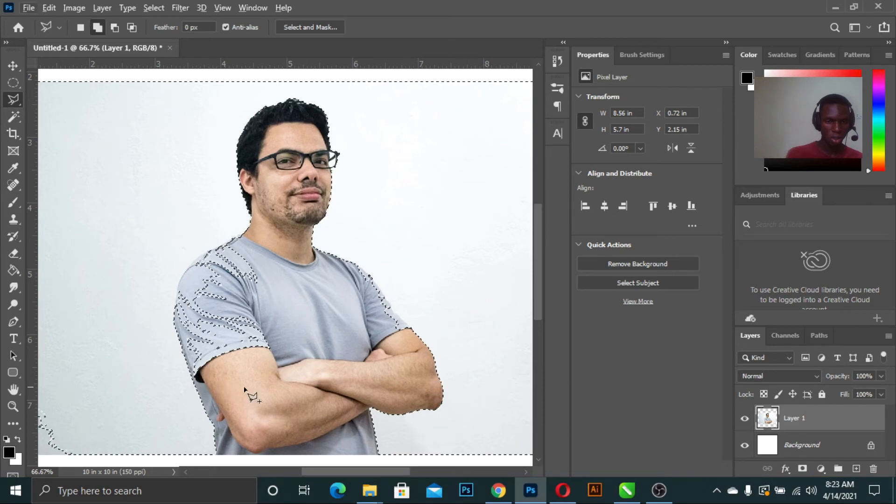
pyautogui.press('alt')
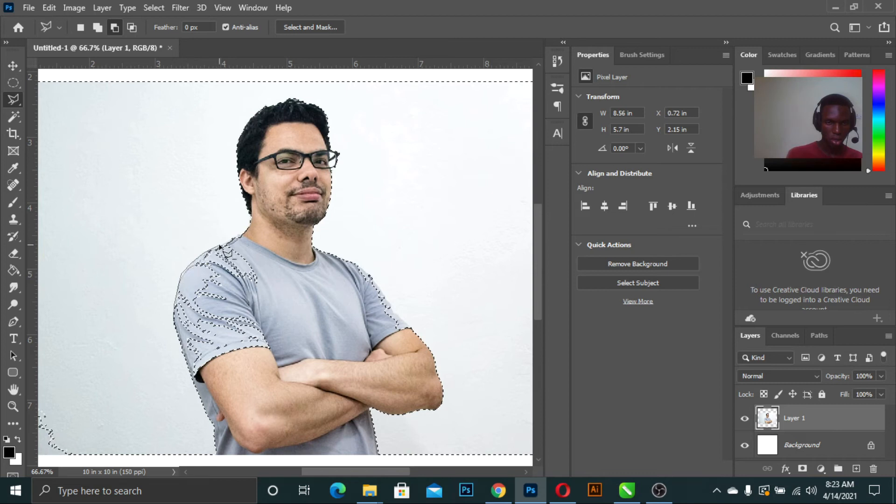
pyautogui.click(273, 230)
pyautogui.click(299, 161)
pyautogui.click(290, 246)
pyautogui.click(314, 257)
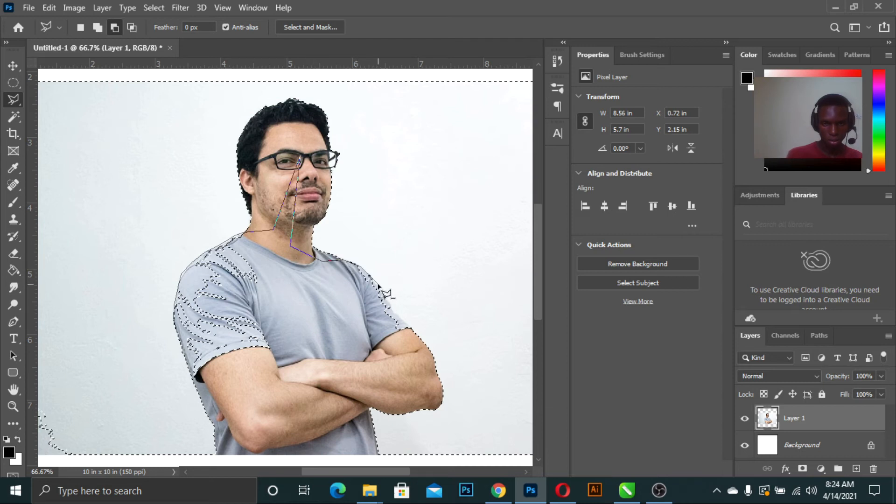
# Close the subtracting outline across the crossed arms to deselect the shirt patches, and delete the selected background.
pyautogui.click(411, 330)
pyautogui.click(410, 348)
pyautogui.click(366, 358)
pyautogui.click(268, 405)
pyautogui.click(216, 402)
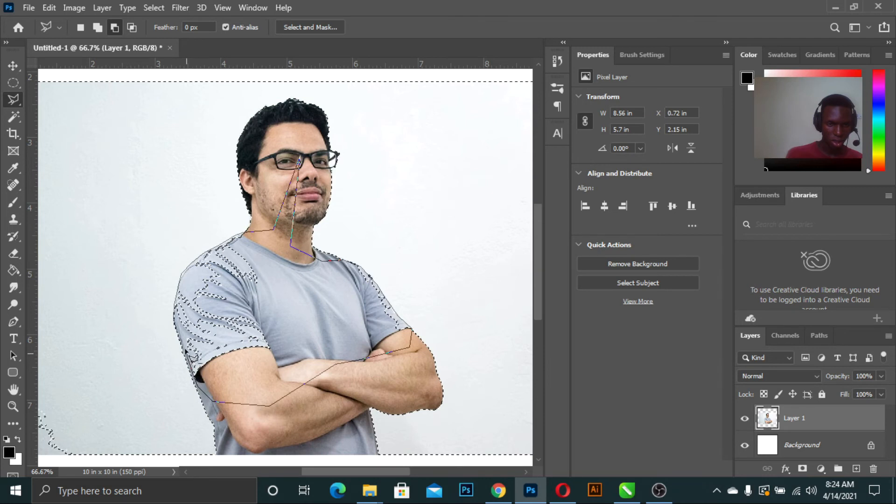
pyautogui.doubleClick(176, 320)
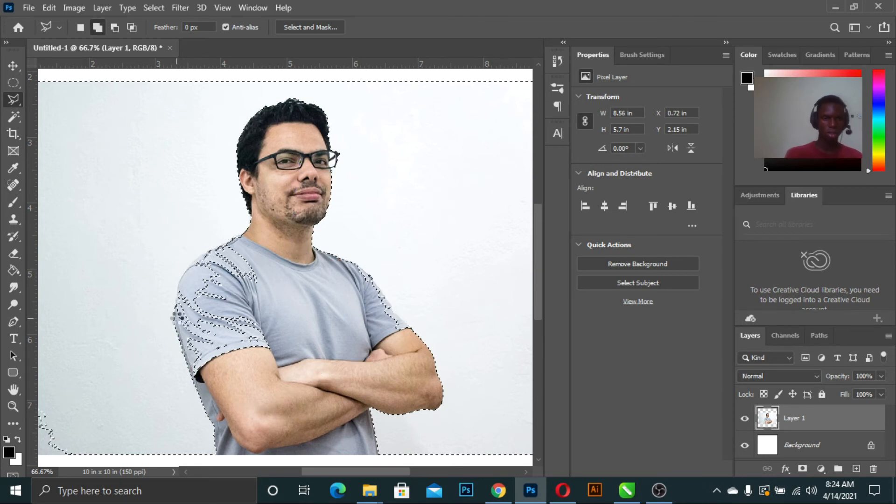
pyautogui.hotkey('ctrl', '-')
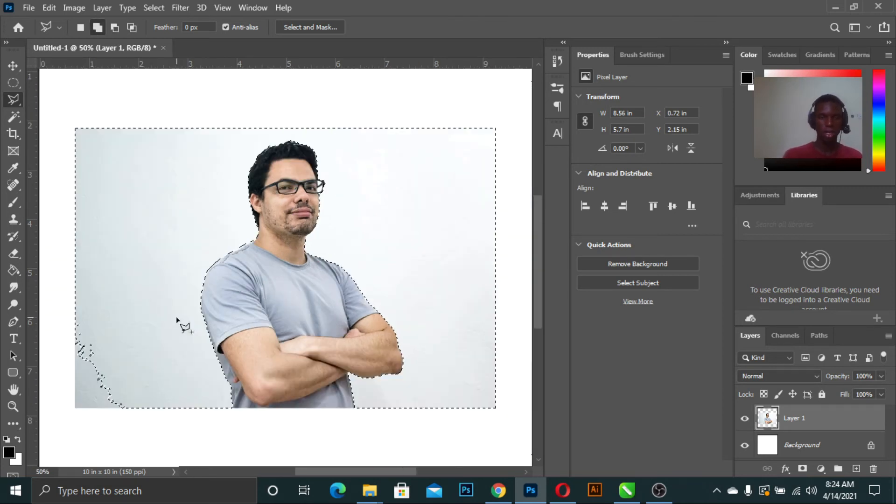
pyautogui.press('Delete')
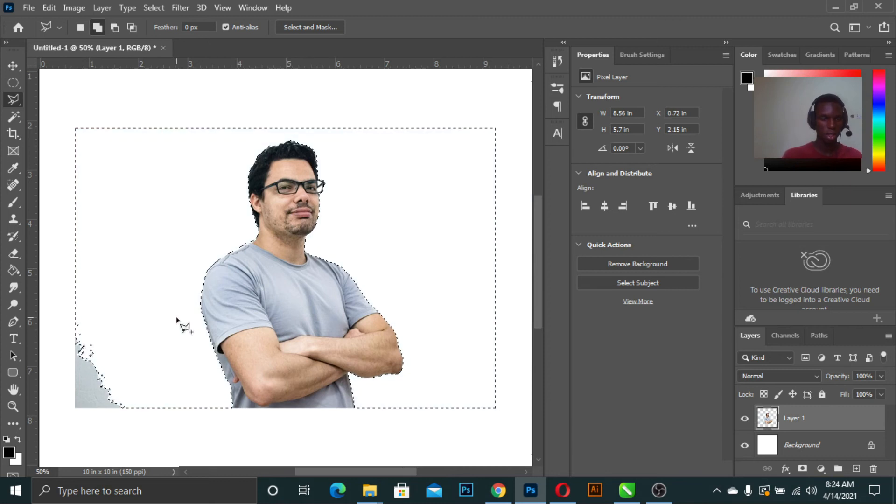
# Outline the leftover background patch in the photo's lower-left corner with the Polygonal Lasso, delete it, and deselect.
pyautogui.click(54, 301)
pyautogui.click(127, 347)
pyautogui.click(175, 450)
pyautogui.click(49, 418)
pyautogui.click(37, 330)
pyautogui.doubleClick(38, 282)
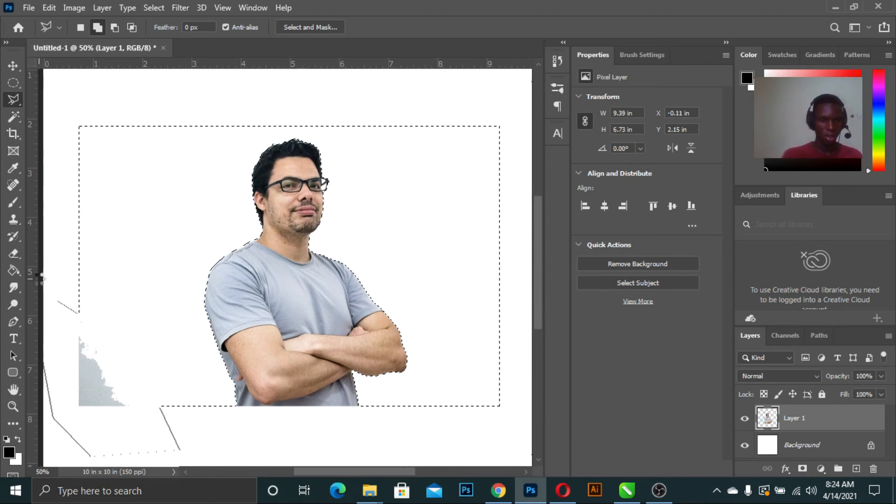
pyautogui.press('Delete')
pyautogui.hotkey('ctrl', 'd')
pyautogui.hotkey('ctrl', '-')
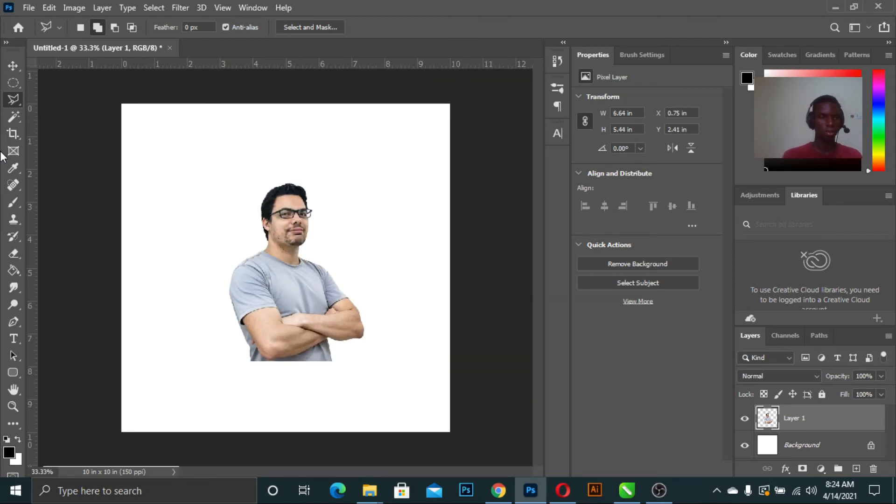
pyautogui.scroll(1, 269, 255)
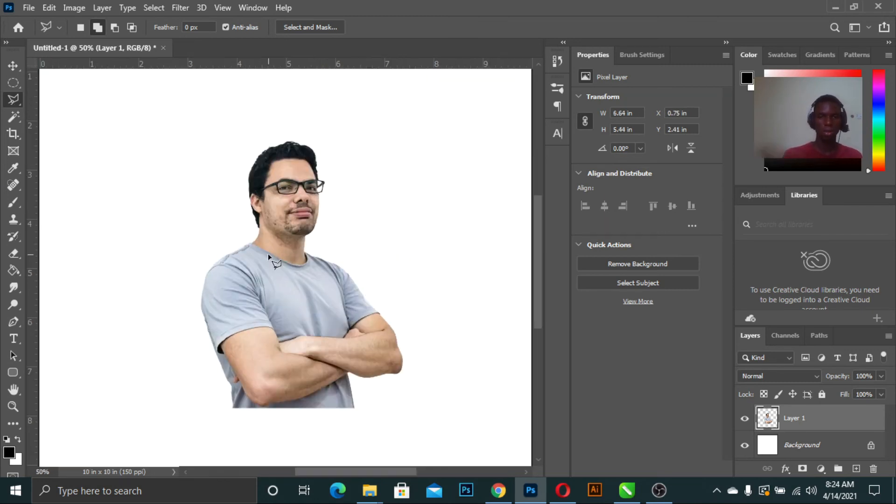
# Switch to the Quick Selection tool, restore the photo's deleted background, and deselect.
pyautogui.click(11, 66)
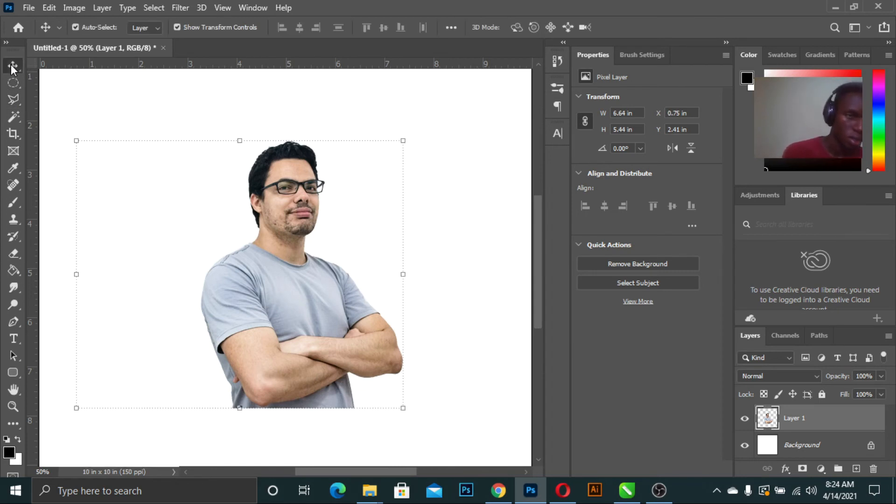
pyautogui.click(12, 113)
pyautogui.click(75, 140)
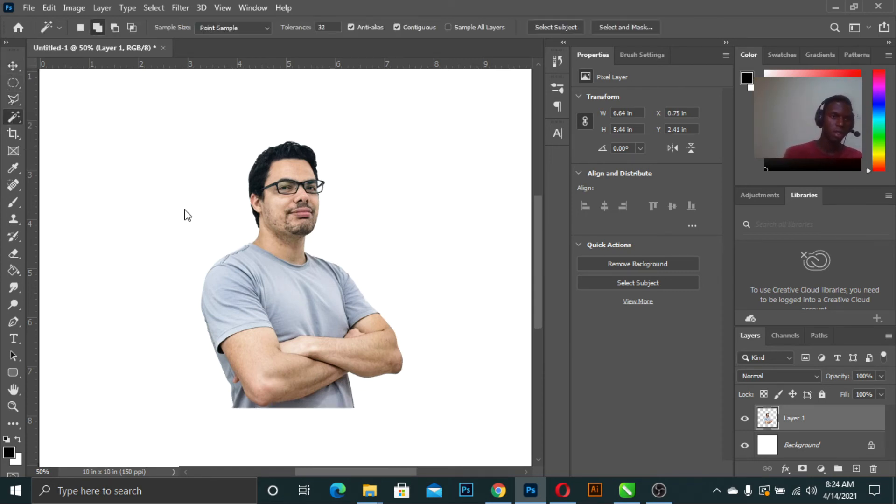
pyautogui.hotkey('shift', 'w')
pyautogui.click(414, 326)
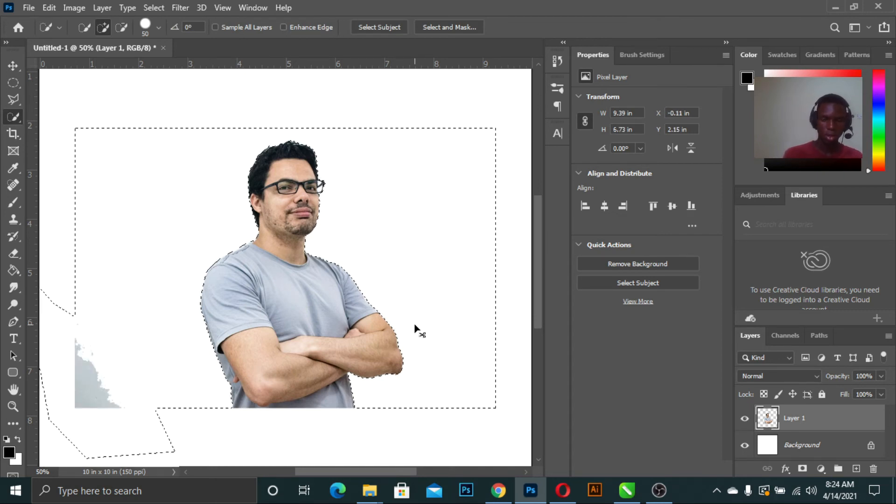
pyautogui.hotkey('ctrl', '-')
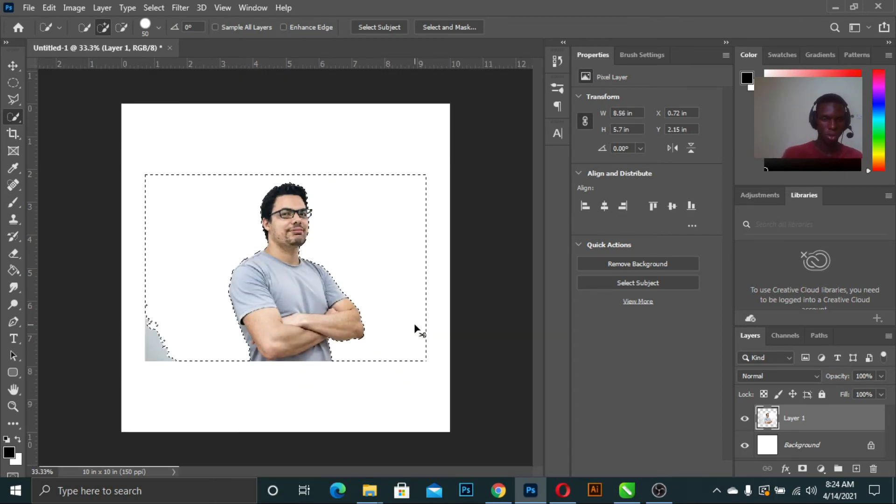
pyautogui.hotkey('ctrl', 'd')
pyautogui.hotkey('ctrl', '+')
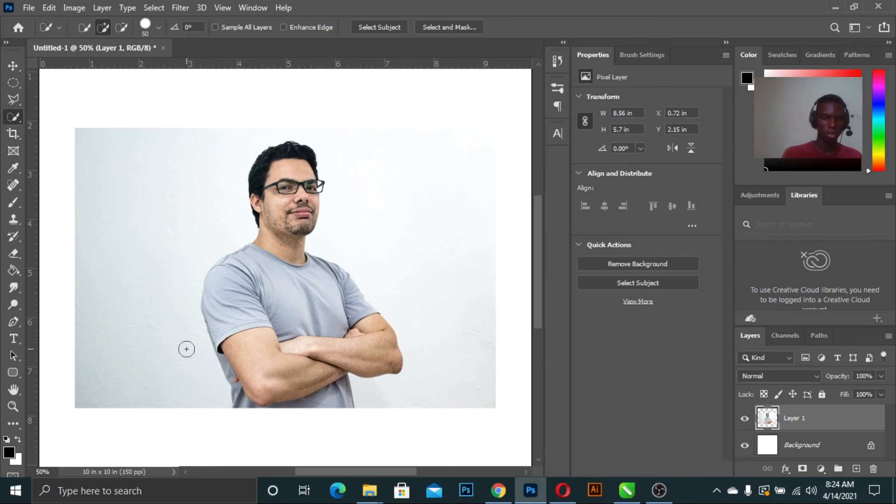
# Enlarge the Quick Selection brush to 80 px and paint over the background on both sides of the man and above his head.
pyautogui.press(']')
pyautogui.press(']')
pyautogui.press(']')
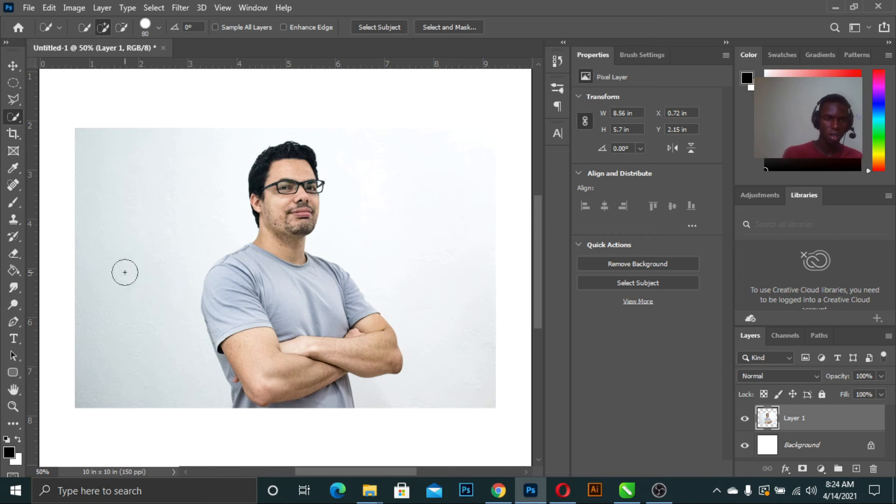
pyautogui.moveTo(117, 305); pyautogui.dragTo(116, 210)
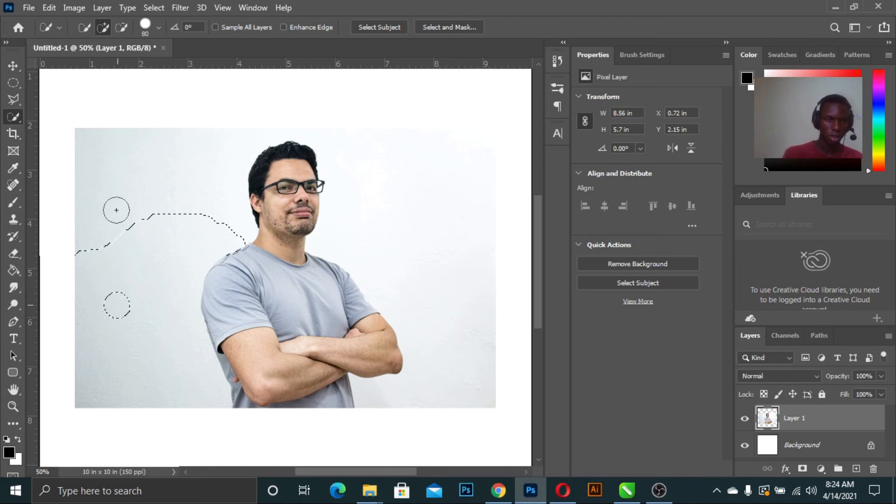
pyautogui.moveTo(120, 167); pyautogui.dragTo(118, 156)
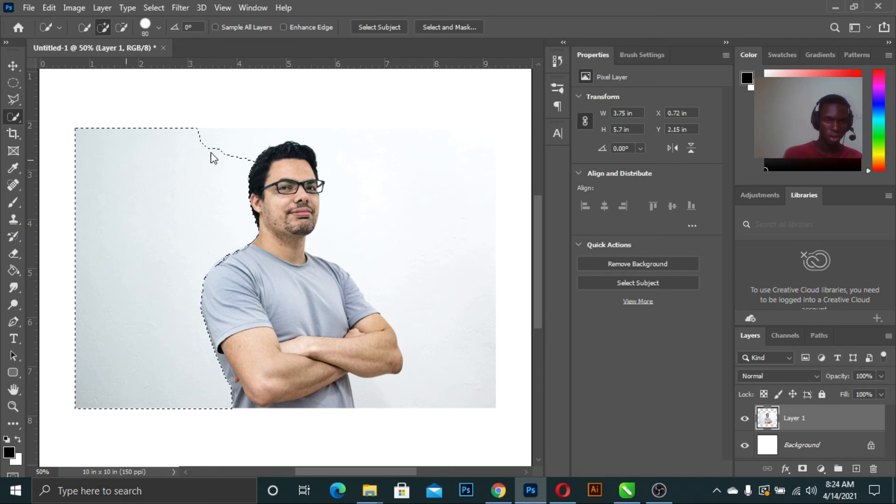
pyautogui.moveTo(224, 148)
pyautogui.mouseDown()
pyautogui.moveTo(244, 122)
pyautogui.moveTo(283, 116)
pyautogui.mouseUp()
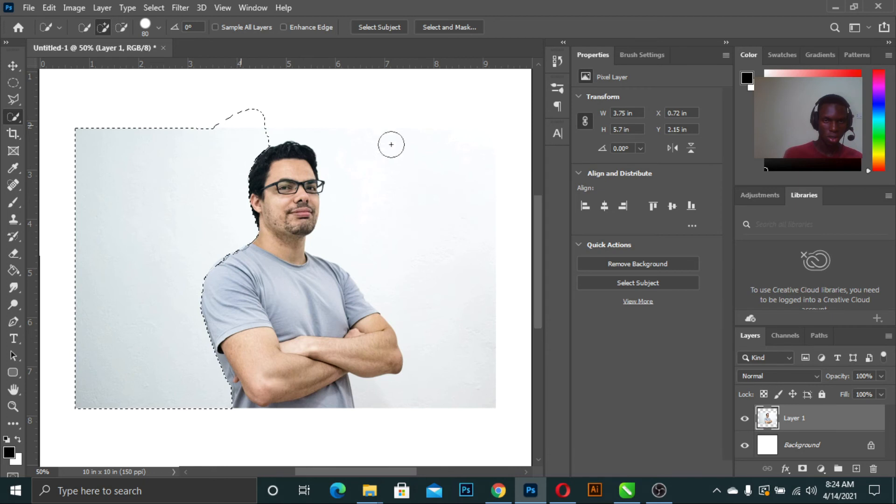
pyautogui.moveTo(441, 271)
pyautogui.mouseDown()
pyautogui.moveTo(438, 225)
pyautogui.moveTo(326, 146)
pyautogui.mouseUp()
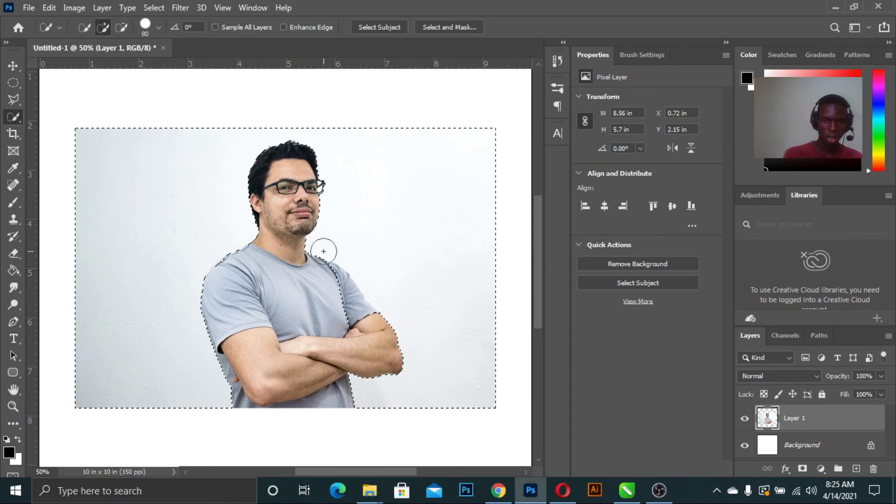
# Reduce the Quick Selection brush size to 15 px for refining the selection edge at the man's shoulder.
pyautogui.scroll(5, 324, 252)
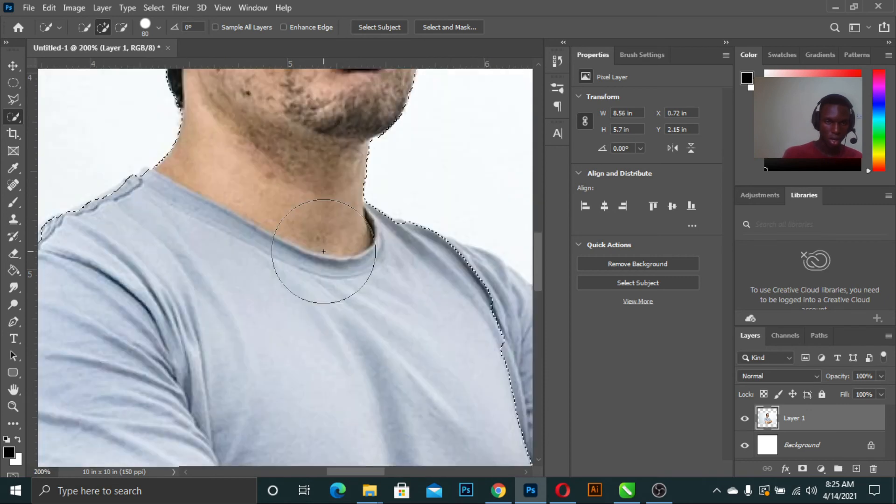
pyautogui.moveTo(371, 472); pyautogui.dragTo(332, 461)
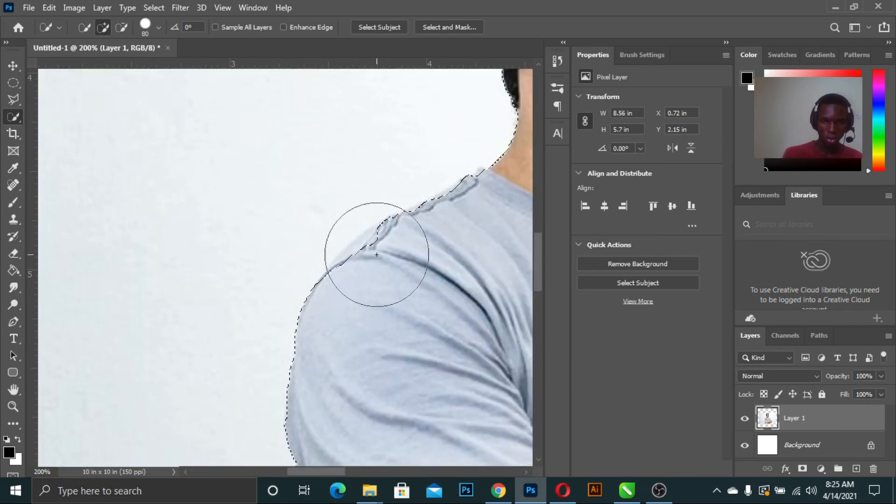
pyautogui.press('alt')
pyautogui.press('[')
pyautogui.press('[')
pyautogui.press('[')
pyautogui.press('[')
pyautogui.press('[')
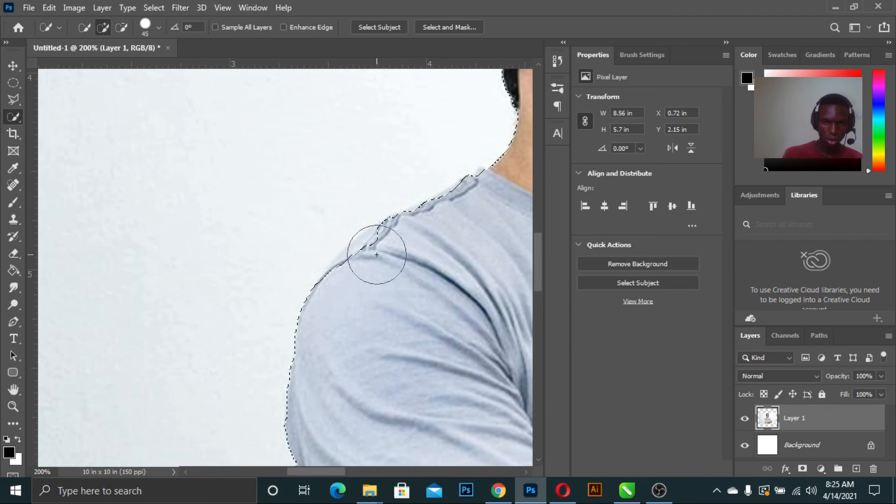
pyautogui.press('[')
pyautogui.press('[')
pyautogui.press('[')
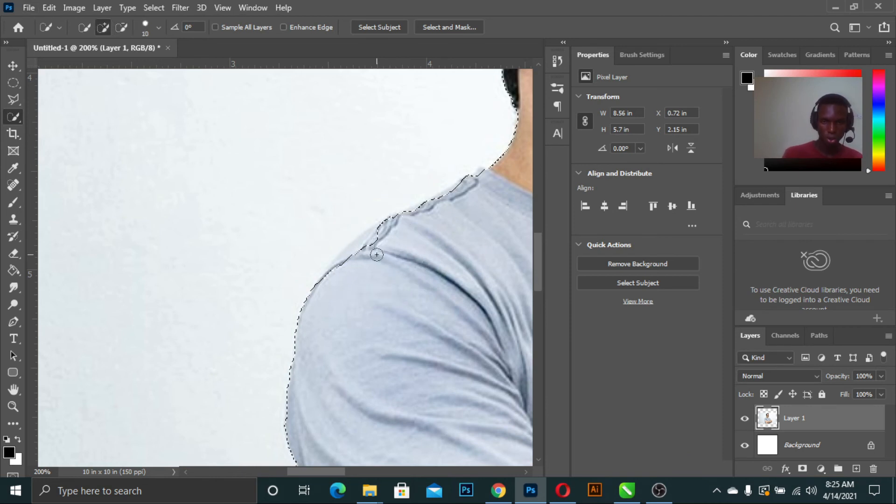
pyautogui.click(159, 27)
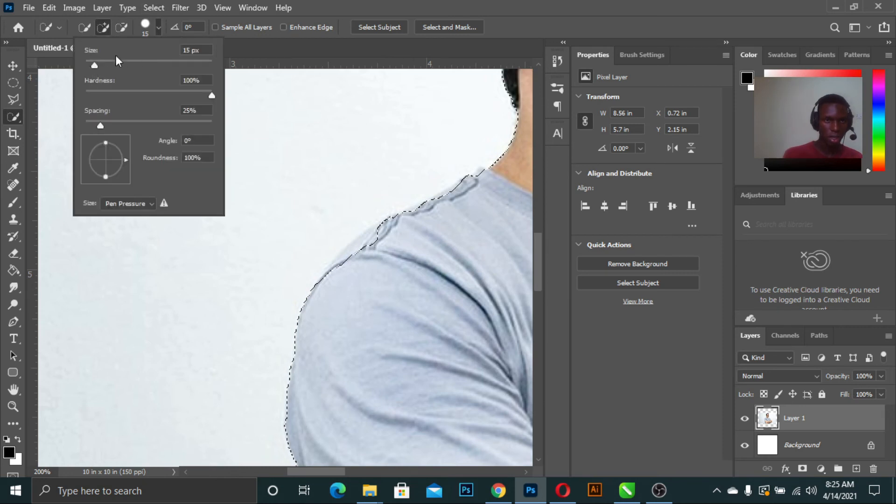
pyautogui.click(160, 27)
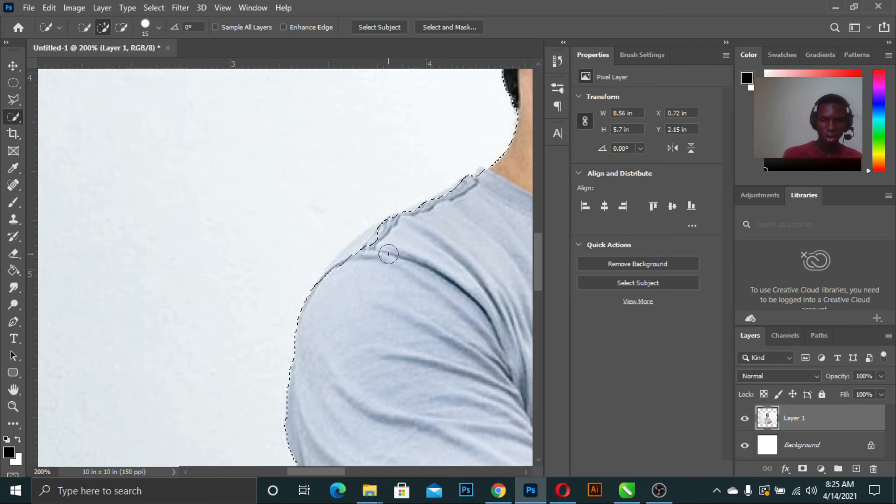
# Subtract the wrongly selected patch of shirt on the shoulder at the photo's left from the background selection.
pyautogui.hotkey('ctrl', '-')
pyautogui.hotkey('ctrl', '+')
pyautogui.press('alt')
pyautogui.moveTo(370, 256)
pyautogui.mouseDown()
pyautogui.moveTo(341, 285)
pyautogui.moveTo(372, 248)
pyautogui.moveTo(350, 260)
pyautogui.moveTo(386, 228)
pyautogui.moveTo(412, 226)
pyautogui.mouseUp()
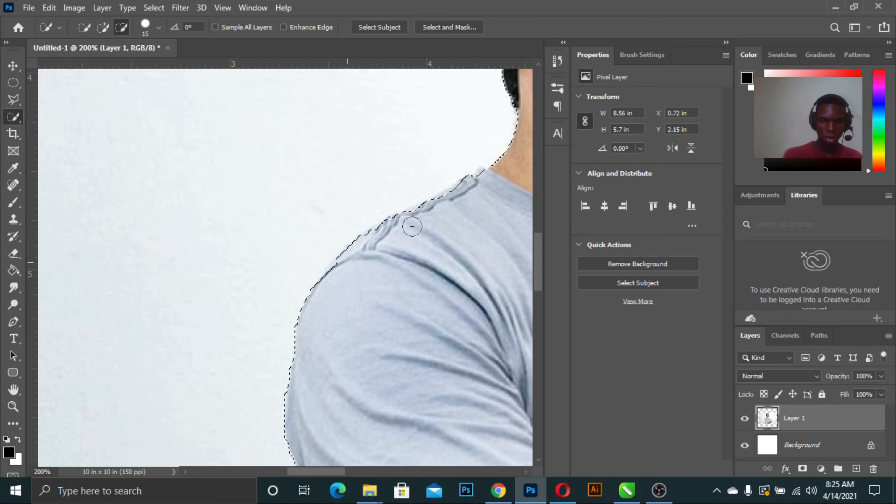
# Delete the selected background to check the selection around the man, and undo the deletion.
pyautogui.scroll(-5, 412, 228)
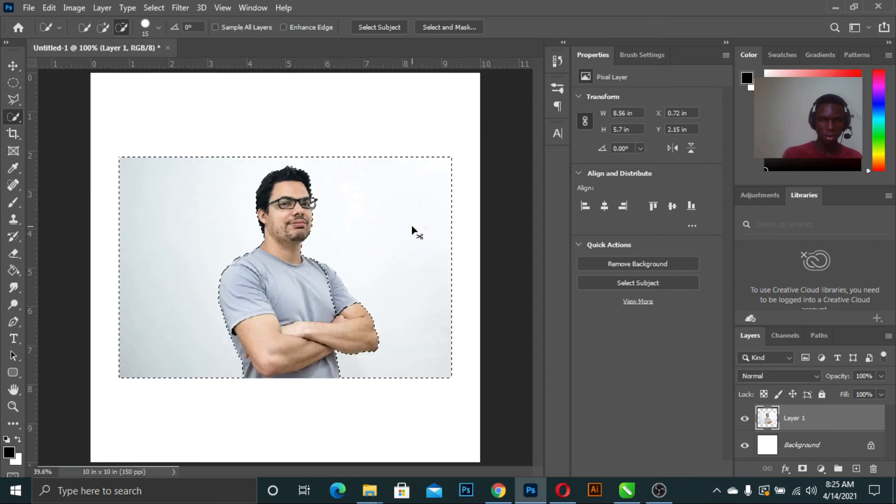
pyautogui.press('Delete')
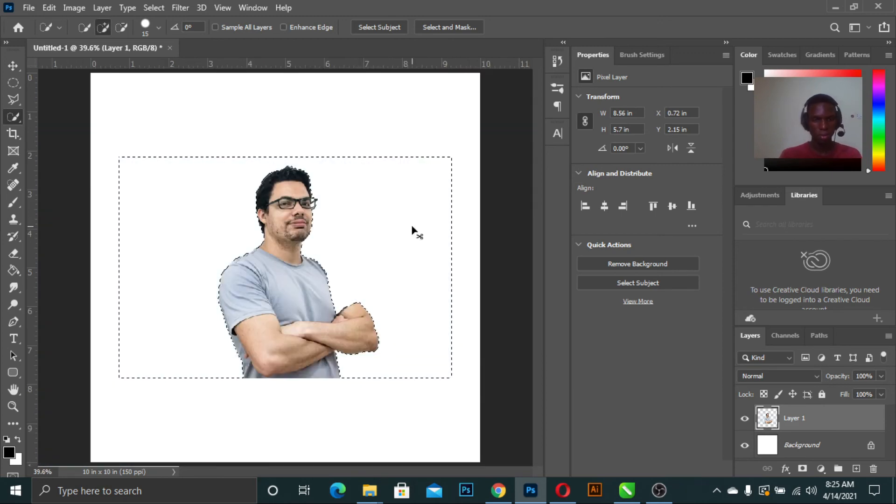
pyautogui.hotkey('ctrl', 'z')
# Subtract the shoulder and sleeve on the photo's right side from the Quick Selection.
pyautogui.scroll(5, 412, 229)
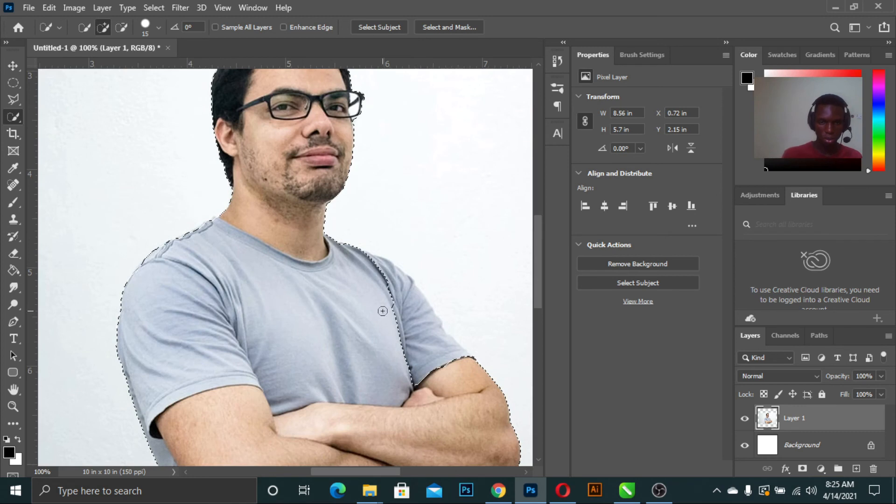
pyautogui.press('alt')
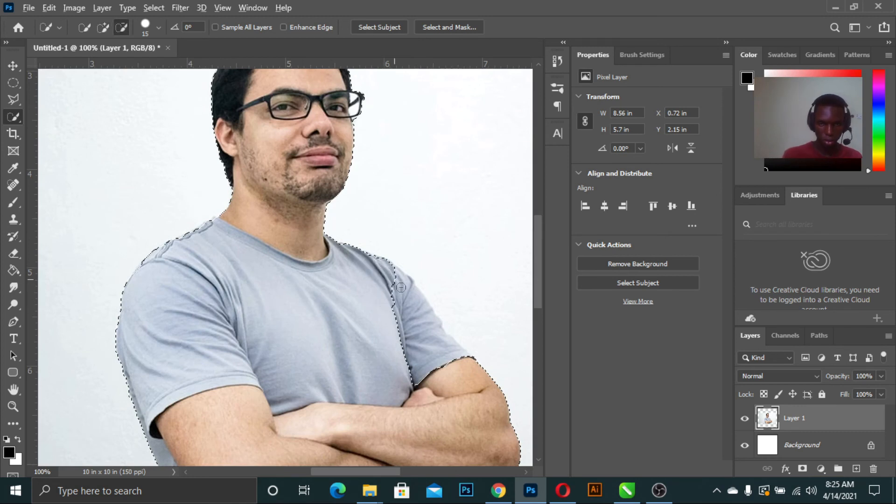
pyautogui.moveTo(401, 293); pyautogui.dragTo(432, 346)
# Delete the background using the corrected selection, view the cut-out man, and undo the deletion.
pyautogui.scroll(-3, 367, 349)
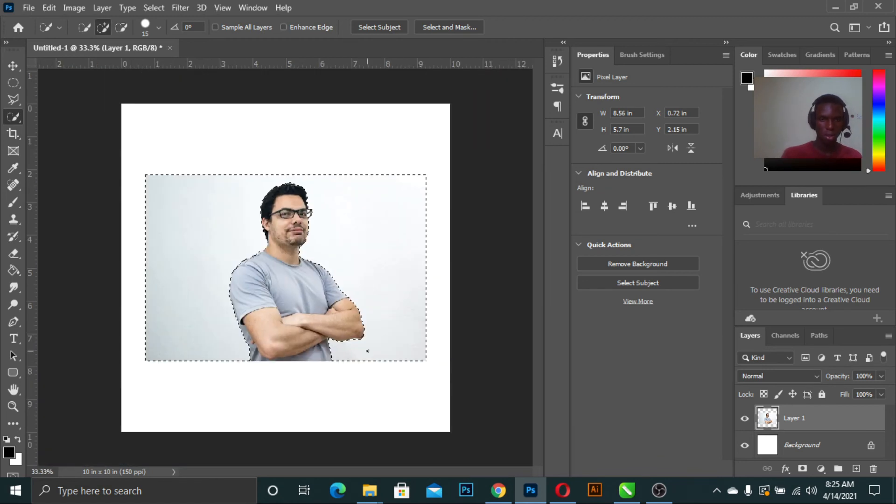
pyautogui.press('Delete')
pyautogui.scroll(1, 366, 350)
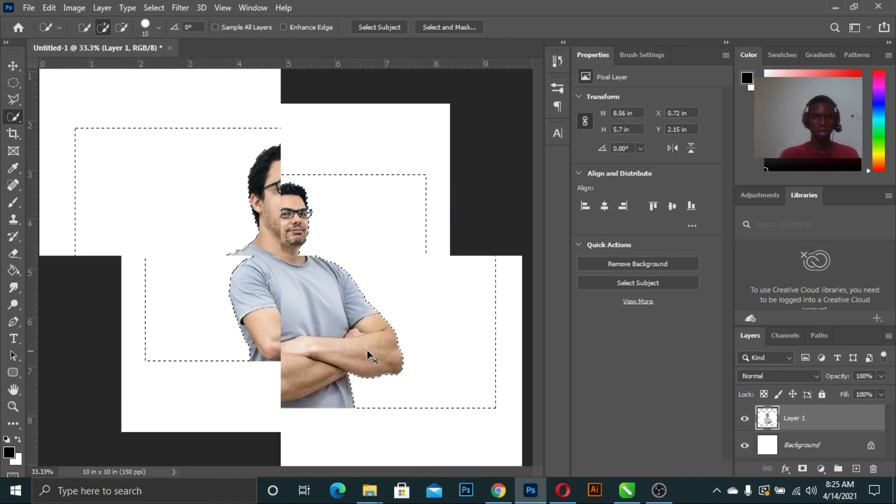
pyautogui.scroll(-1, 367, 350)
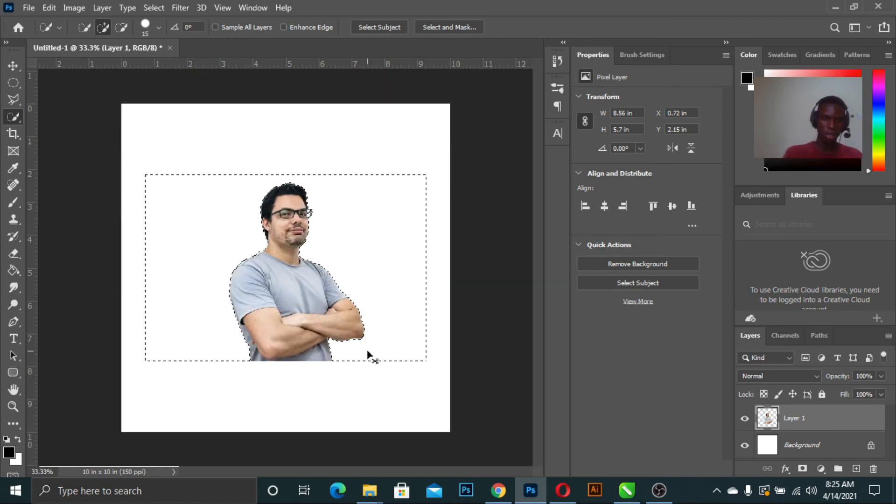
pyautogui.hotkey('ctrl', 'z')
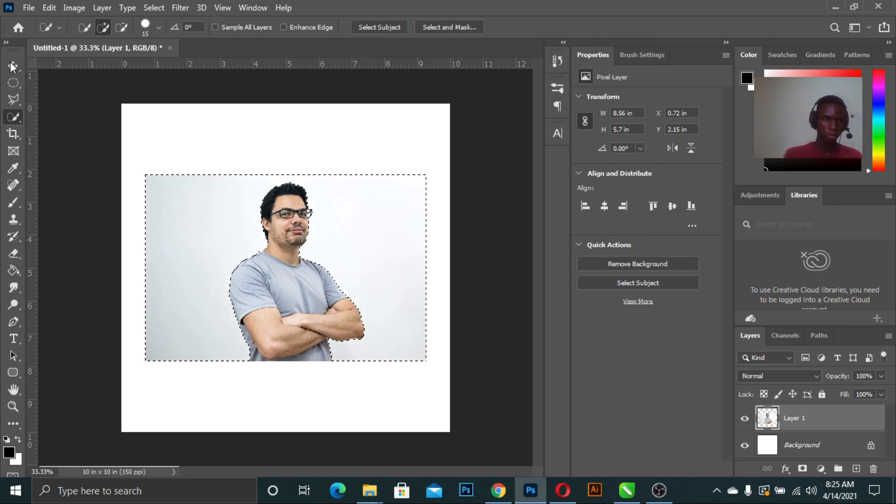
# Deselect the background and switch to the Object Selection tool.
pyautogui.click(10, 62)
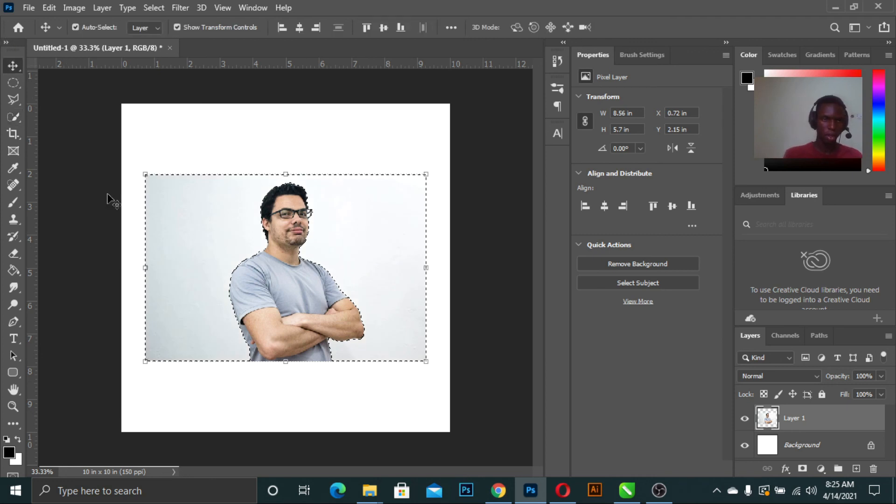
pyautogui.click(10, 116)
pyautogui.click(61, 119)
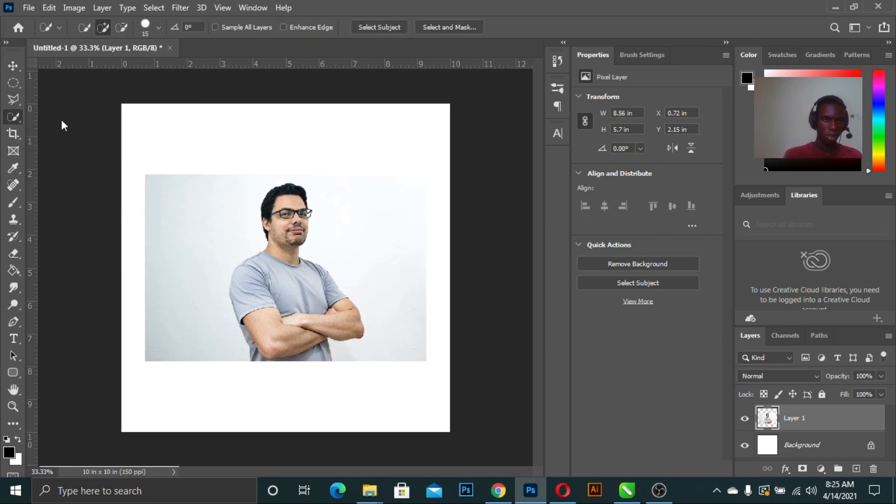
pyautogui.hotkey('ctrl', '+')
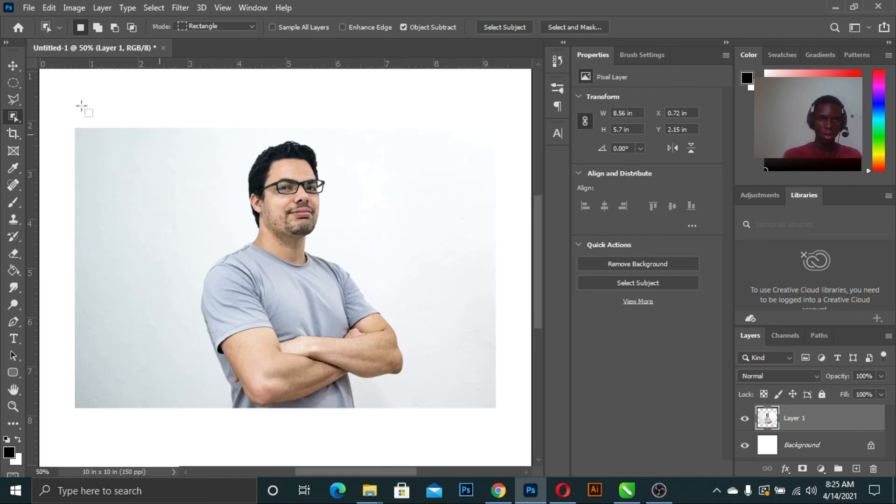
pyautogui.click(11, 118)
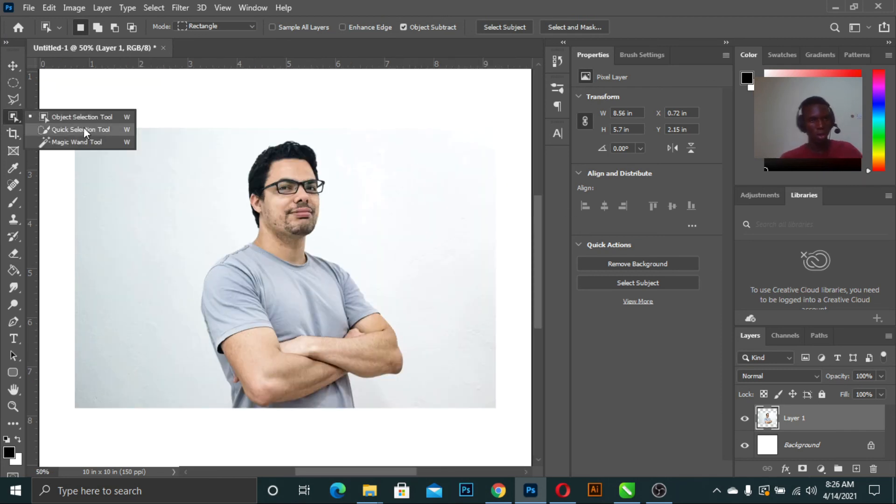
pyautogui.click(77, 116)
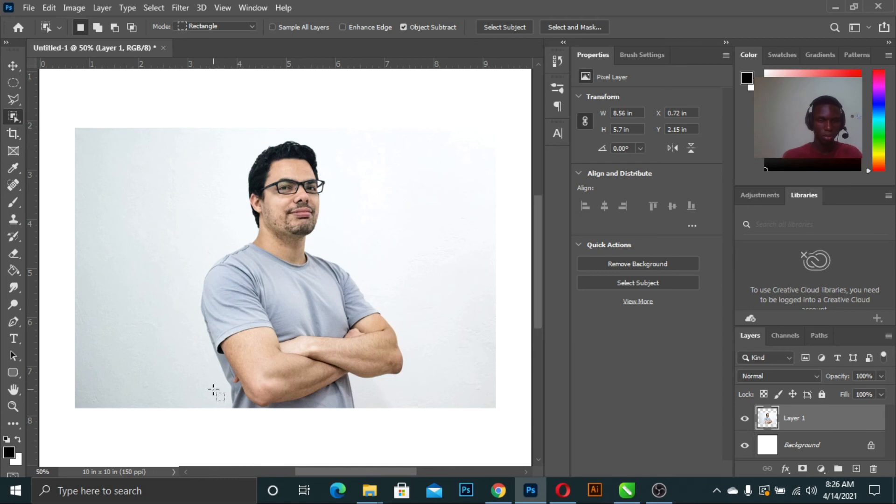
# Select the man with an Object Selection rectangle about 3.98 in wide and 5.97 in high, and activate the Move tool.
pyautogui.moveTo(214, 423); pyautogui.dragTo(410, 129)
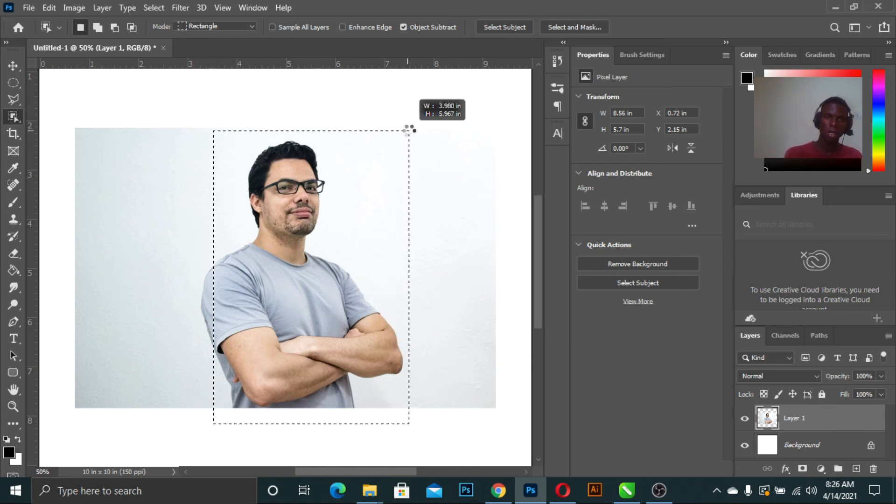
pyautogui.click(11, 67)
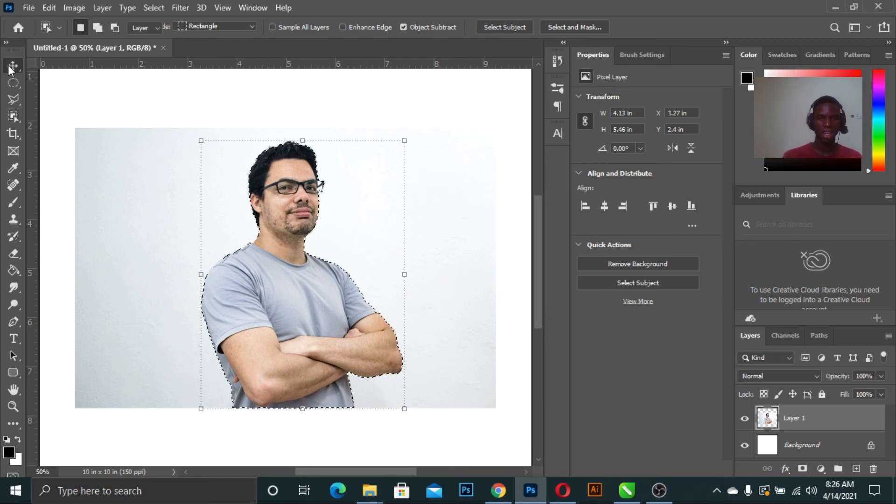
pyautogui.hotkey('ctrl', '-')
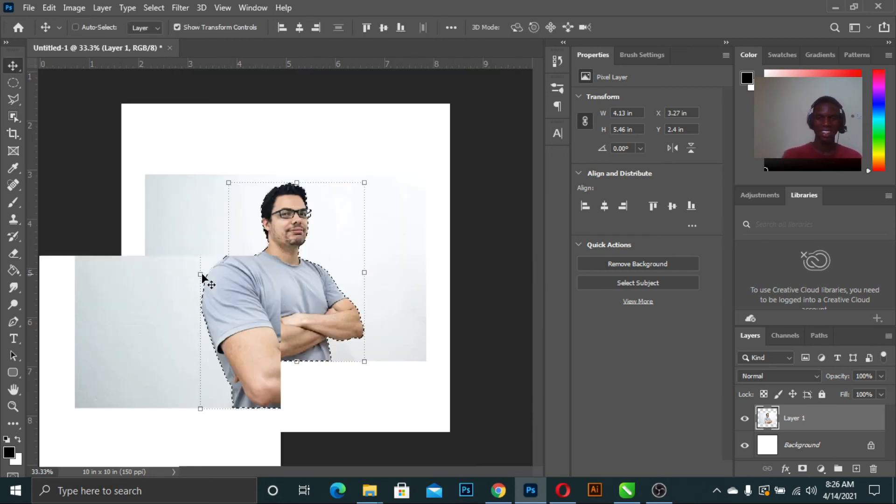
pyautogui.hotkey('ctrl', '+')
pyautogui.hotkey('ctrl', '+')
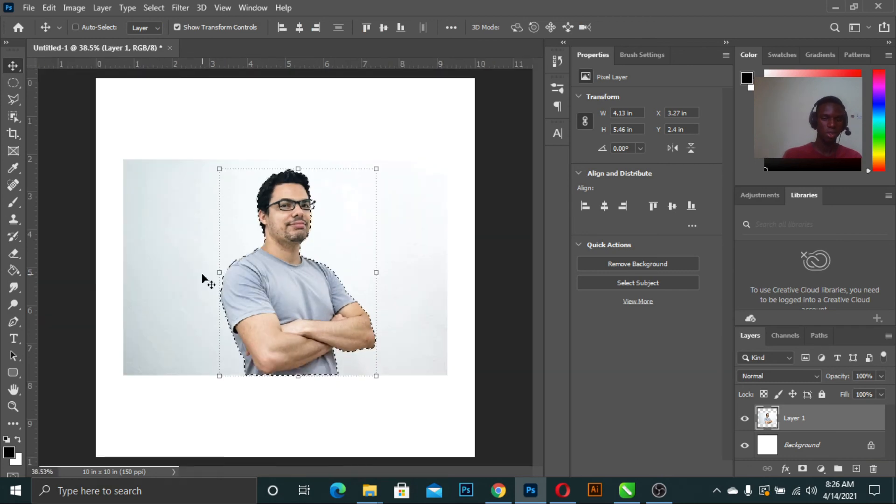
pyautogui.hotkey('ctrl', '+')
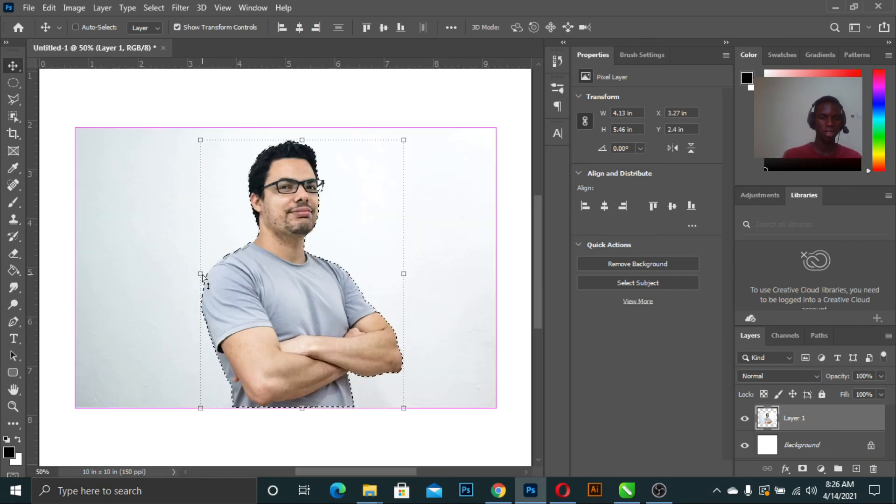
# Examine the outline of the Object Selection around the man at different magnifications.
pyautogui.hotkey('ctrl', '+')
pyautogui.hotkey('ctrl', '-')
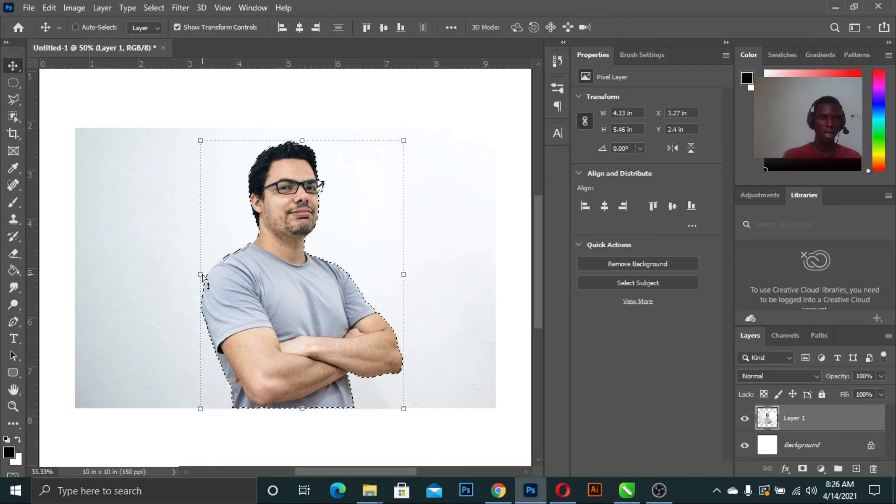
pyautogui.hotkey('ctrl', '+')
pyautogui.hotkey('ctrl', '-')
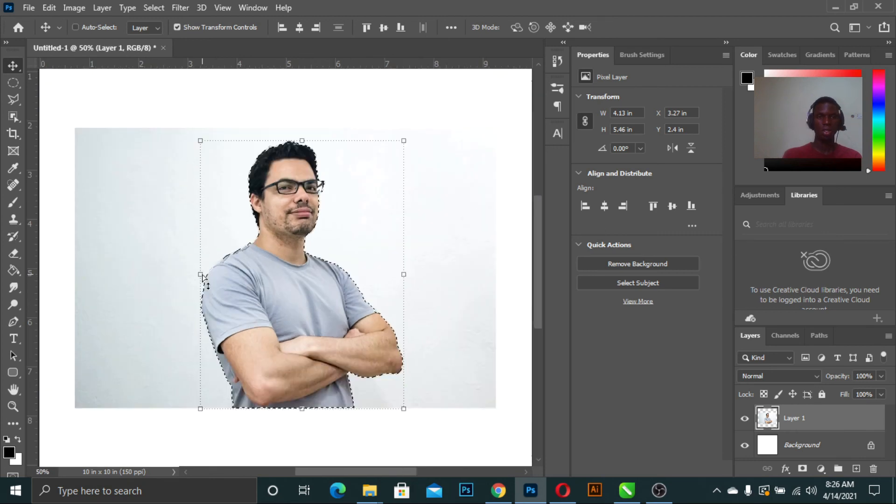
pyautogui.hotkey('ctrl', '+')
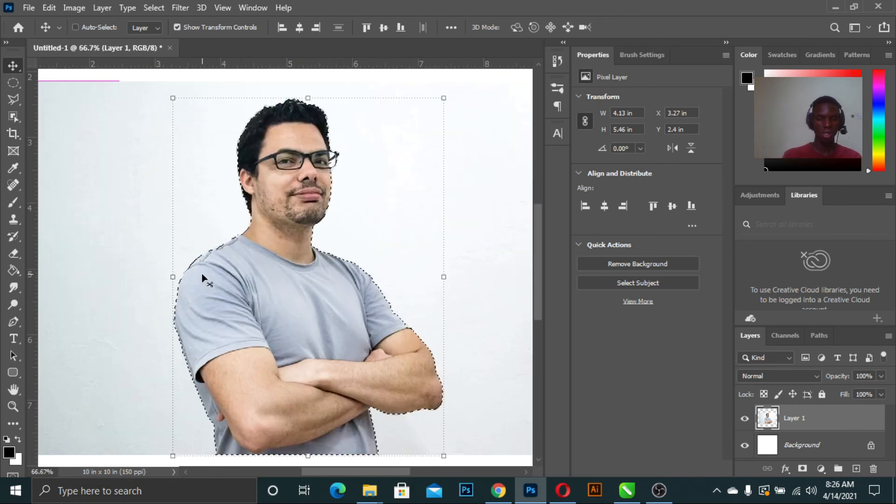
pyautogui.hotkey('ctrl', '-')
pyautogui.hotkey('ctrl', '-')
pyautogui.hotkey('ctrl', '+')
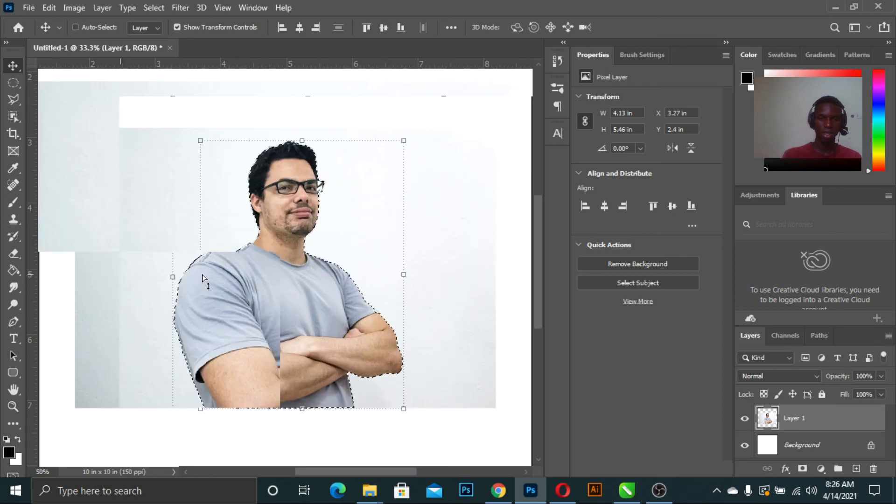
pyautogui.hotkey('ctrl', '+')
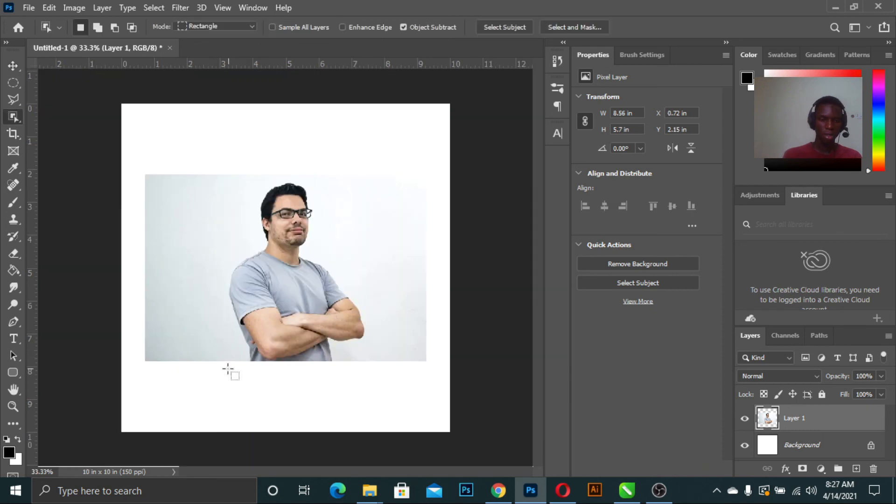
# Reselect the man with an Object Selection rectangle drawn around his whole figure, and inspect the selection edge around his glasses.
pyautogui.moveTo(227, 369); pyautogui.dragTo(366, 176)
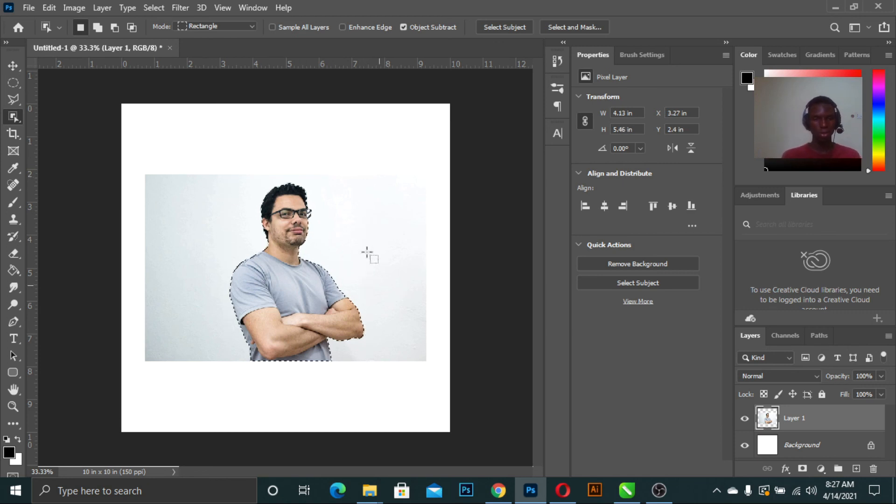
pyautogui.scroll(1, 290, 300)
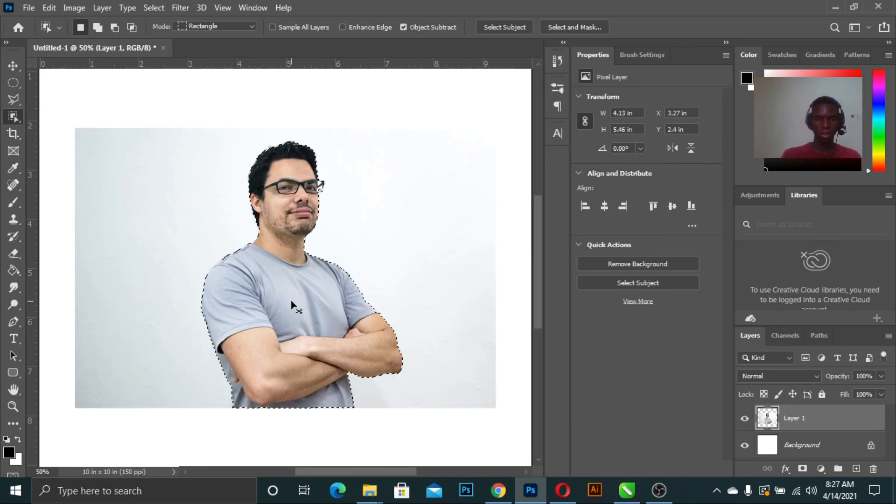
pyautogui.scroll(1, 290, 300)
pyautogui.scroll(2, 373, 270)
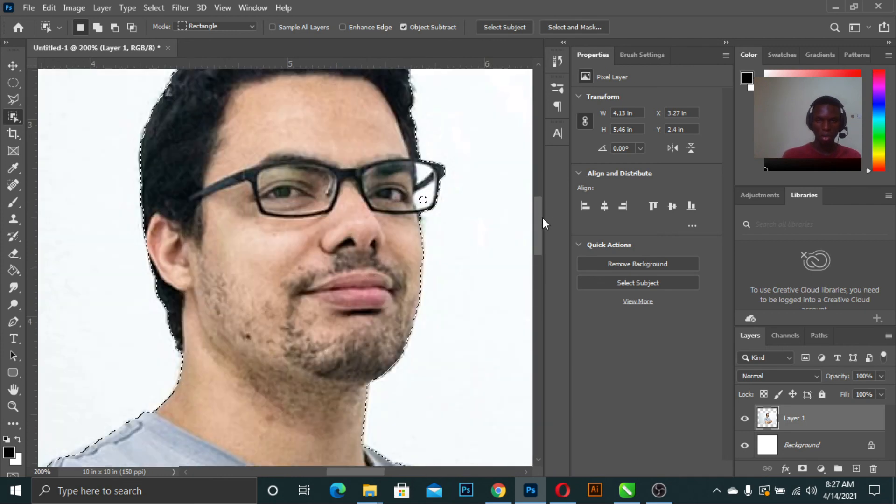
pyautogui.moveTo(539, 222); pyautogui.dragTo(540, 212)
pyautogui.scroll(1, 477, 234)
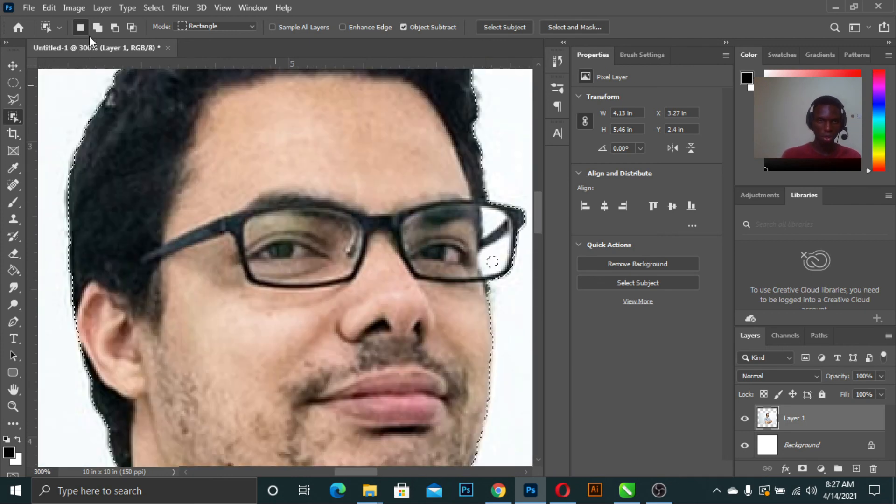
# Trace the small gap inside the glasses' lens with the Polygonal Lasso, first subtracting it and finally including it in the man's selection.
pyautogui.moveTo(12, 99); pyautogui.dragTo(54, 113)
pyautogui.keyDown('alt'); pyautogui.click(499, 248); pyautogui.keyUp('alt')
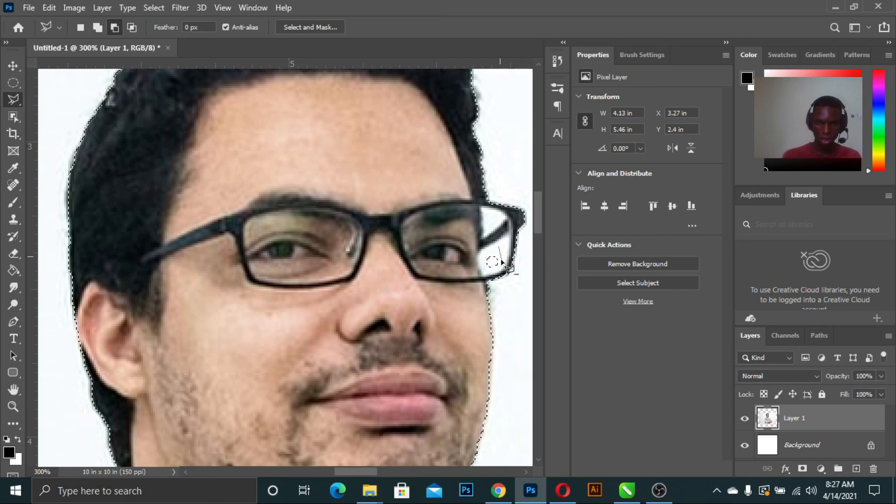
pyautogui.click(500, 269)
pyautogui.click(483, 273)
pyautogui.doubleClick(479, 254)
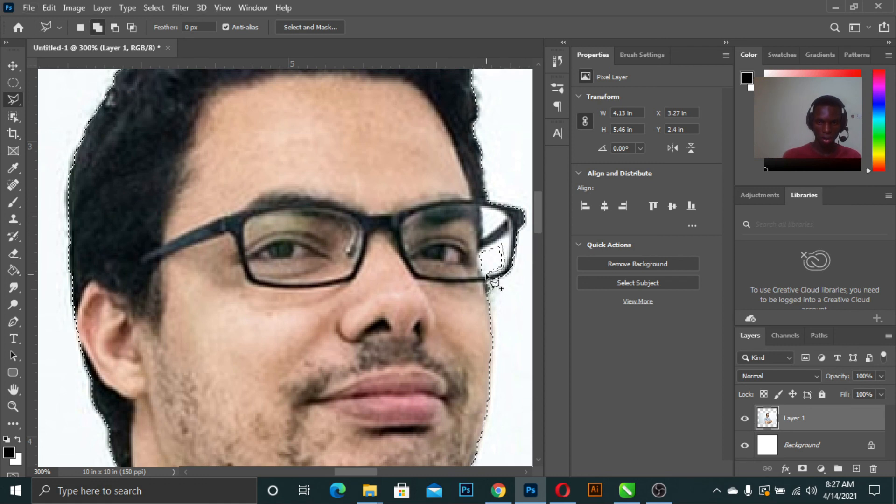
pyautogui.hotkey('ctrl', 'z')
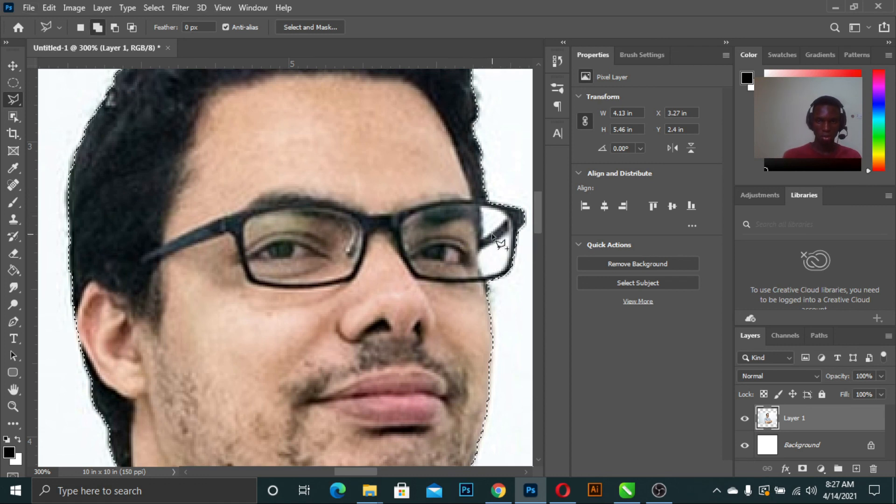
# Inspect the corrected selection around the man's head, shoulders and arms, both close up and in the whole canvas.
pyautogui.hotkey('ctrl', '-')
pyautogui.hotkey('ctrl', '-')
pyautogui.hotkey('ctrl', '-')
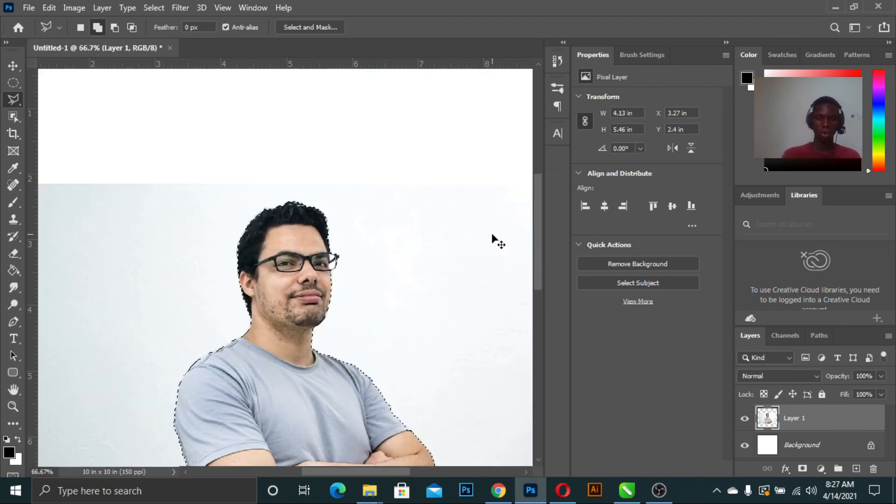
pyautogui.hotkey('ctrl', '0')
pyautogui.hotkey('ctrl', '+')
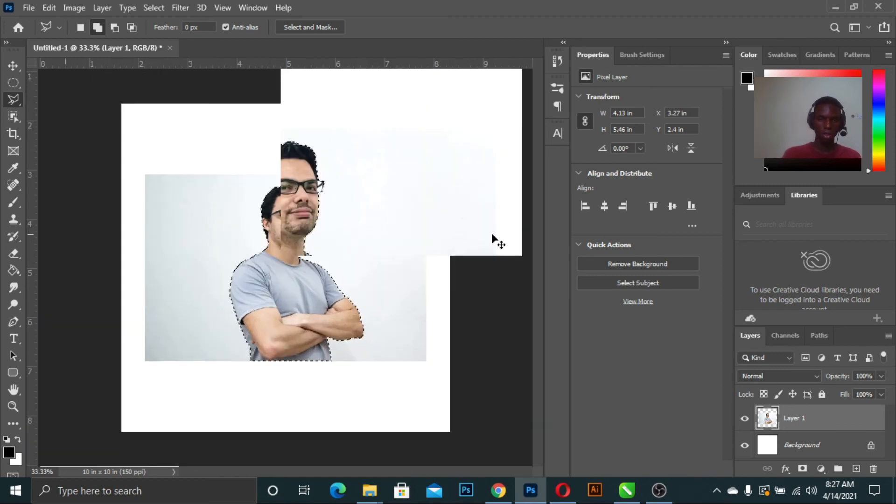
pyautogui.hotkey('ctrl', '+')
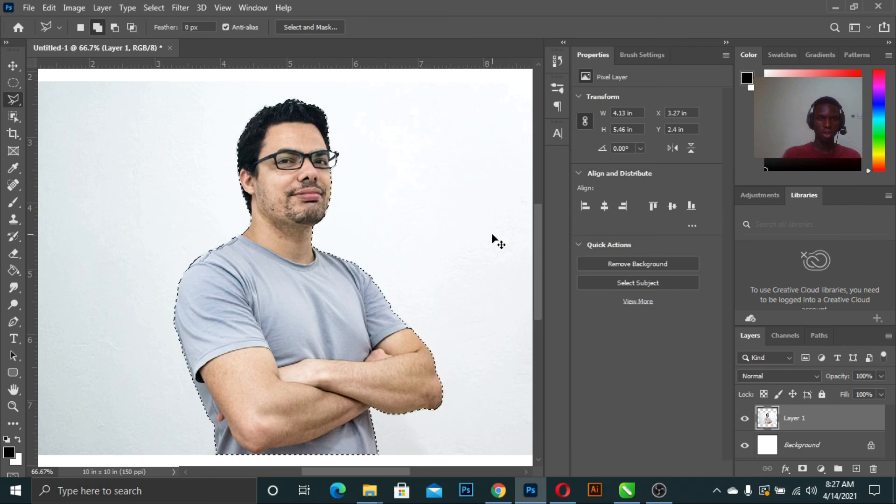
pyautogui.hotkey('ctrl', '-')
pyautogui.hotkey('ctrl', '-')
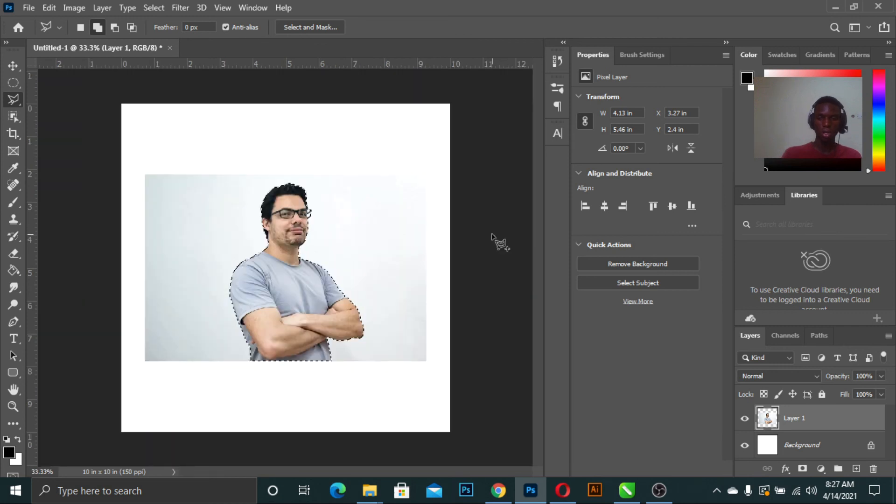
# Delete the selected man from Layer 1 and undo the deletion.
pyautogui.click(13, 66)
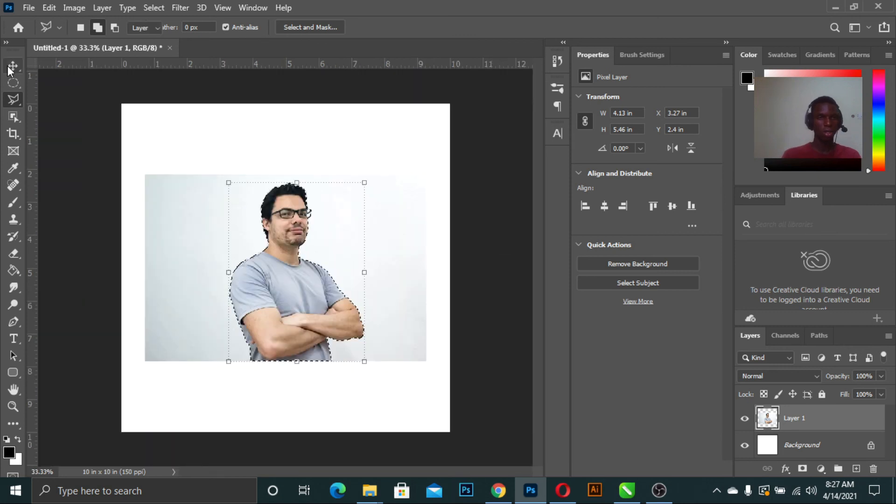
pyautogui.press('Delete')
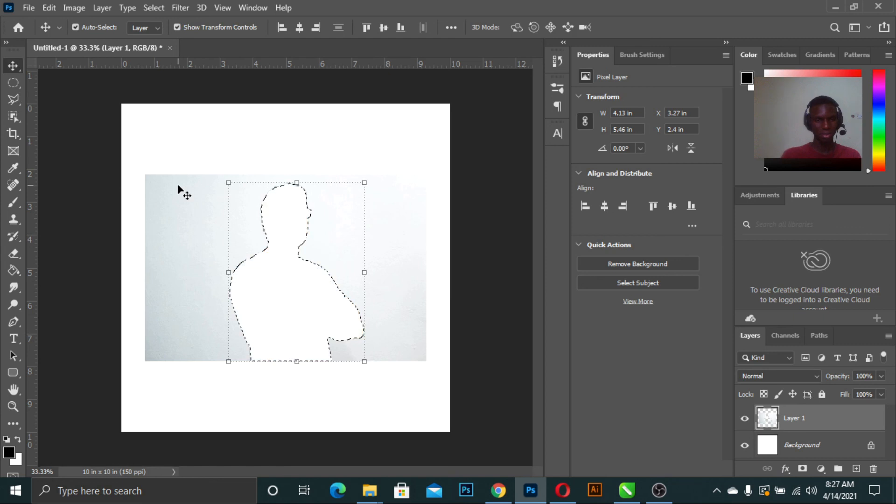
pyautogui.hotkey('ctrl', 'z')
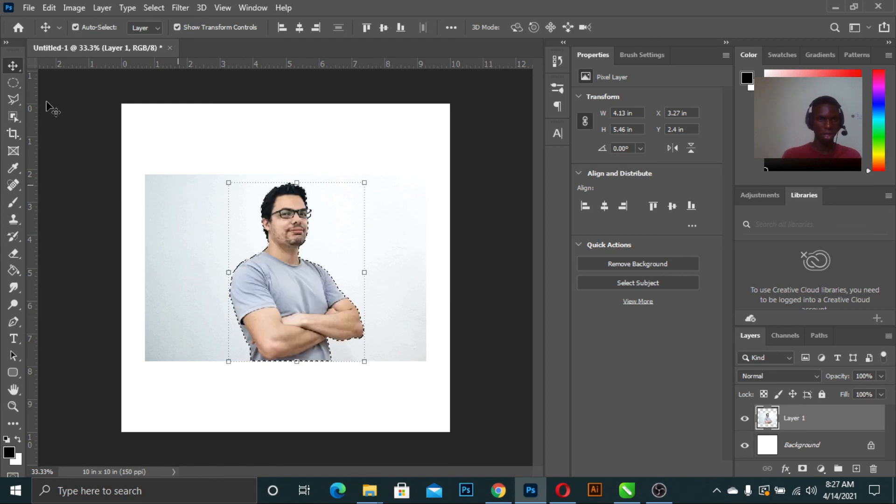
# Invert the man's selection, delete the photo background from Layer 1, and deselect.
pyautogui.press('l')
pyautogui.rightClick(249, 256)
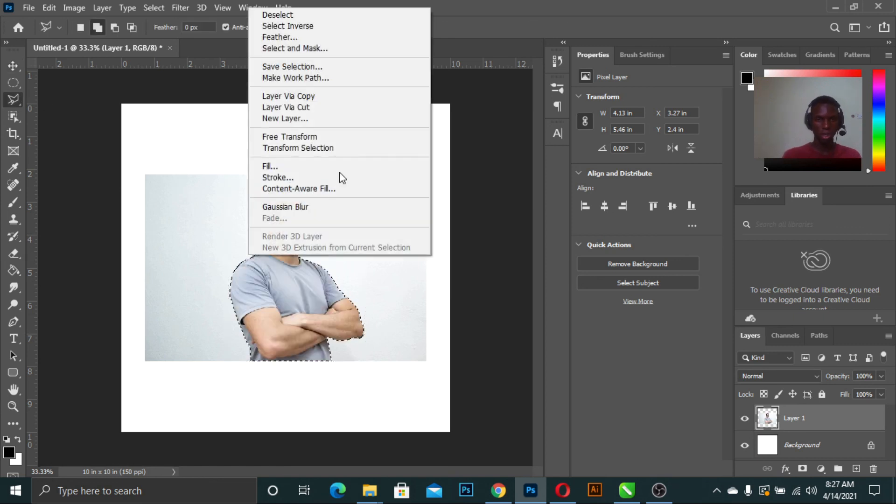
pyautogui.click(299, 25)
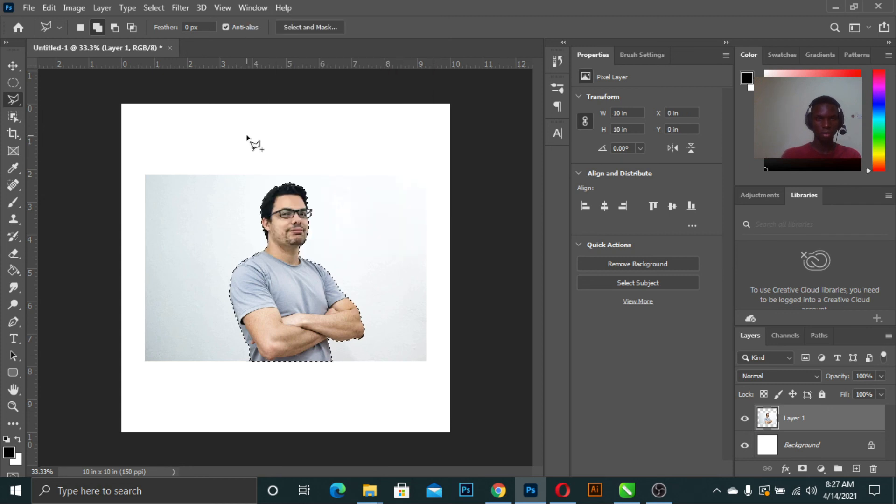
pyautogui.press('Delete')
pyautogui.hotkey('ctrl', 'd')
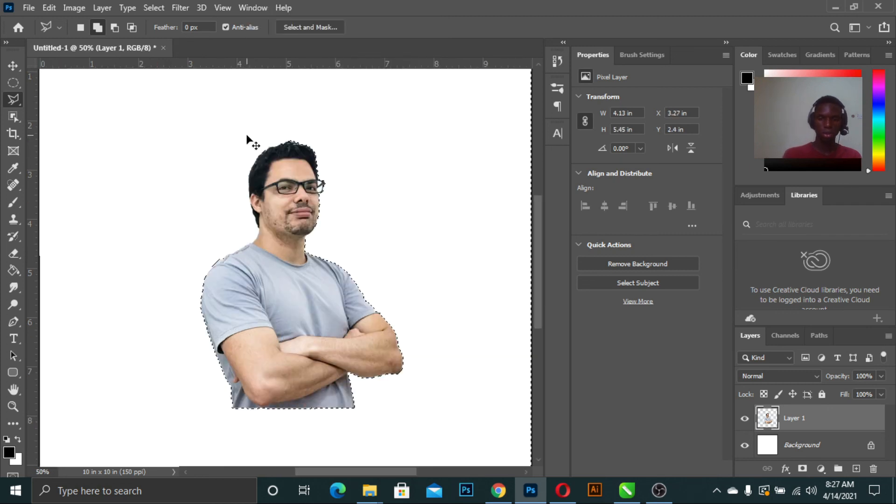
# Activate the Move tool and deselect Layer 1 to view the cut-out man on the white canvas.
pyautogui.click(9, 65)
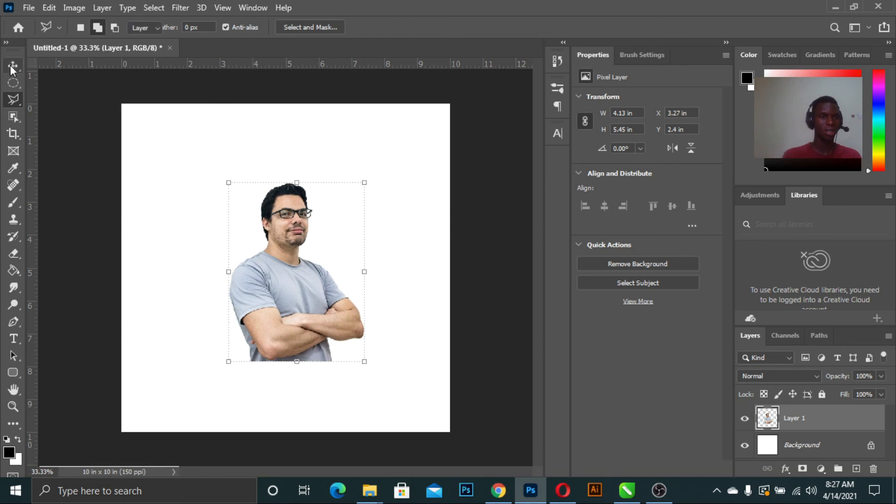
pyautogui.click(17, 101)
pyautogui.click(12, 69)
pyautogui.click(13, 96)
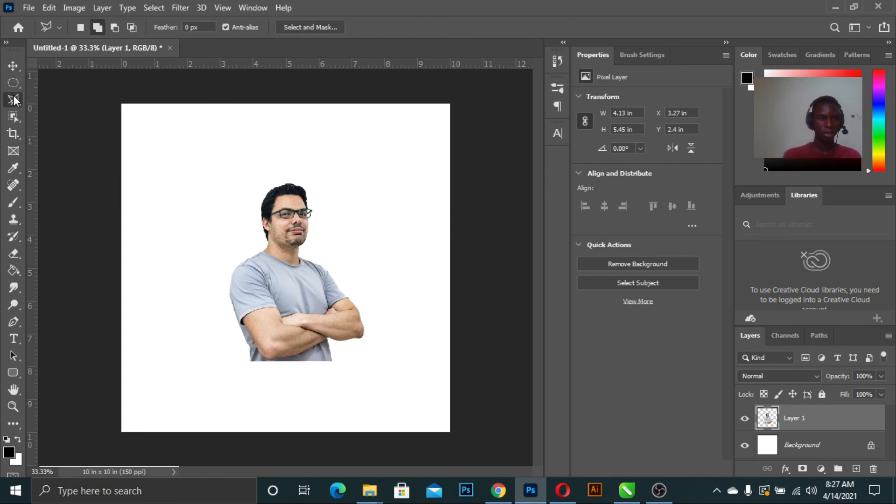
pyautogui.click(14, 85)
pyautogui.click(13, 70)
pyautogui.click(52, 142)
pyautogui.hotkey('ctrl', '+')
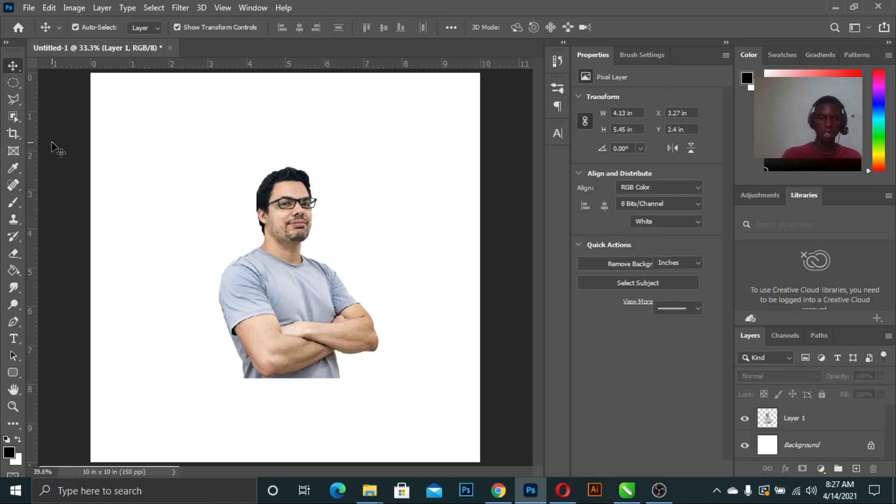